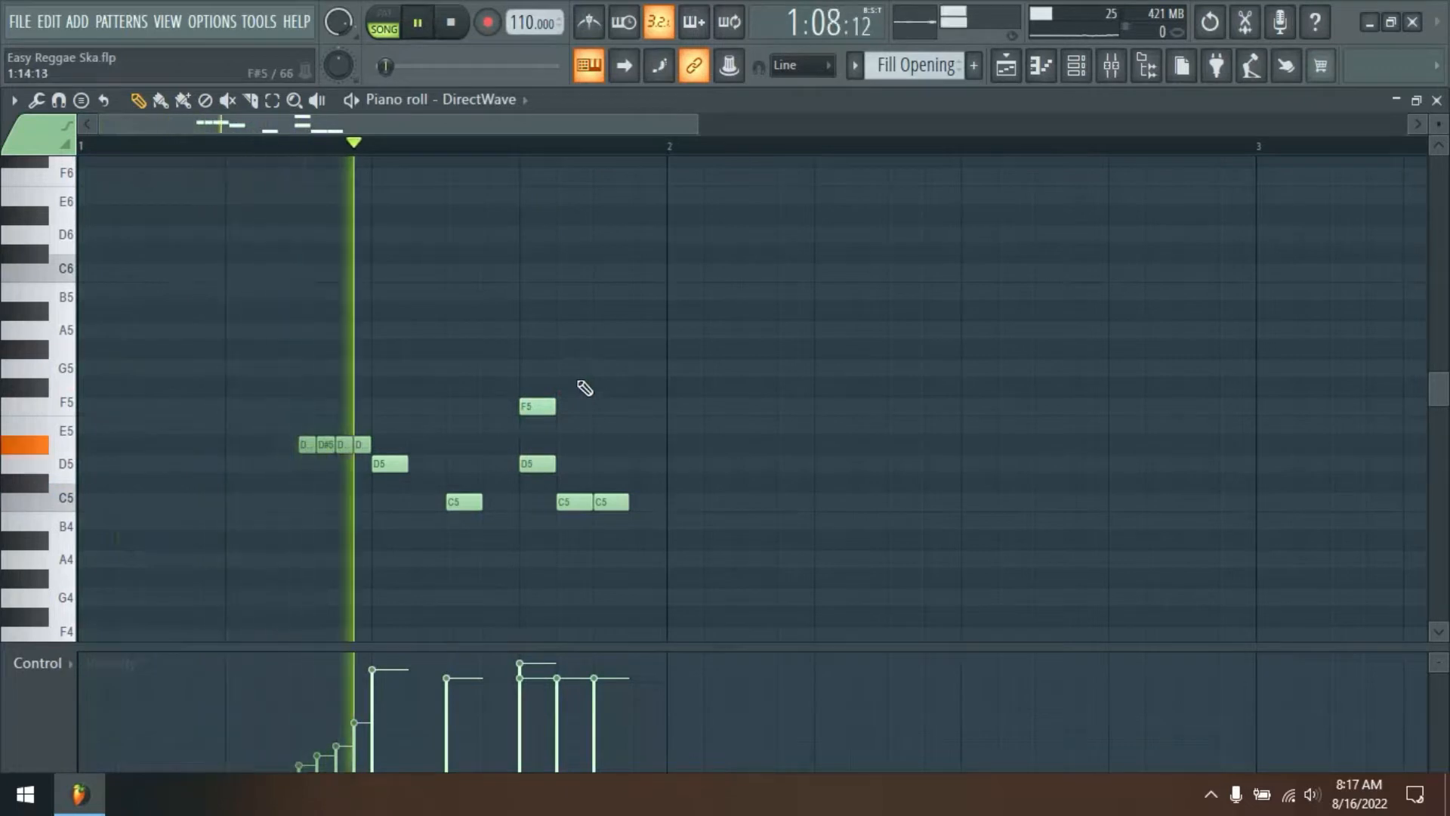
View the Drum 3 clip's notes in the piano roll and play the pattern through
key(space)
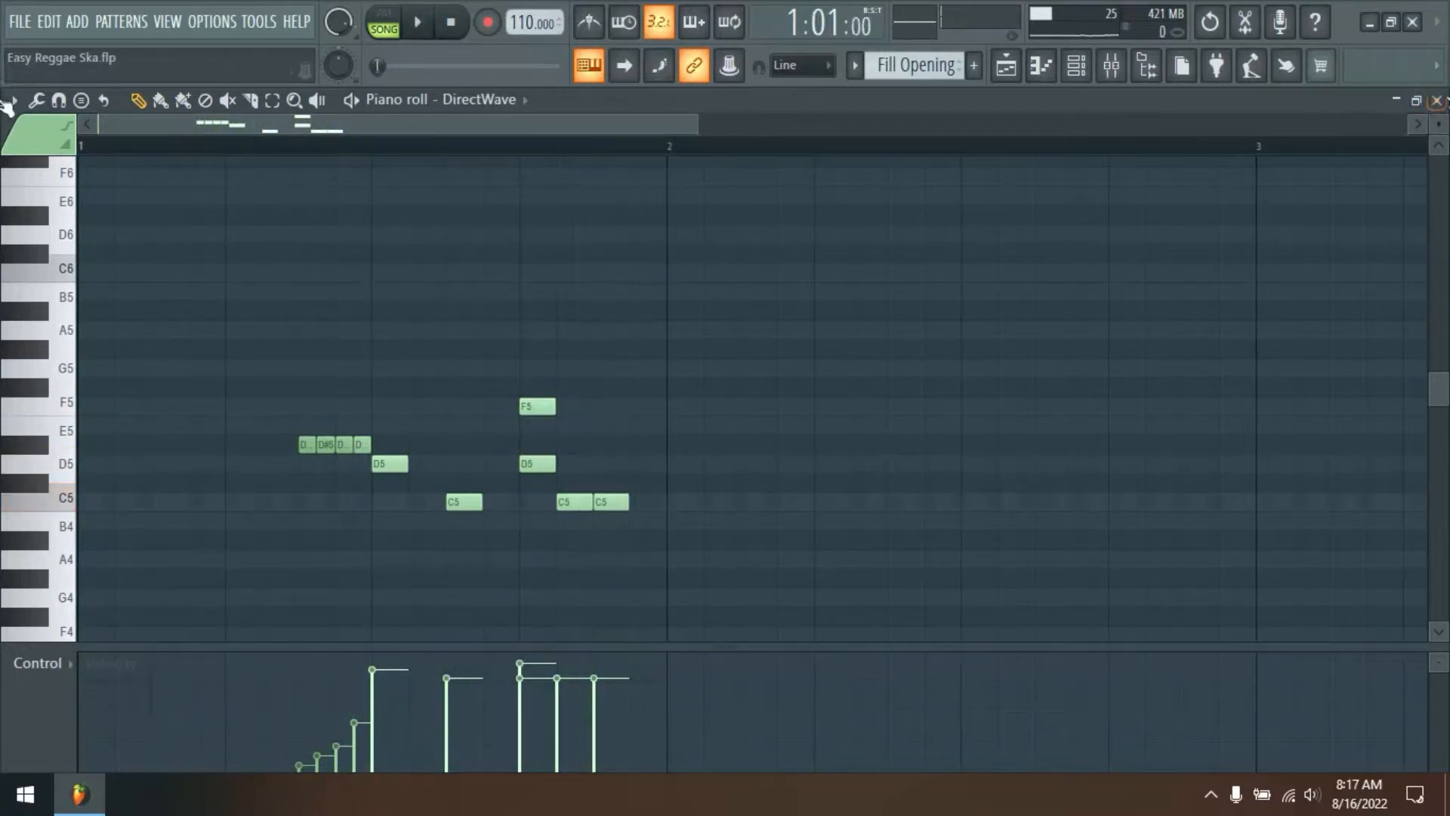
click(1441, 100)
click(691, 189)
double_click(413, 188)
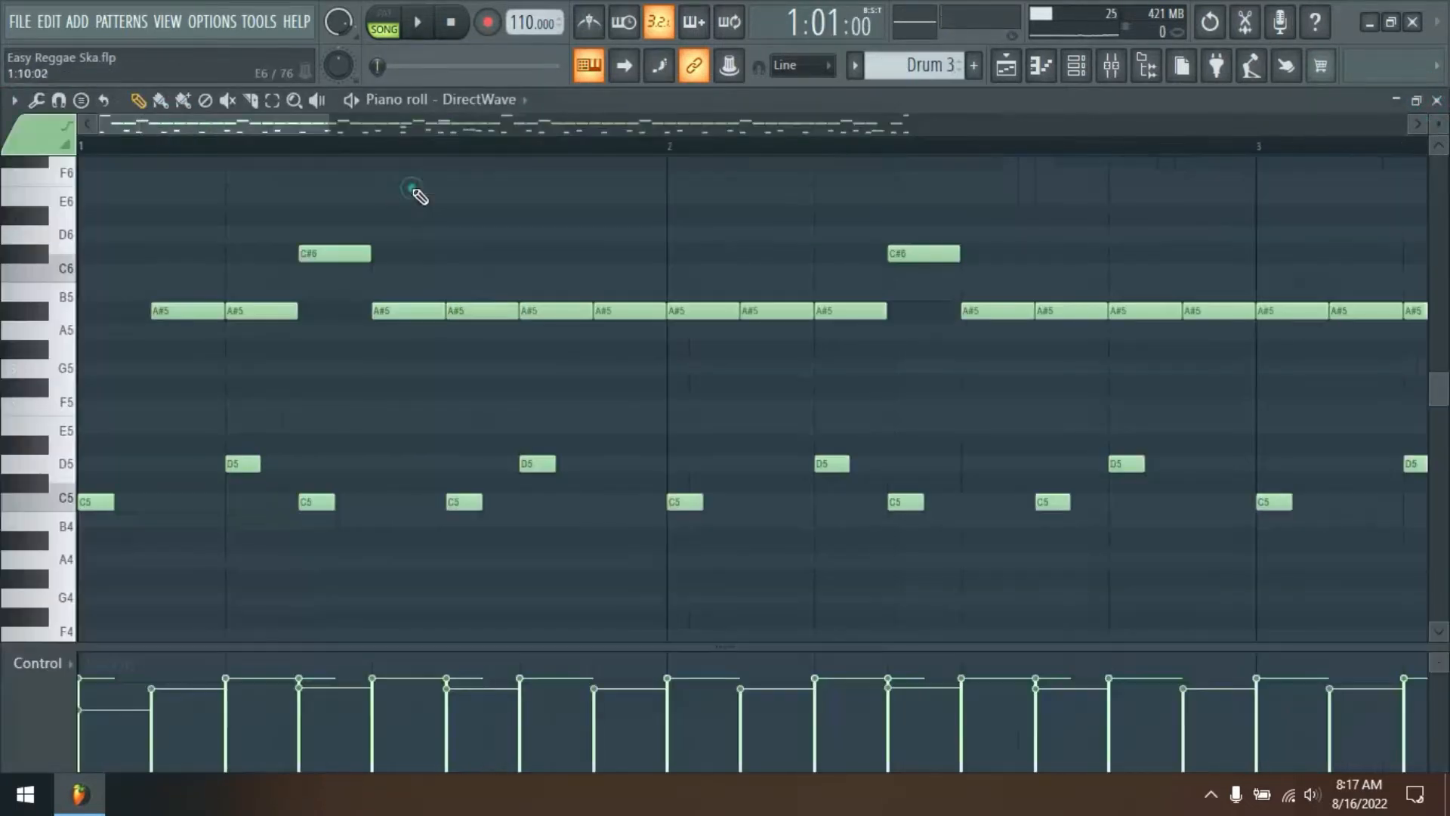
scroll(436, 151, down, 6)
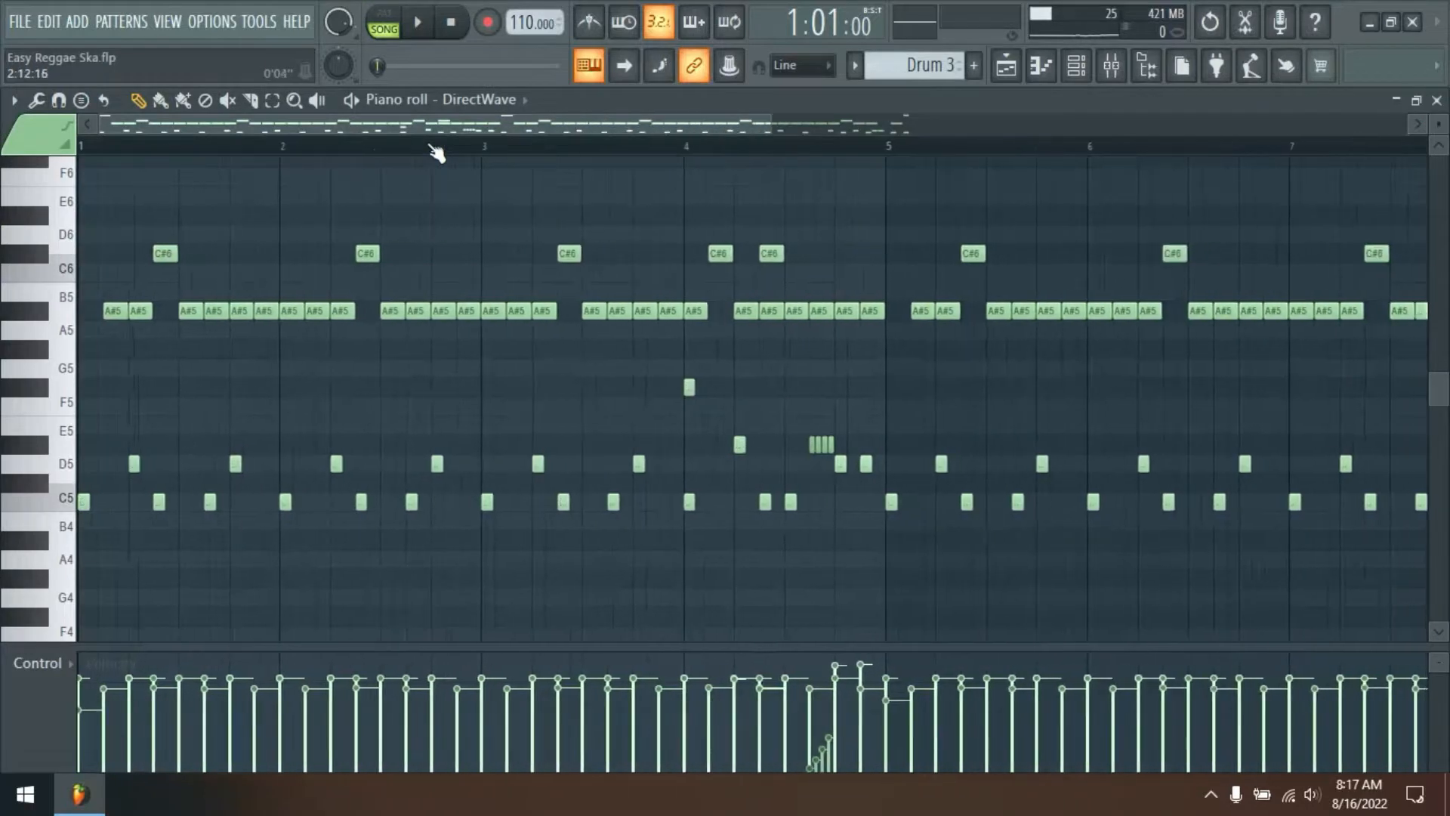
scroll(437, 151, down, 1)
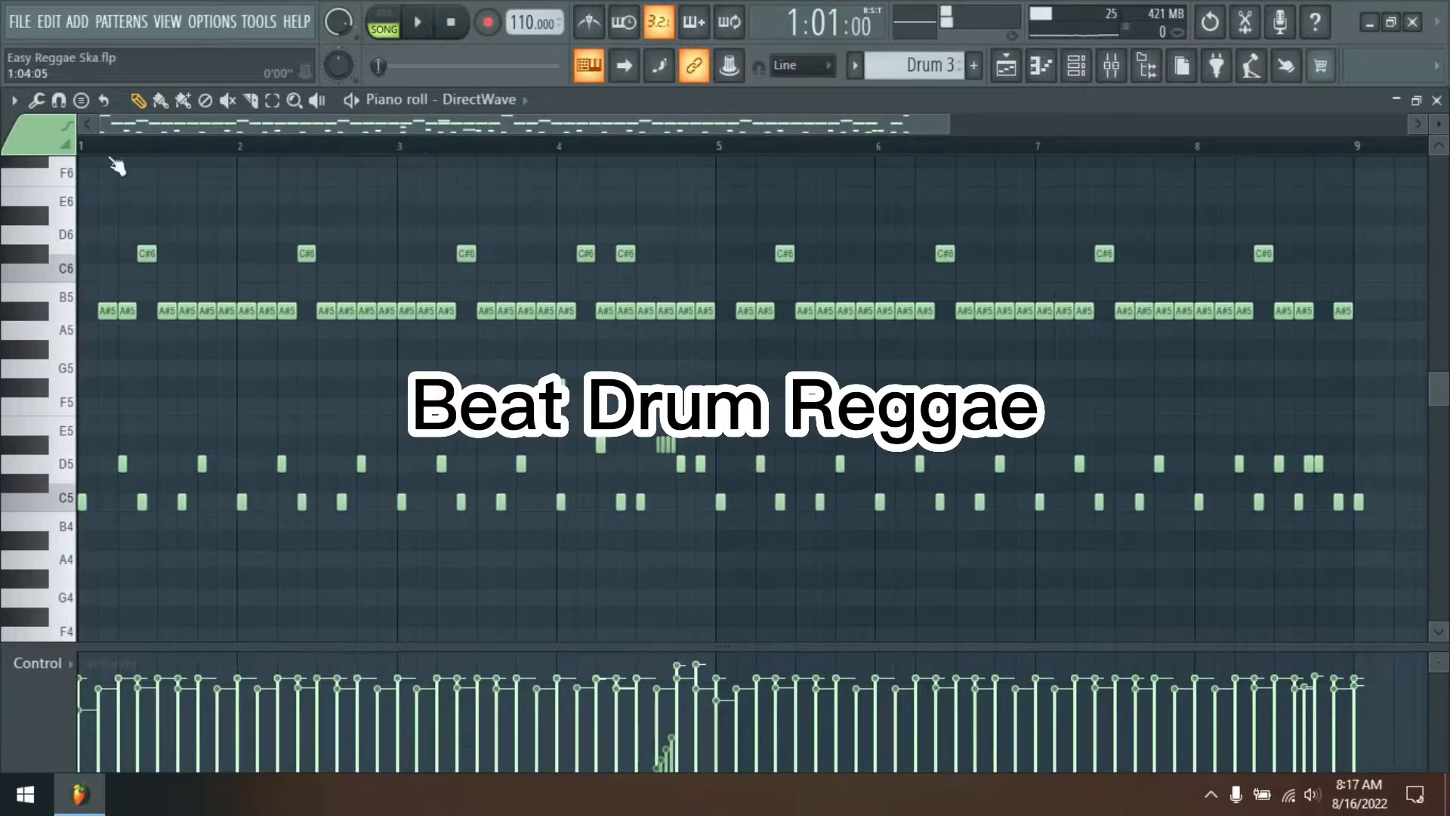
key(space)
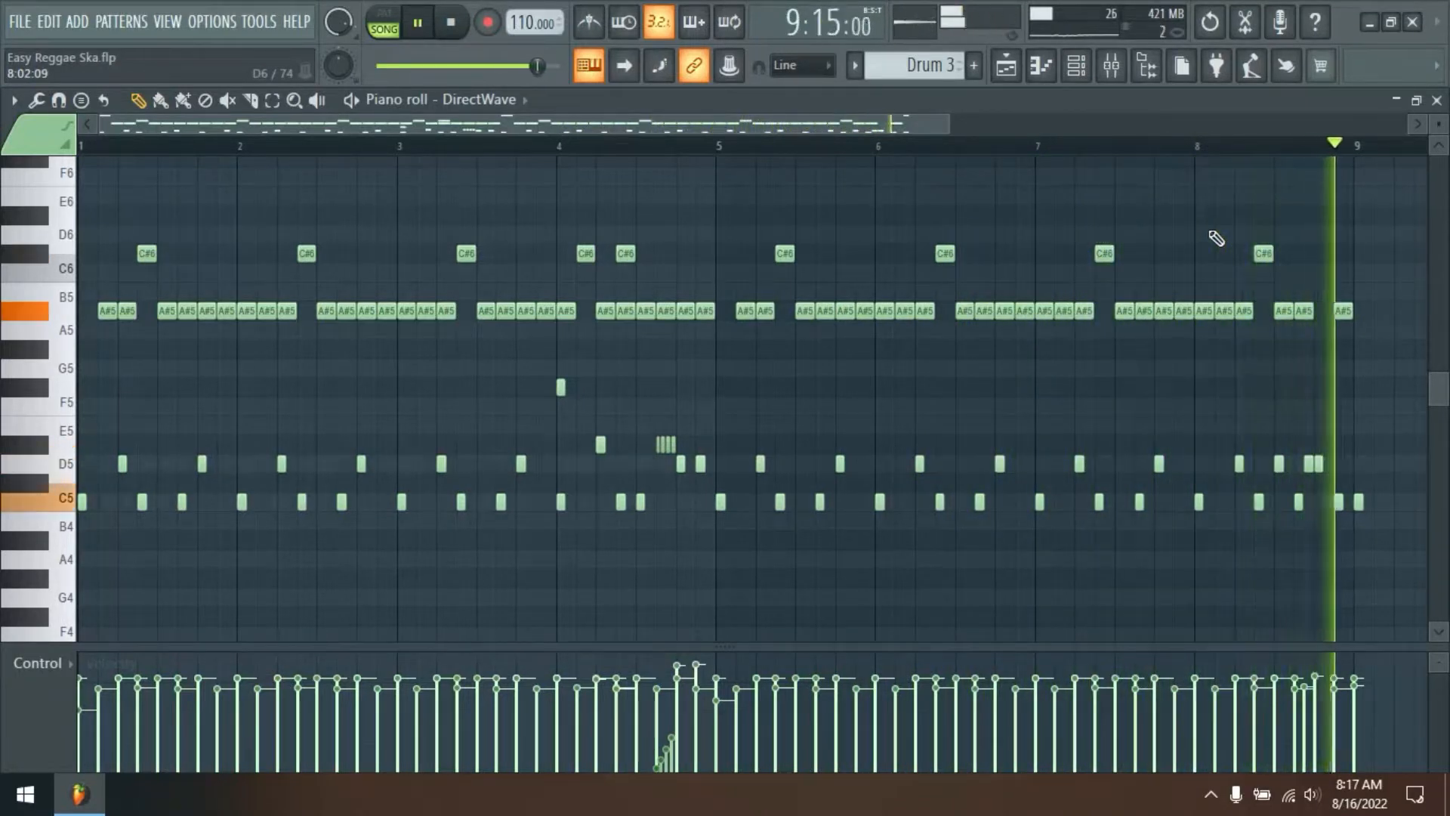
click(1437, 100)
key(space)
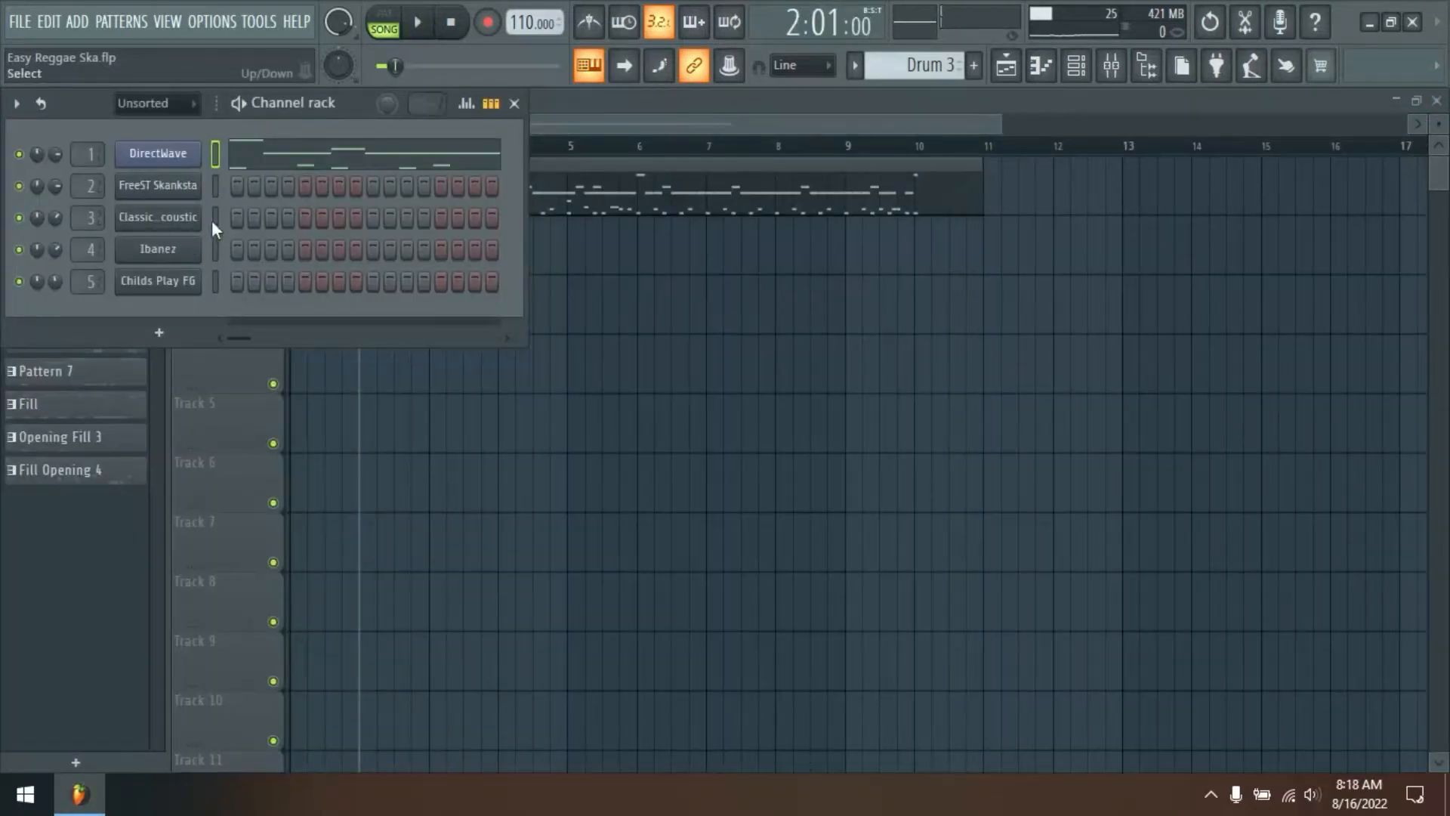
Look at the DirectWave instrument window of the Classical Acoustic channel
click(174, 218)
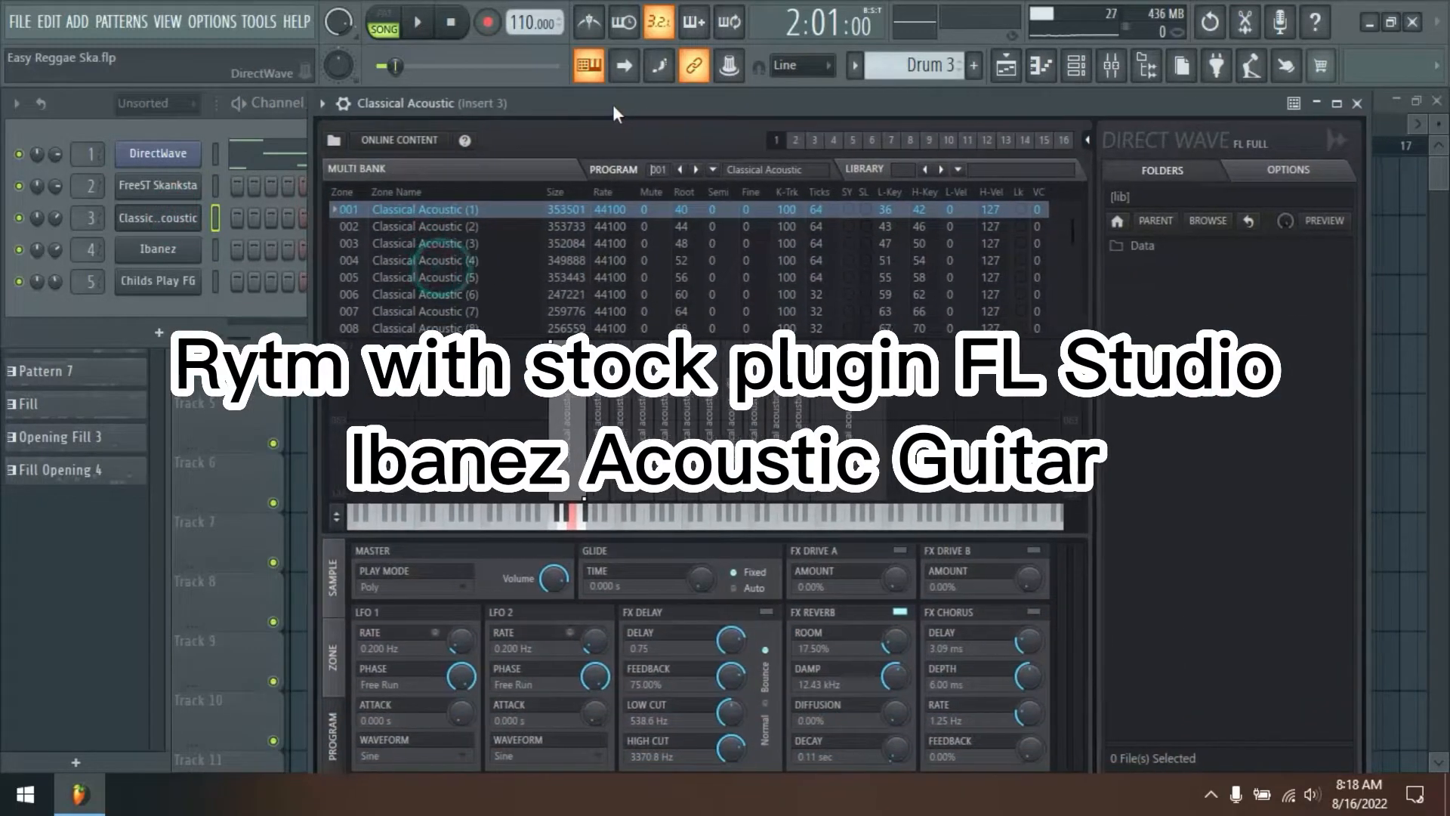
drag(614, 107, 559, 114)
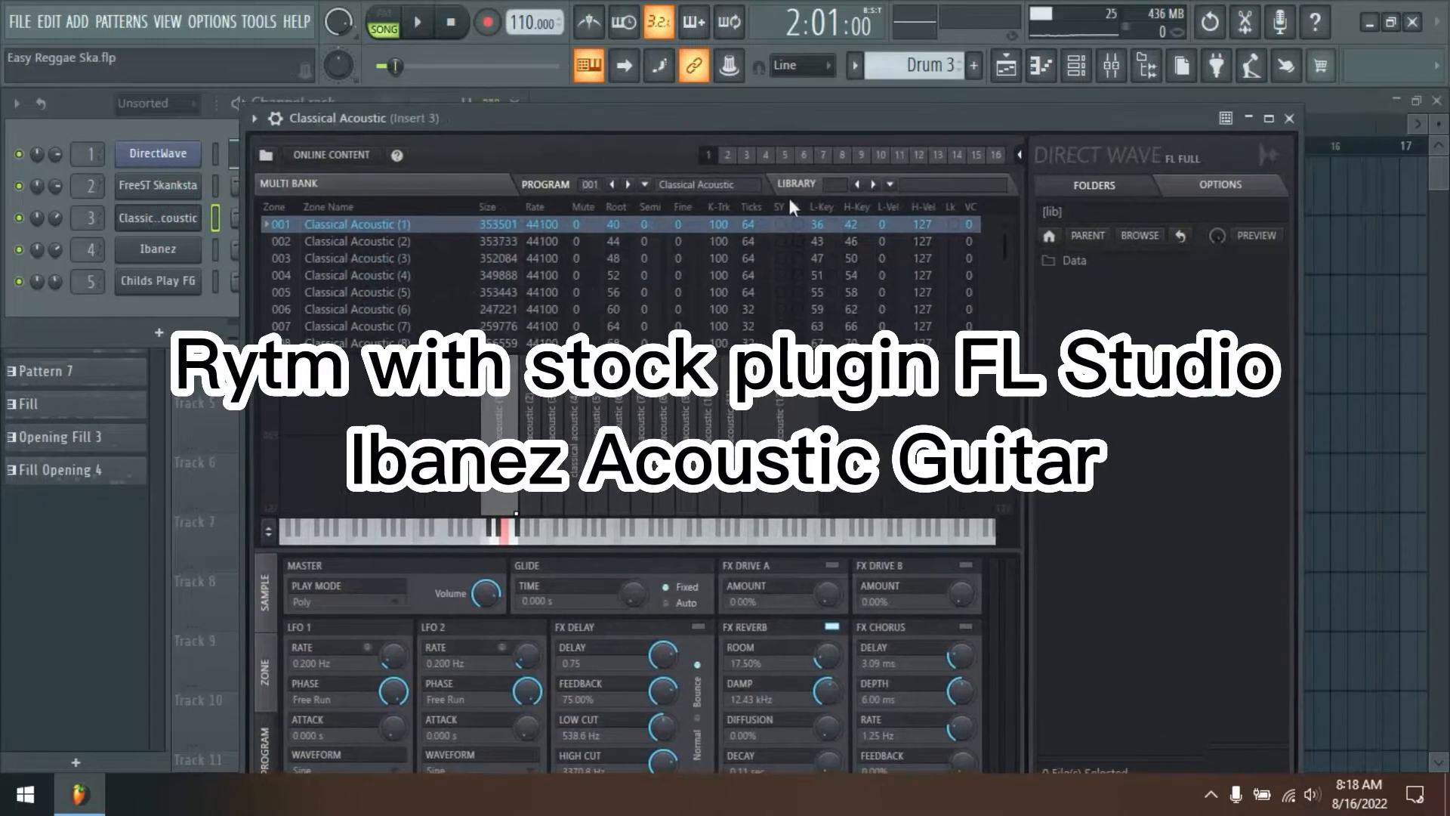
click(1288, 119)
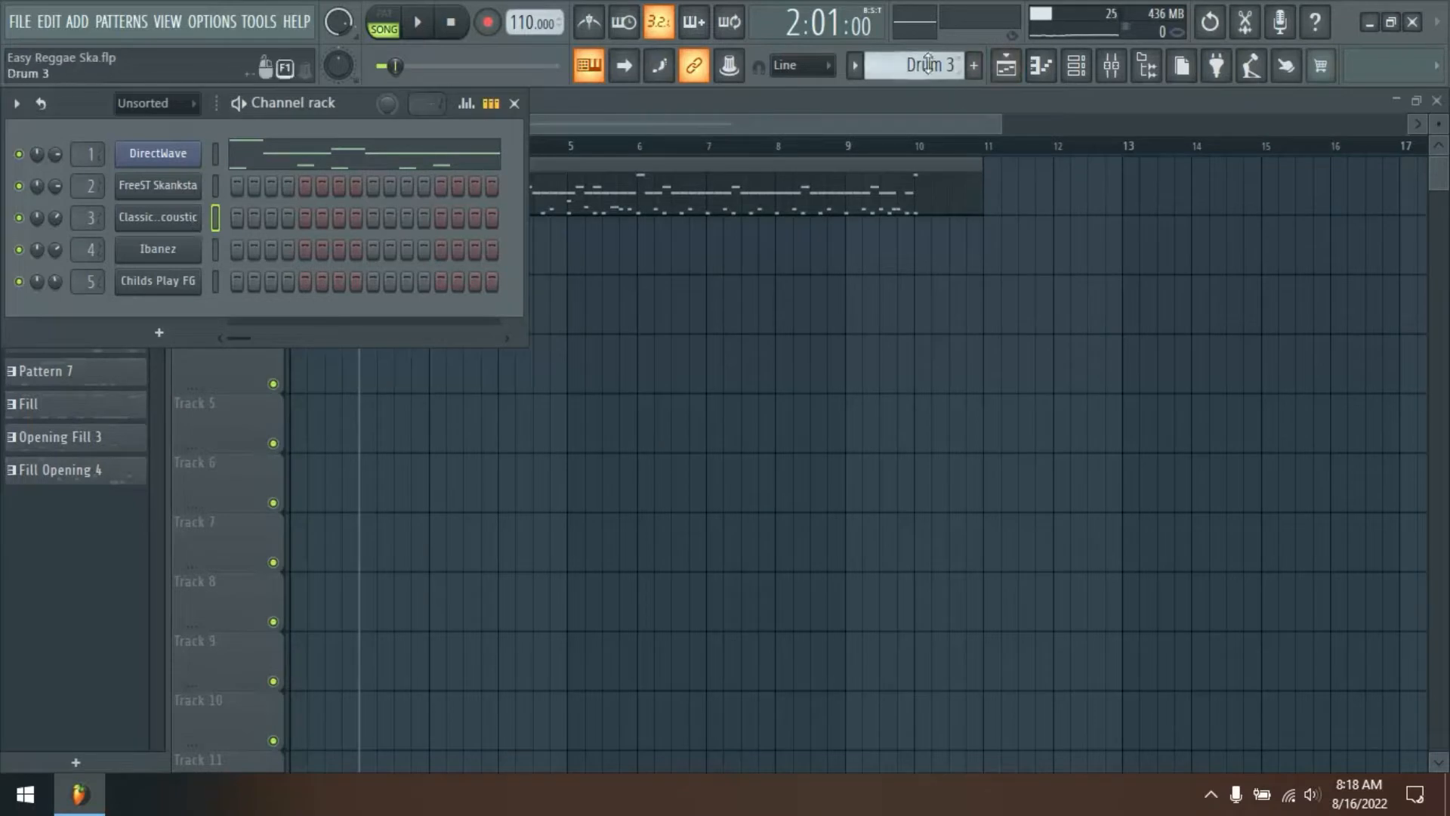
Switch to the empty Pattern 11 and show the Classical Acoustic channel's notes in the piano roll
scroll(928, 64, down, 4)
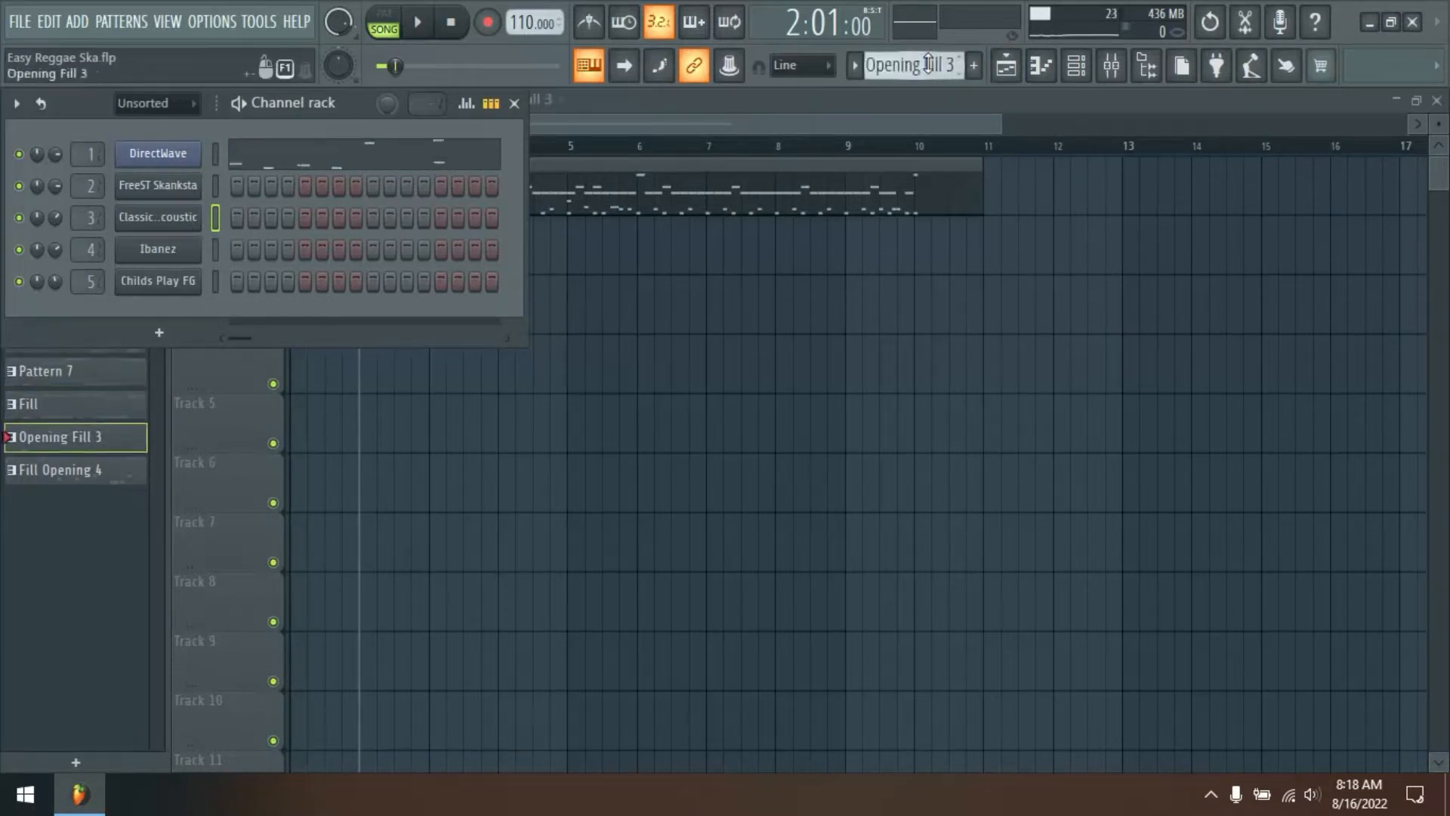
scroll(928, 64, down, 1)
right_click(192, 221)
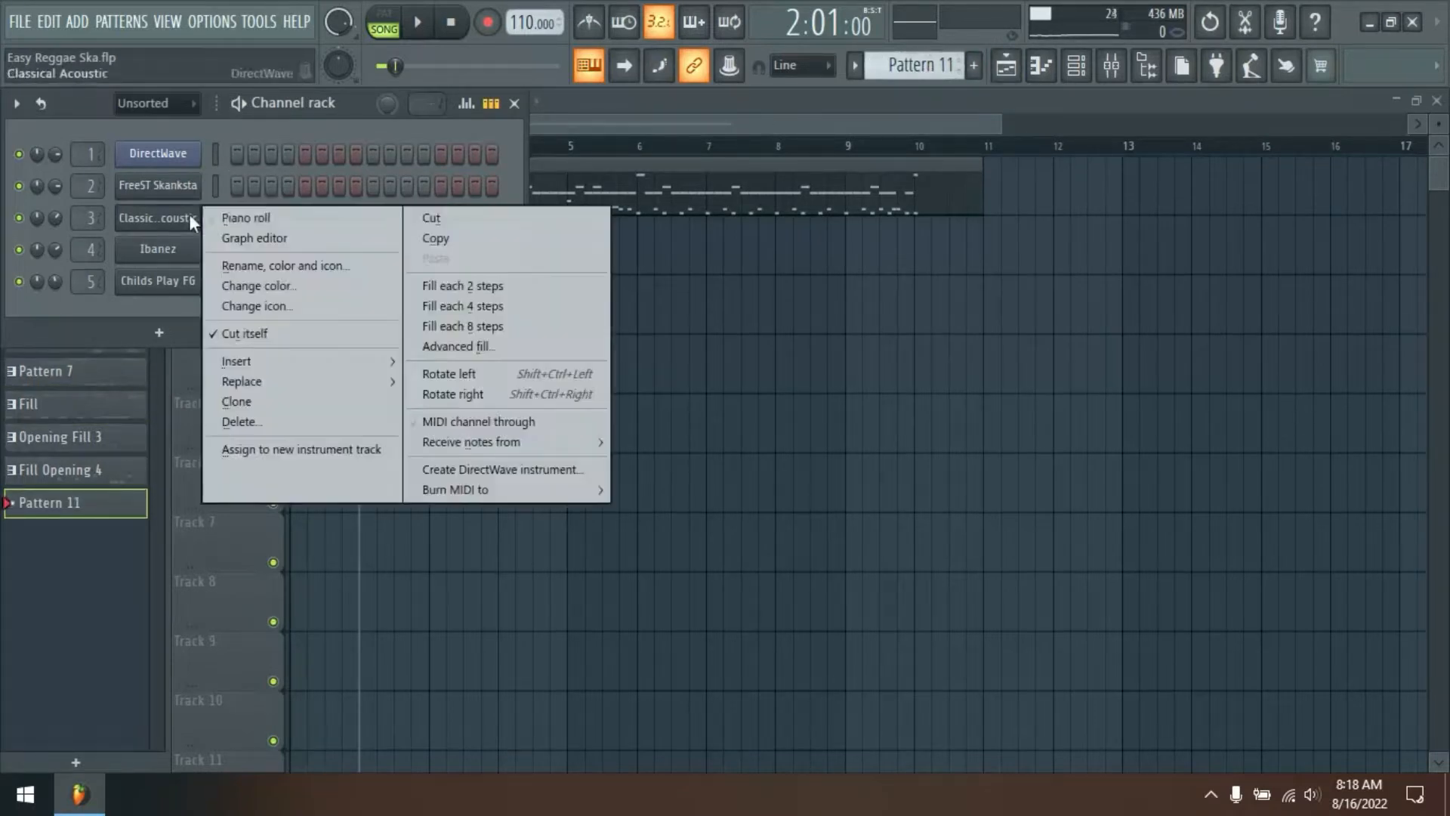
click(229, 219)
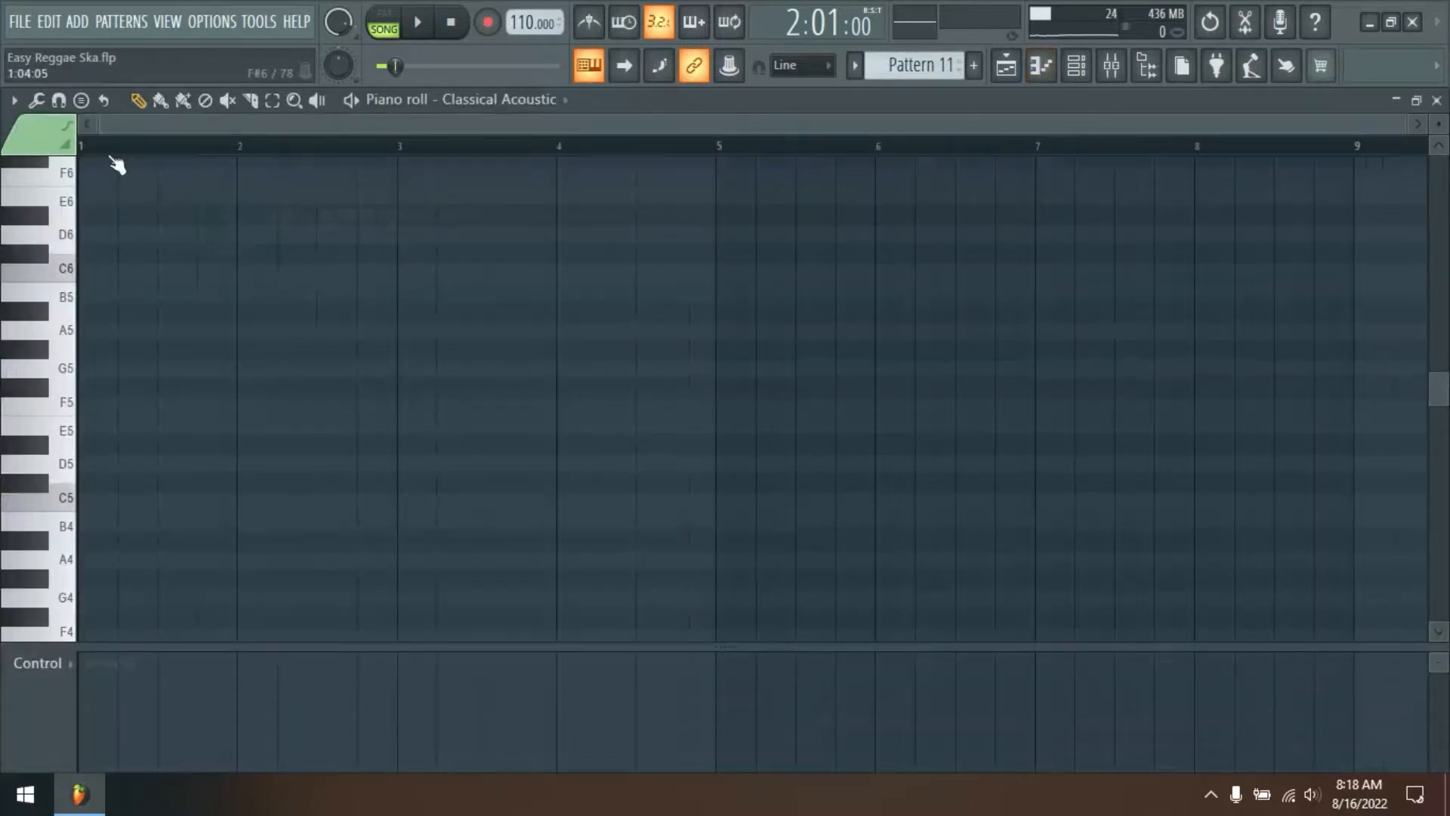
Draw a short D5, F#5 and A5 chord in bar 1 and repeat it on all four offbeats
drag(214, 127, 200, 456)
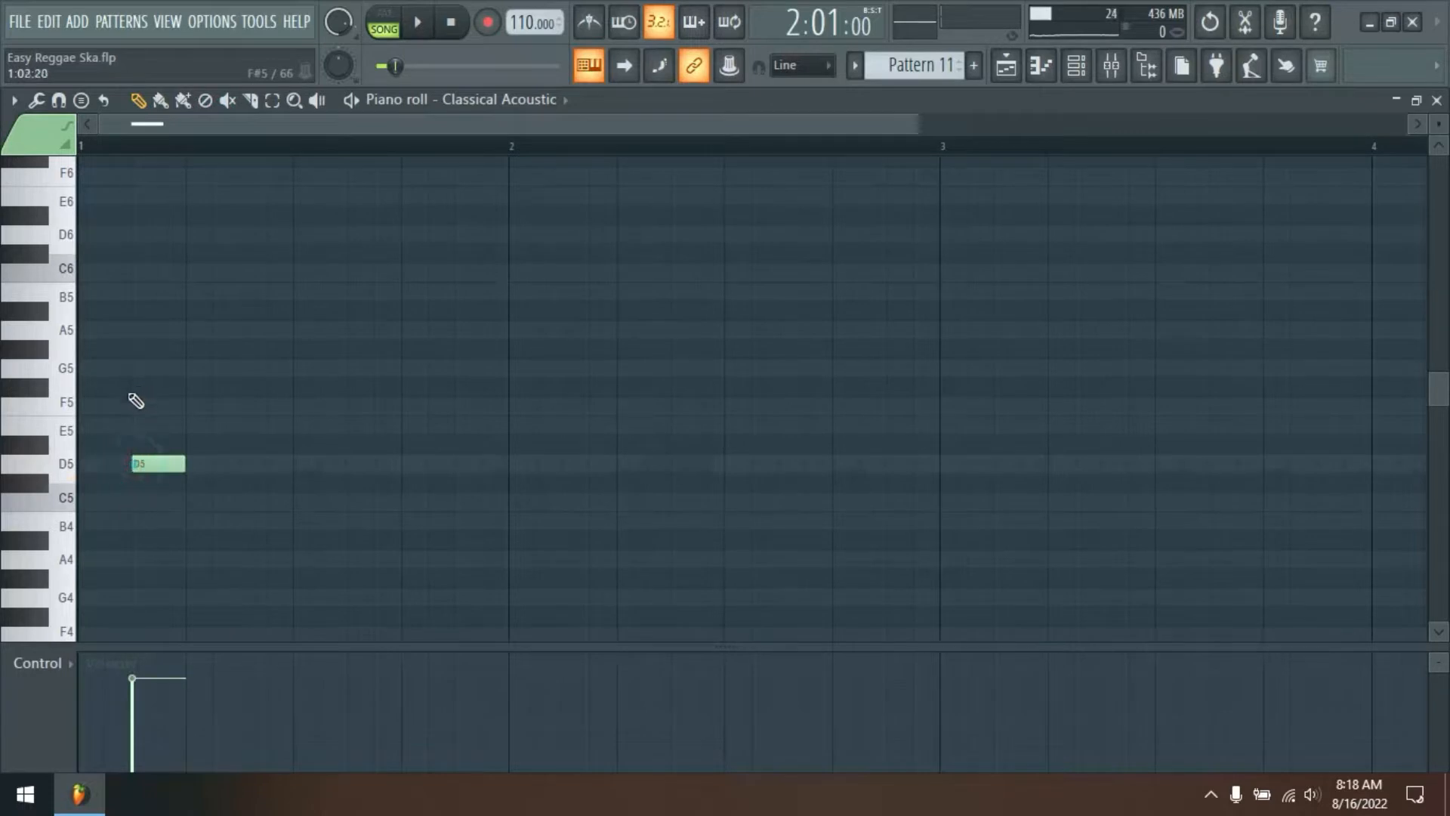
drag(139, 302, 194, 511)
drag(139, 463, 251, 467)
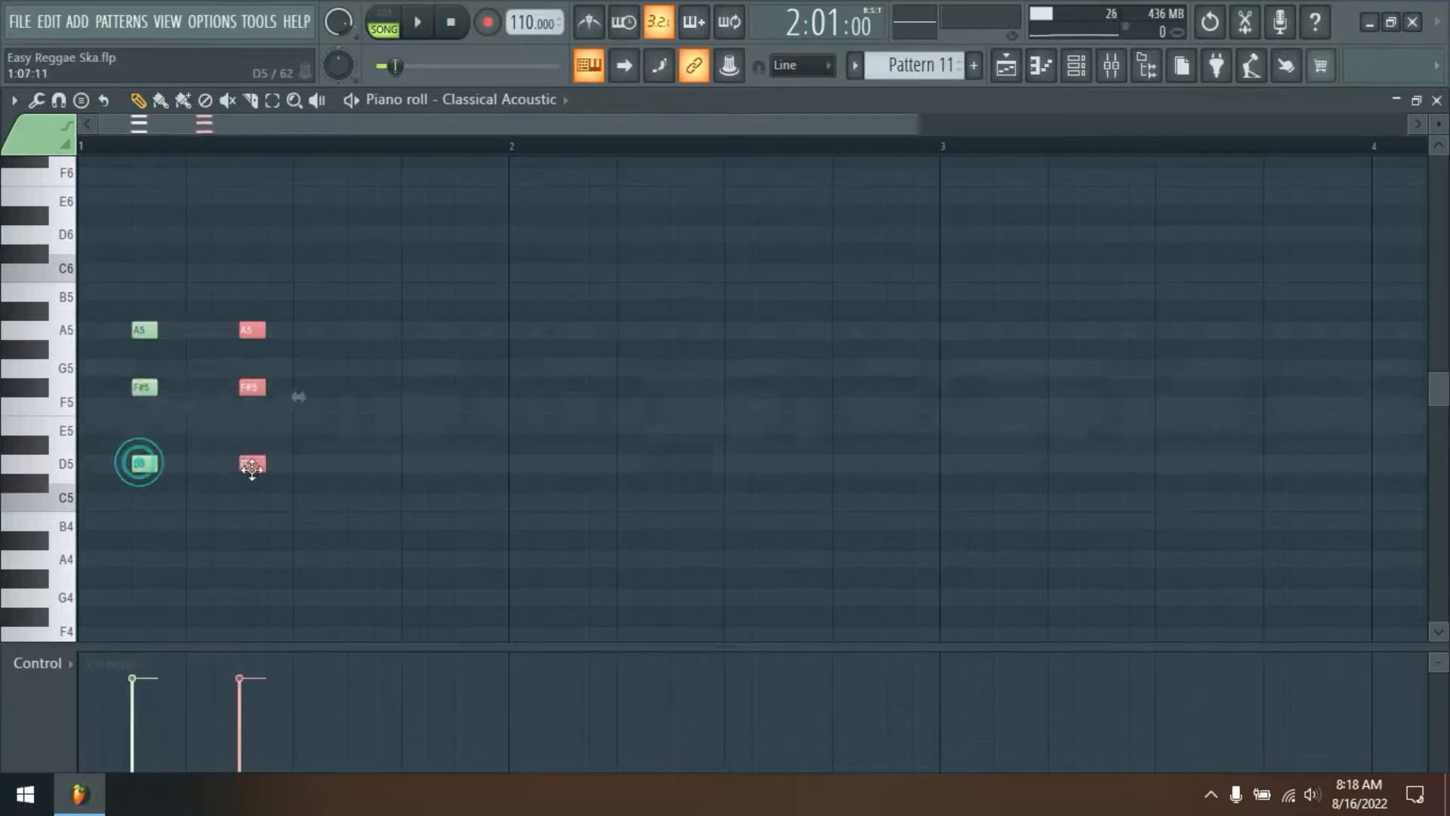
drag(346, 282, 360, 468)
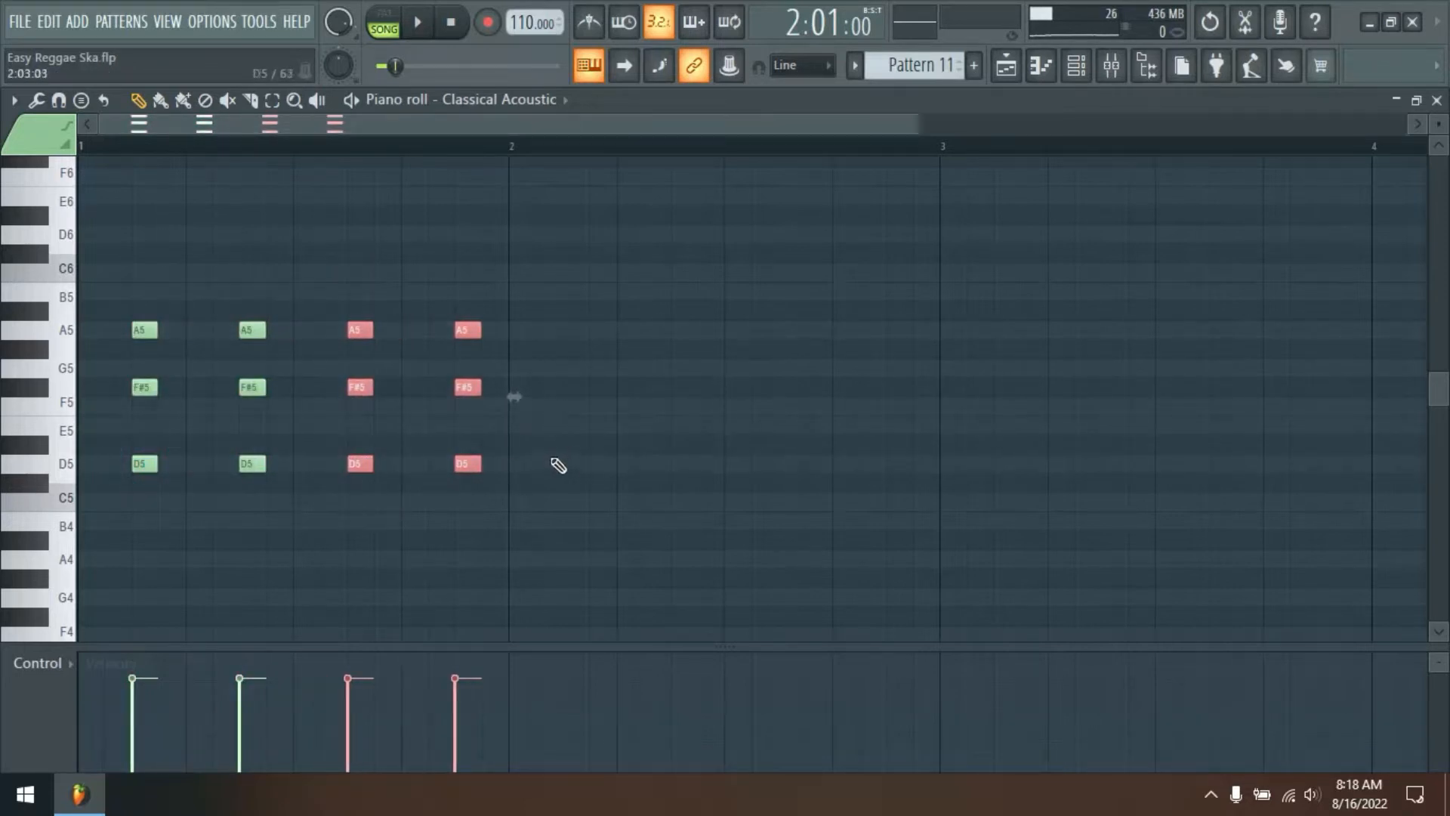
Place Pattern 11 on Track 2 of the playlist at bar 2, under Drum 3, and play the arrangement
click(1437, 99)
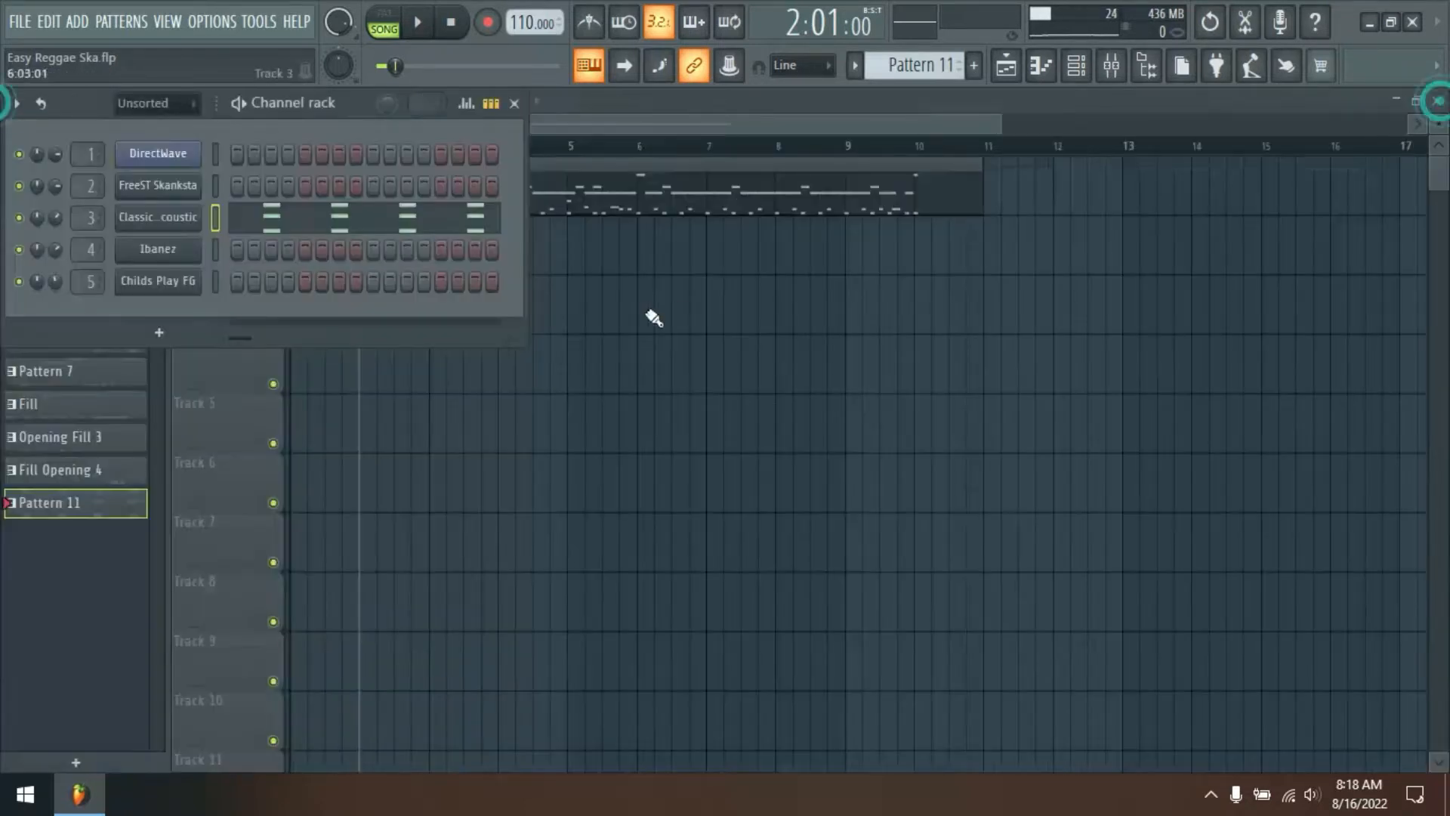
key(F6)
click(363, 243)
key(space)
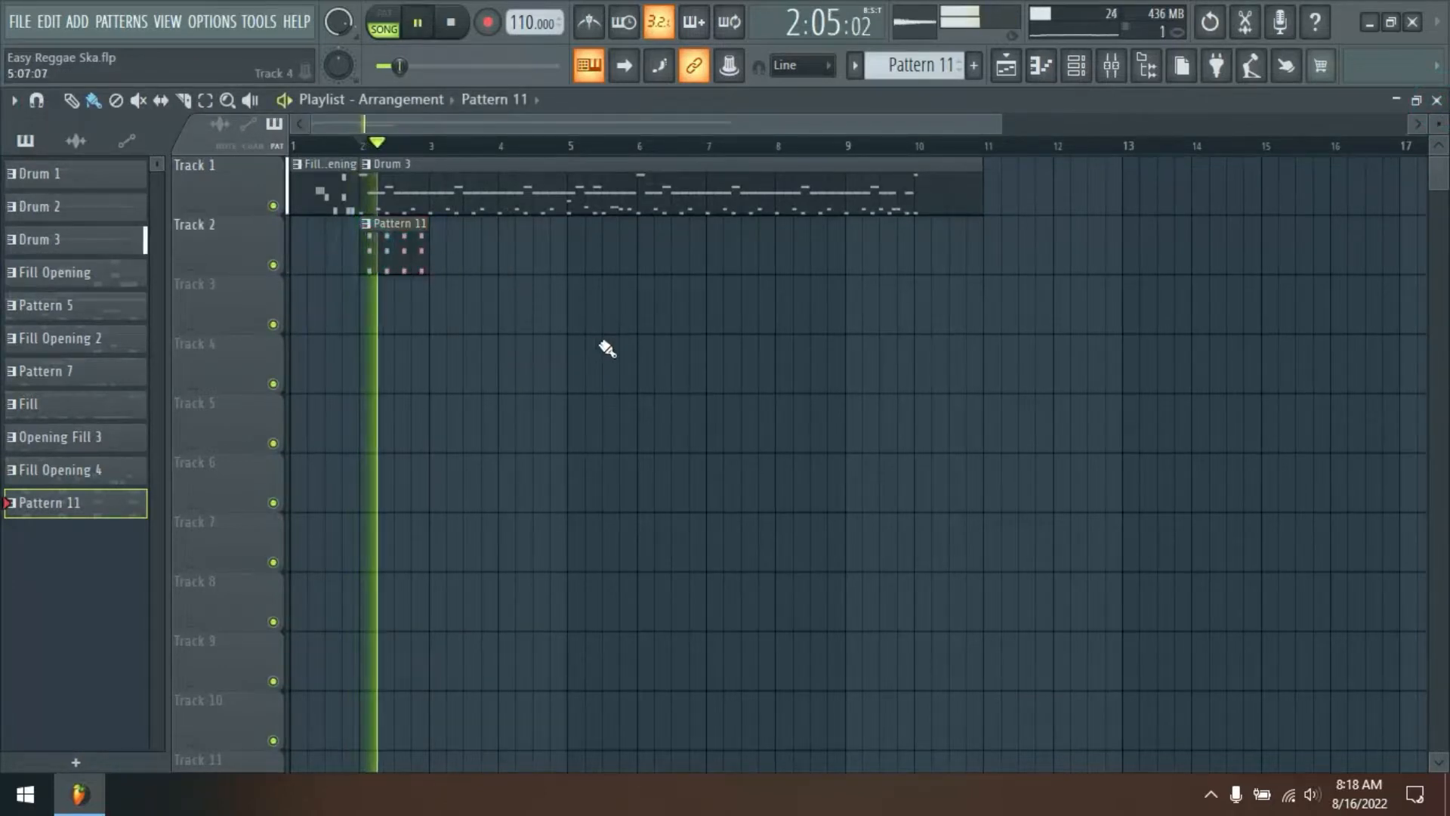
click(1076, 67)
key(space)
Add four offbeat chords of C#5, E5 and A5 in bar 2 of the guitar pattern and play them back
click(287, 220)
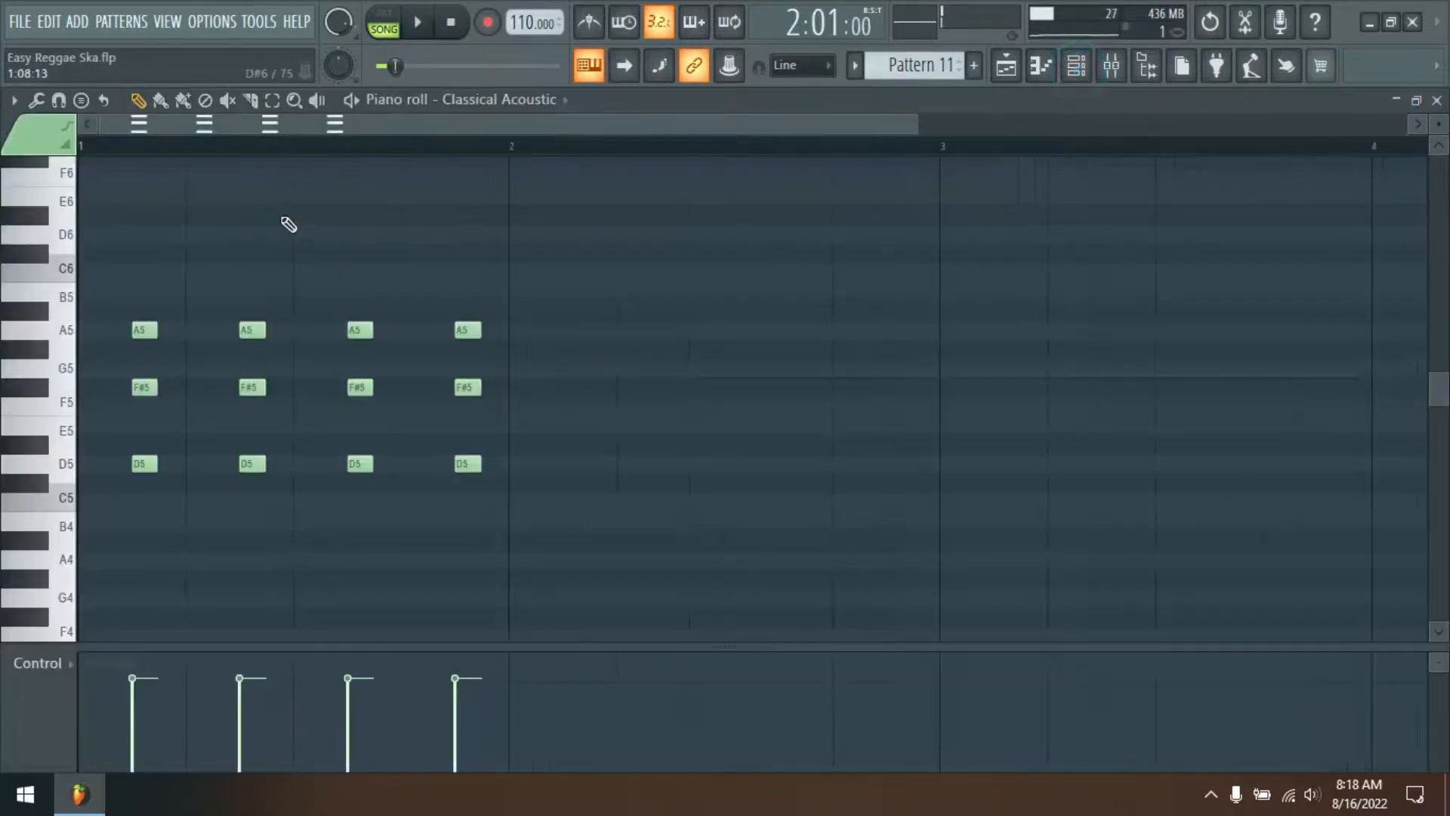
drag(600, 301, 1114, 603)
click(636, 538)
drag(566, 558, 567, 336)
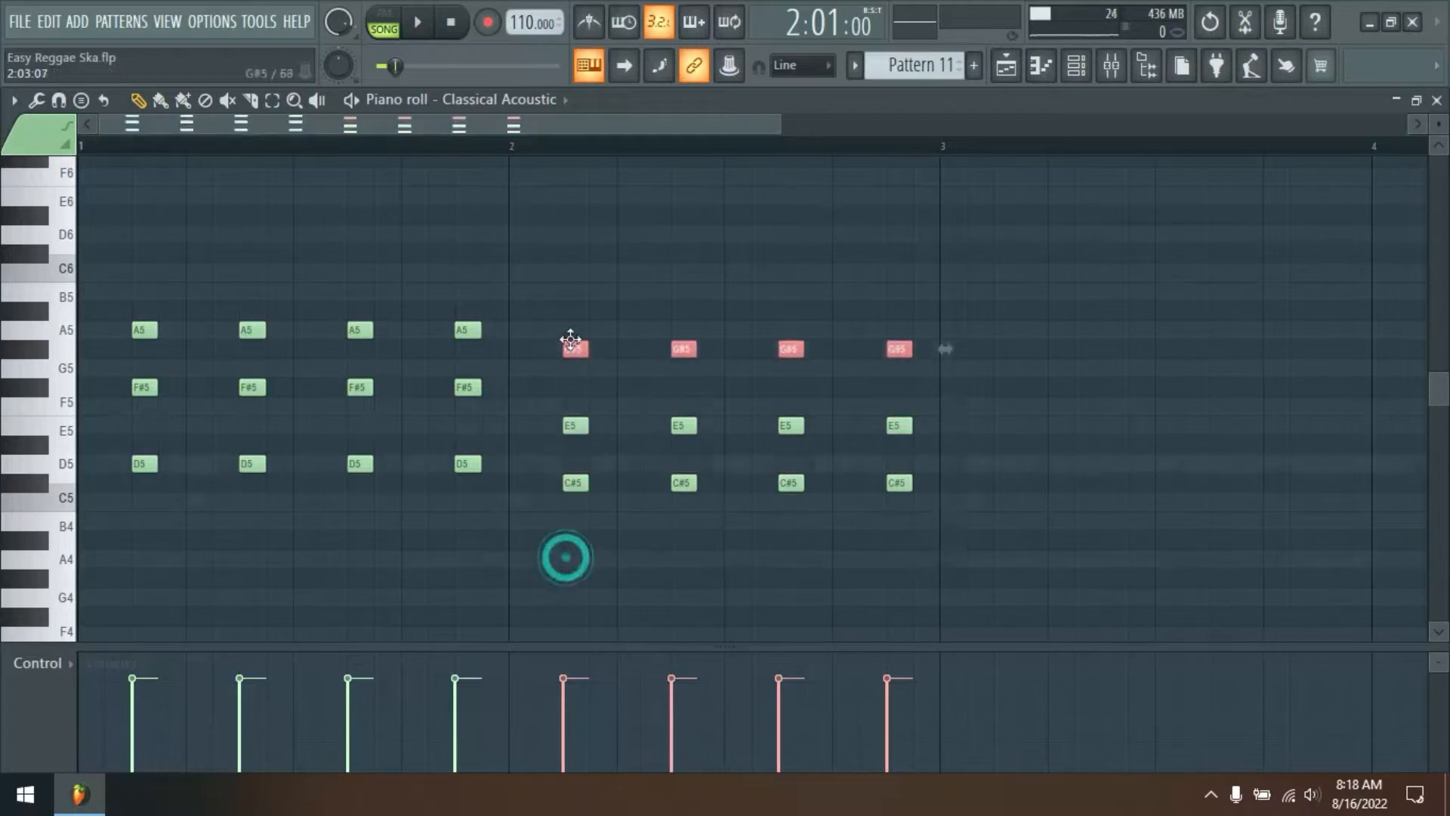
key(space)
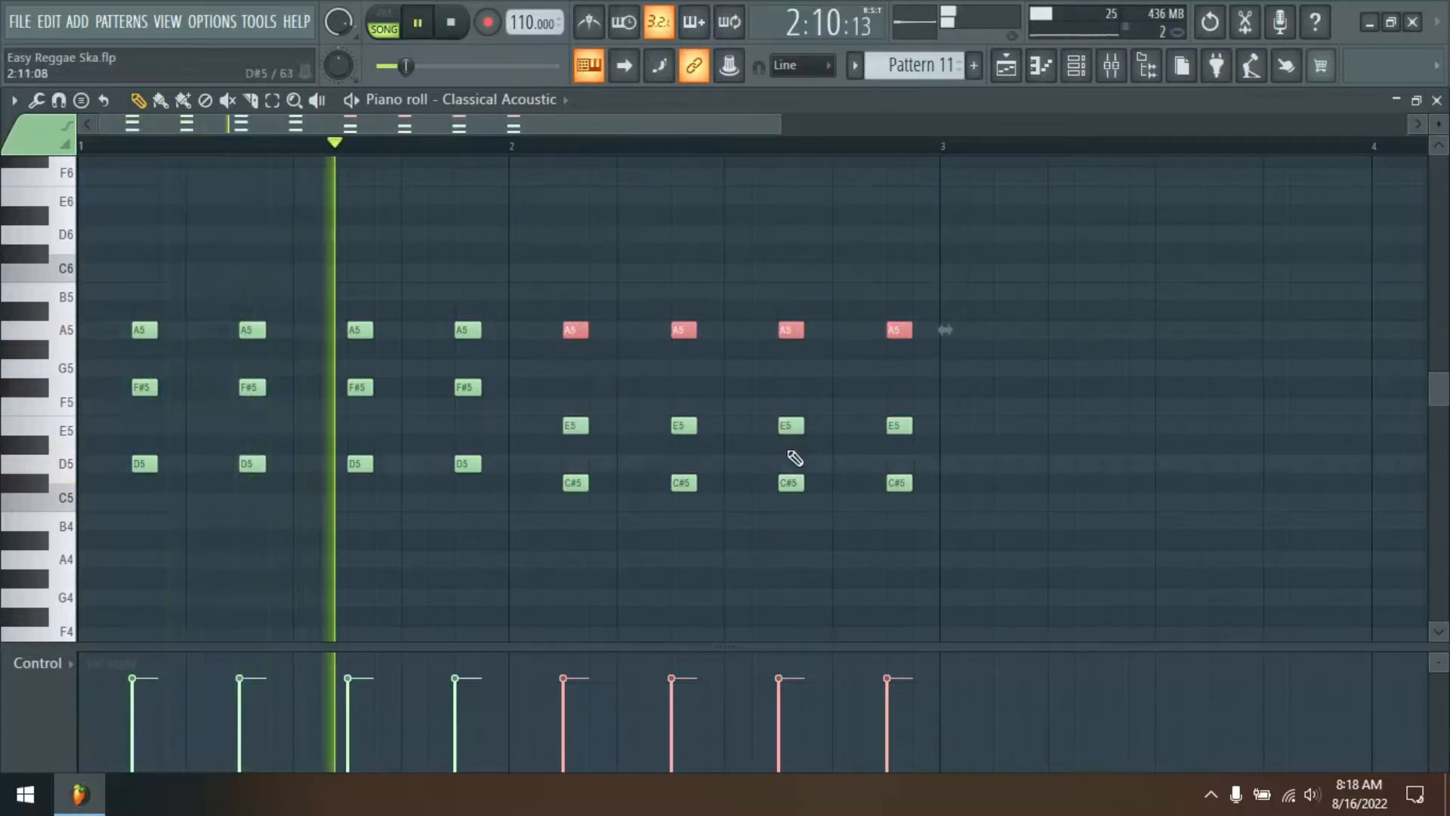
ctrl+click(1180, 419)
Build a short chord of D5, F#5 and B5 on the first offbeat of bar 3
scroll(936, 153, down, 1)
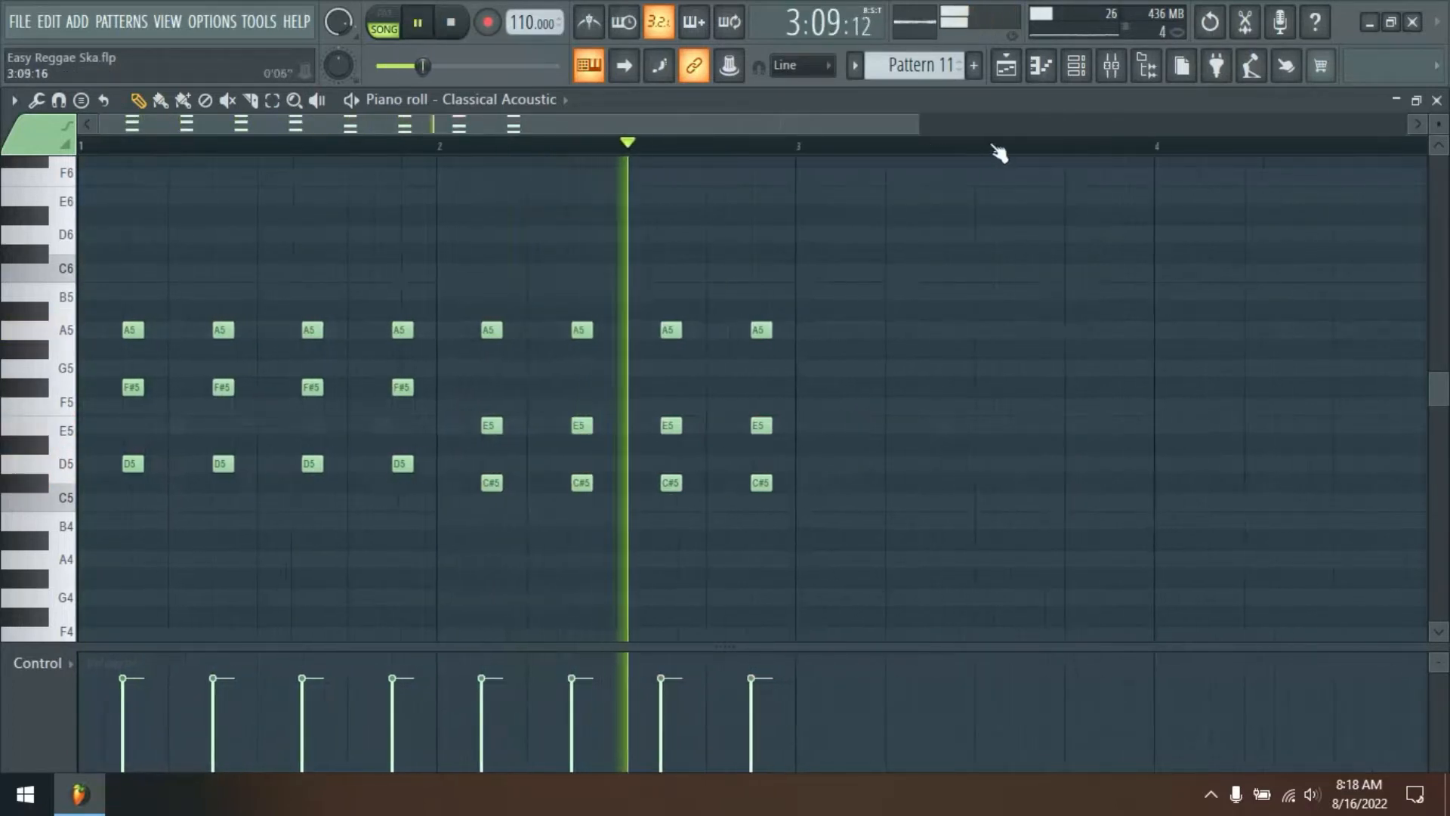
scroll(995, 151, up, 3)
key(space)
click(714, 501)
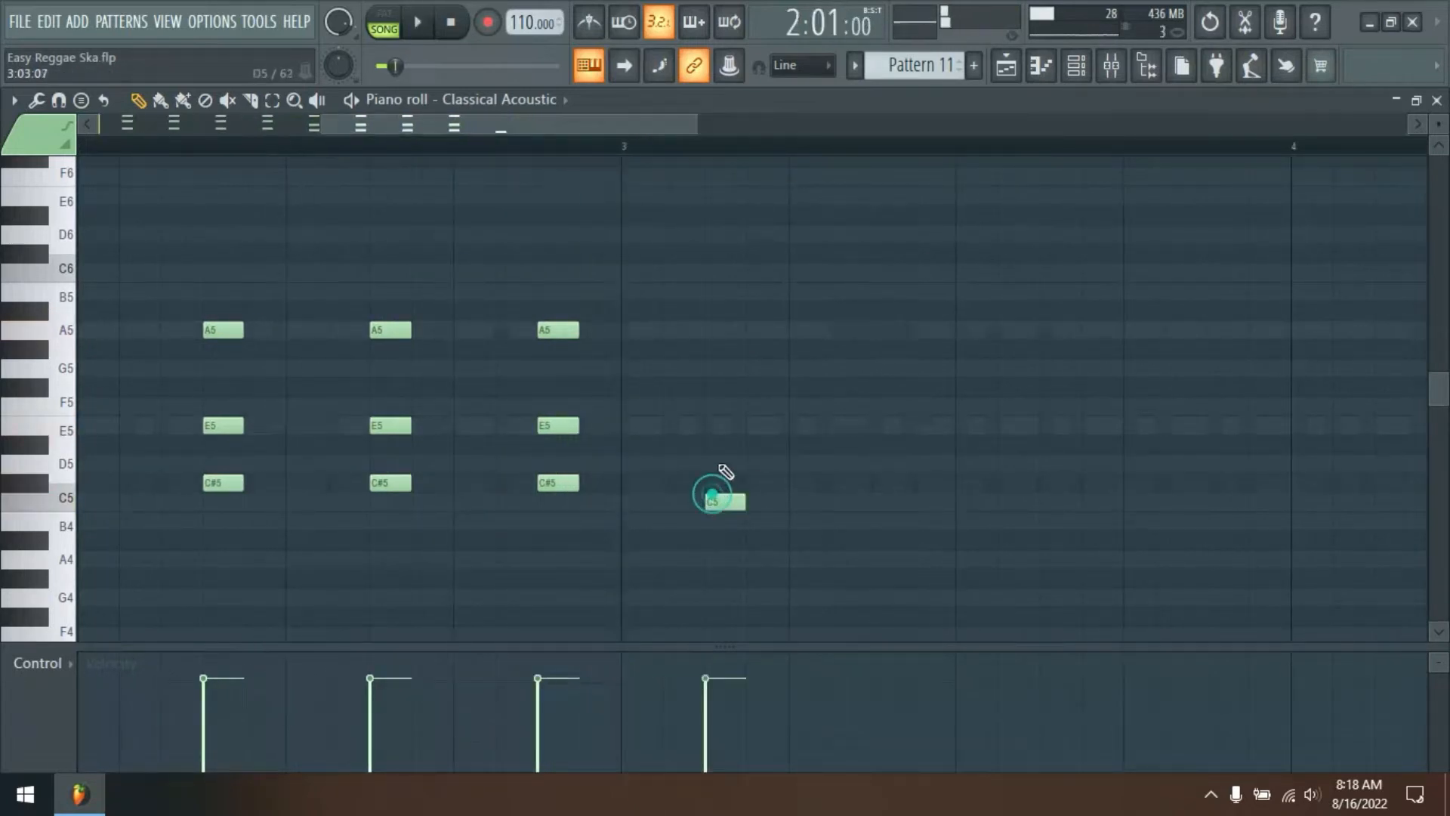
click(709, 519)
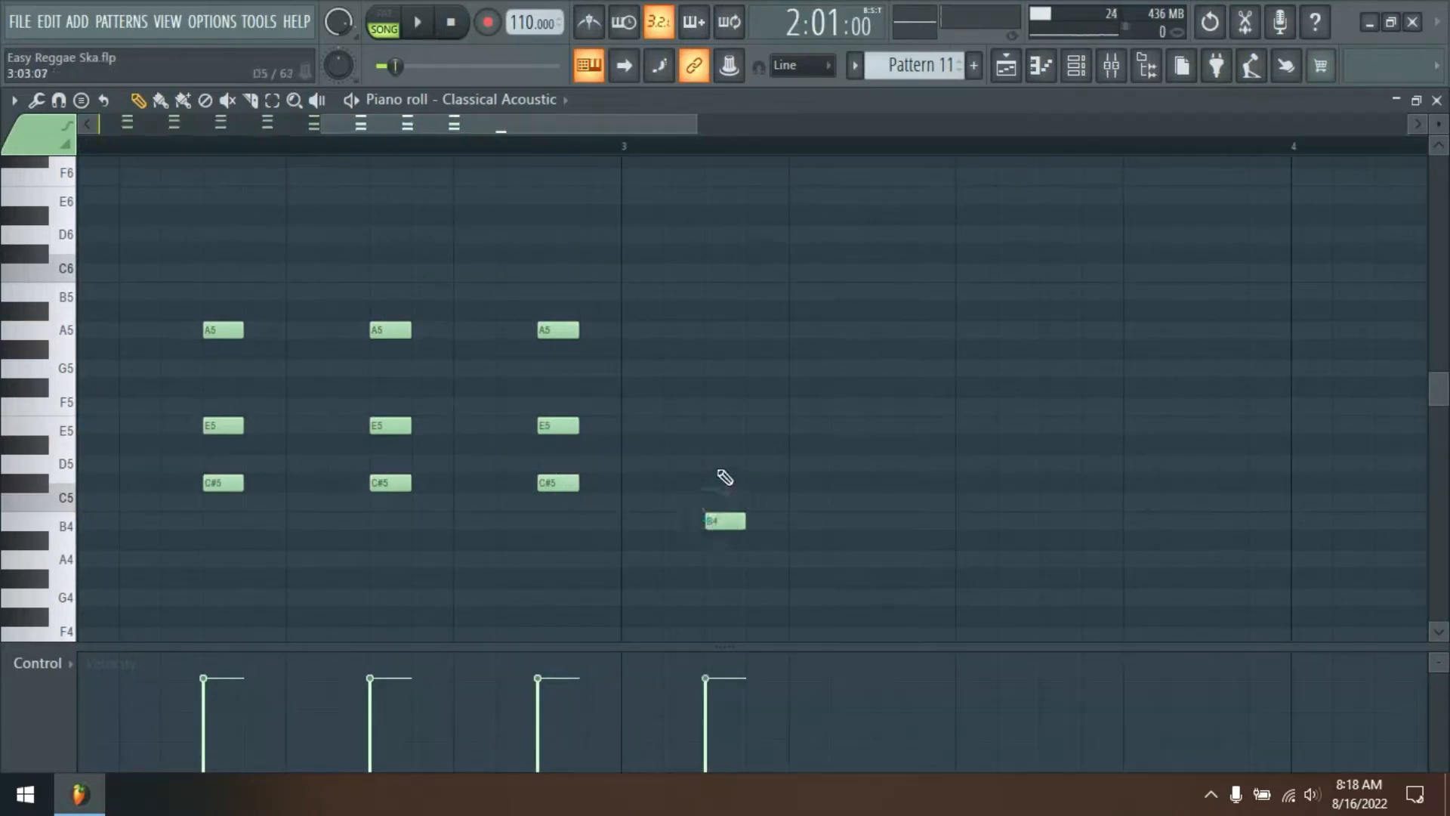
click(706, 463)
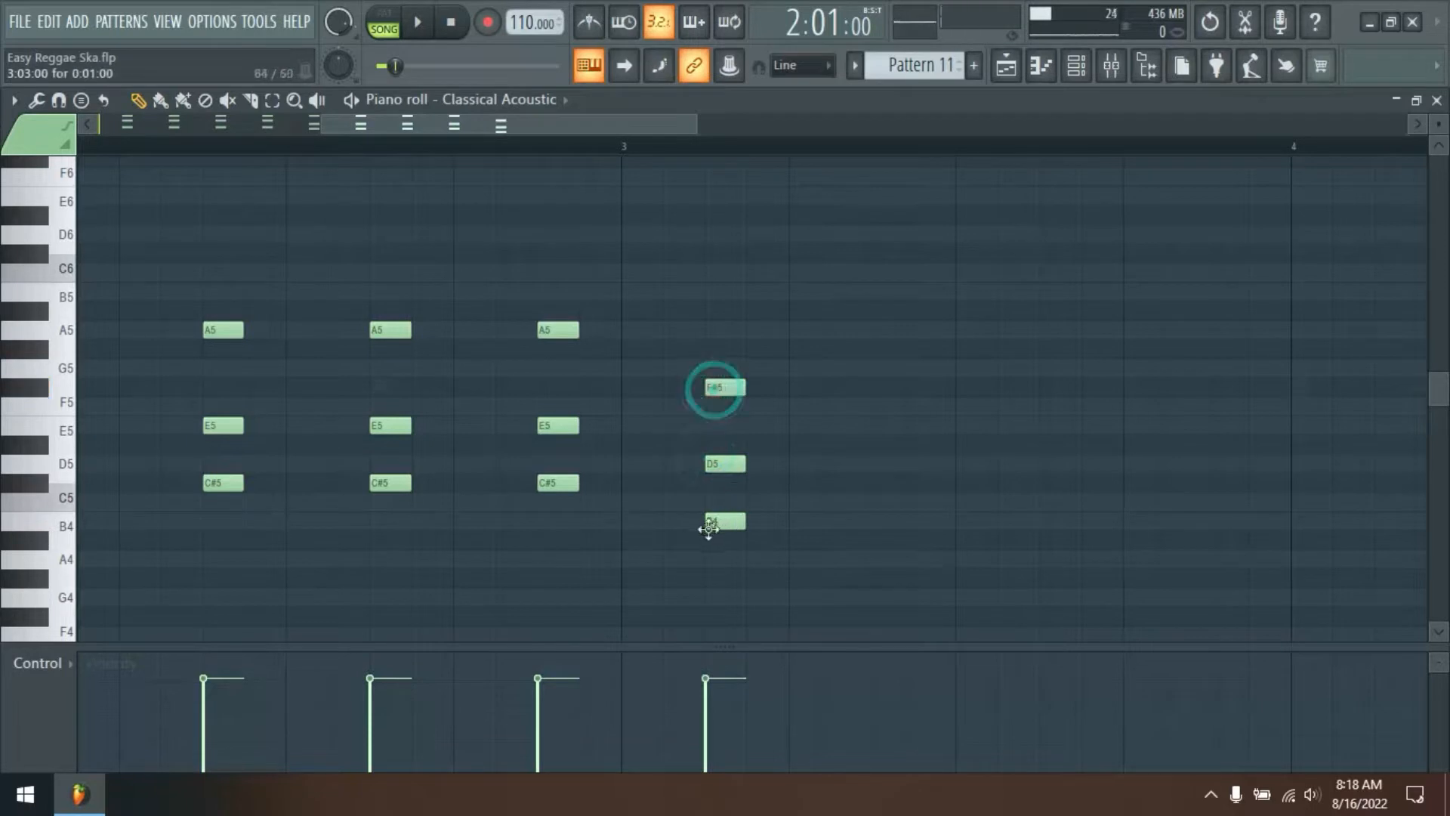
drag(720, 513, 764, 519)
Repeat the bar 3 chord on the bar's remaining three offbeats and listen to the progression
drag(710, 464, 875, 463)
drag(987, 236, 1072, 460)
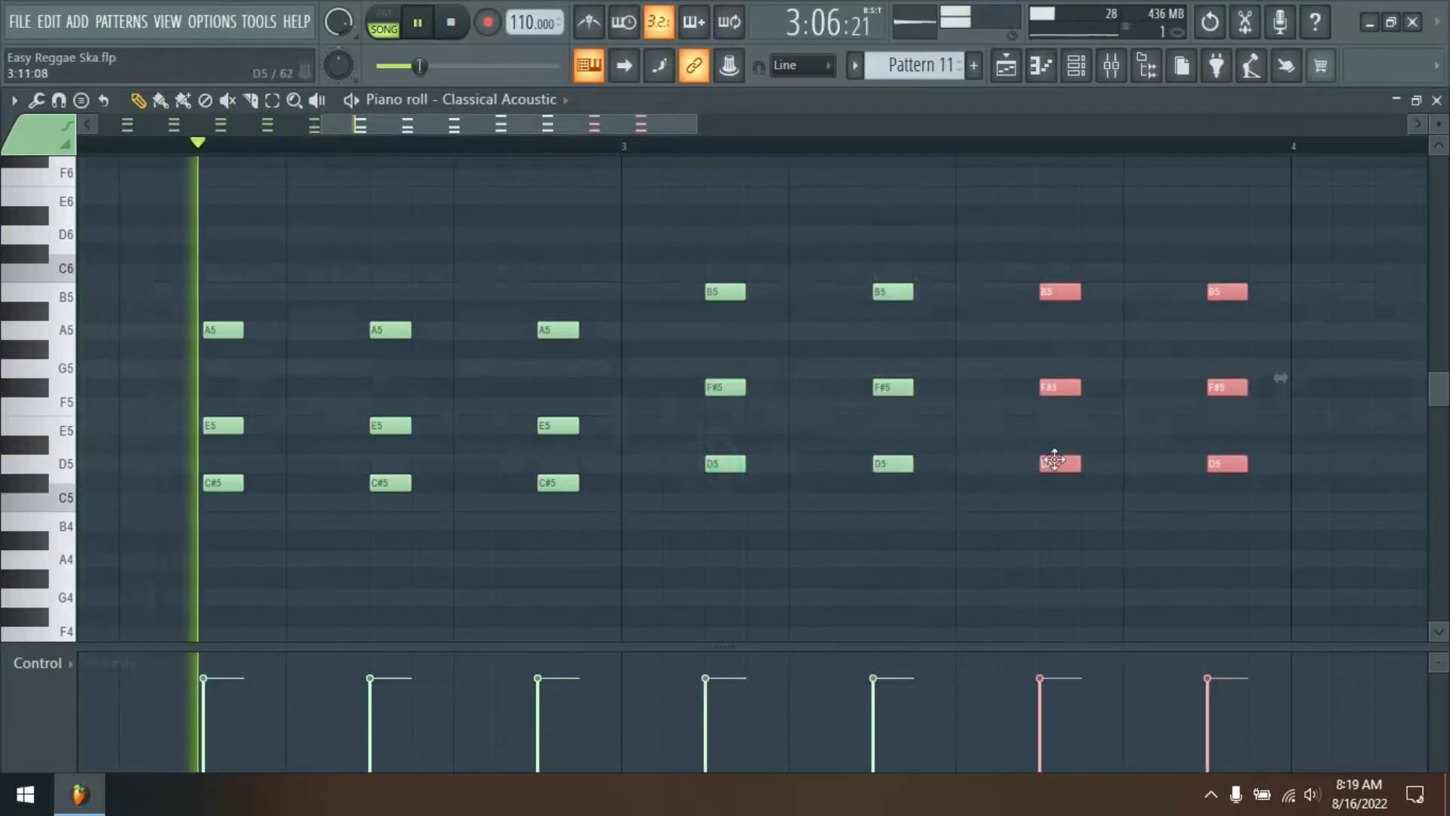
scroll(782, 153, down, 4)
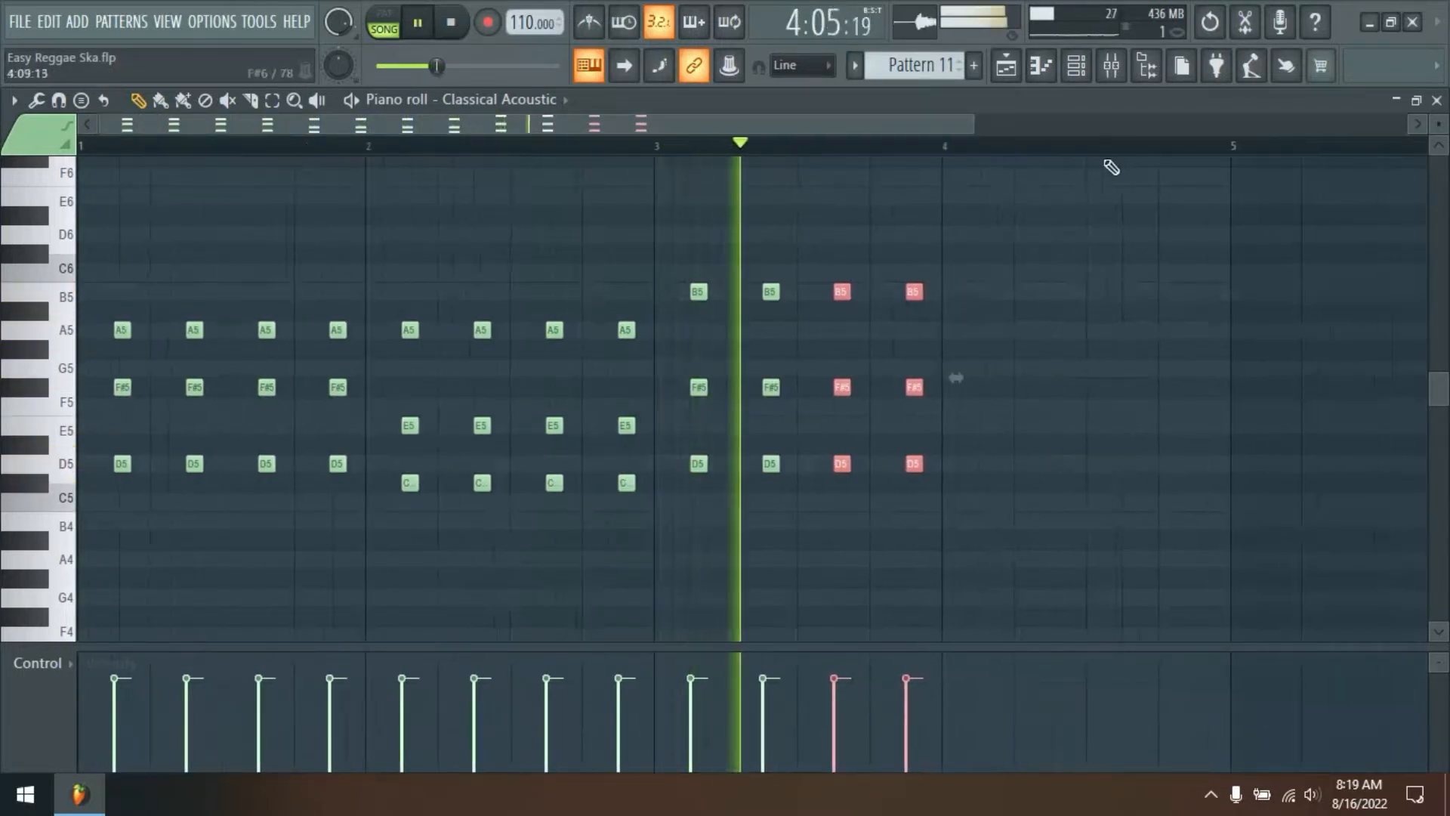
scroll(1121, 147, up, 3)
right_click(896, 437)
key(space)
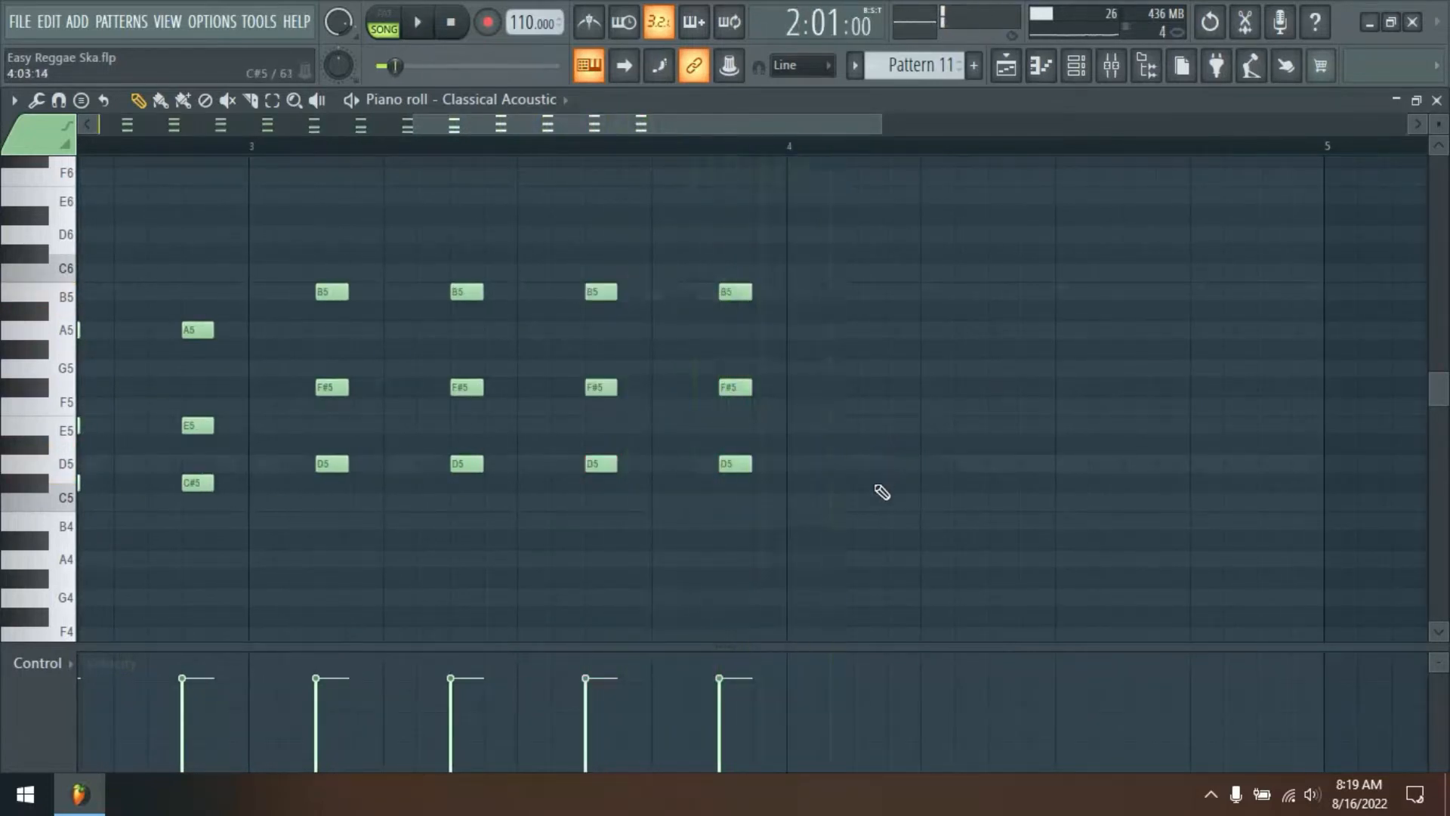
click(869, 427)
right_click(866, 432)
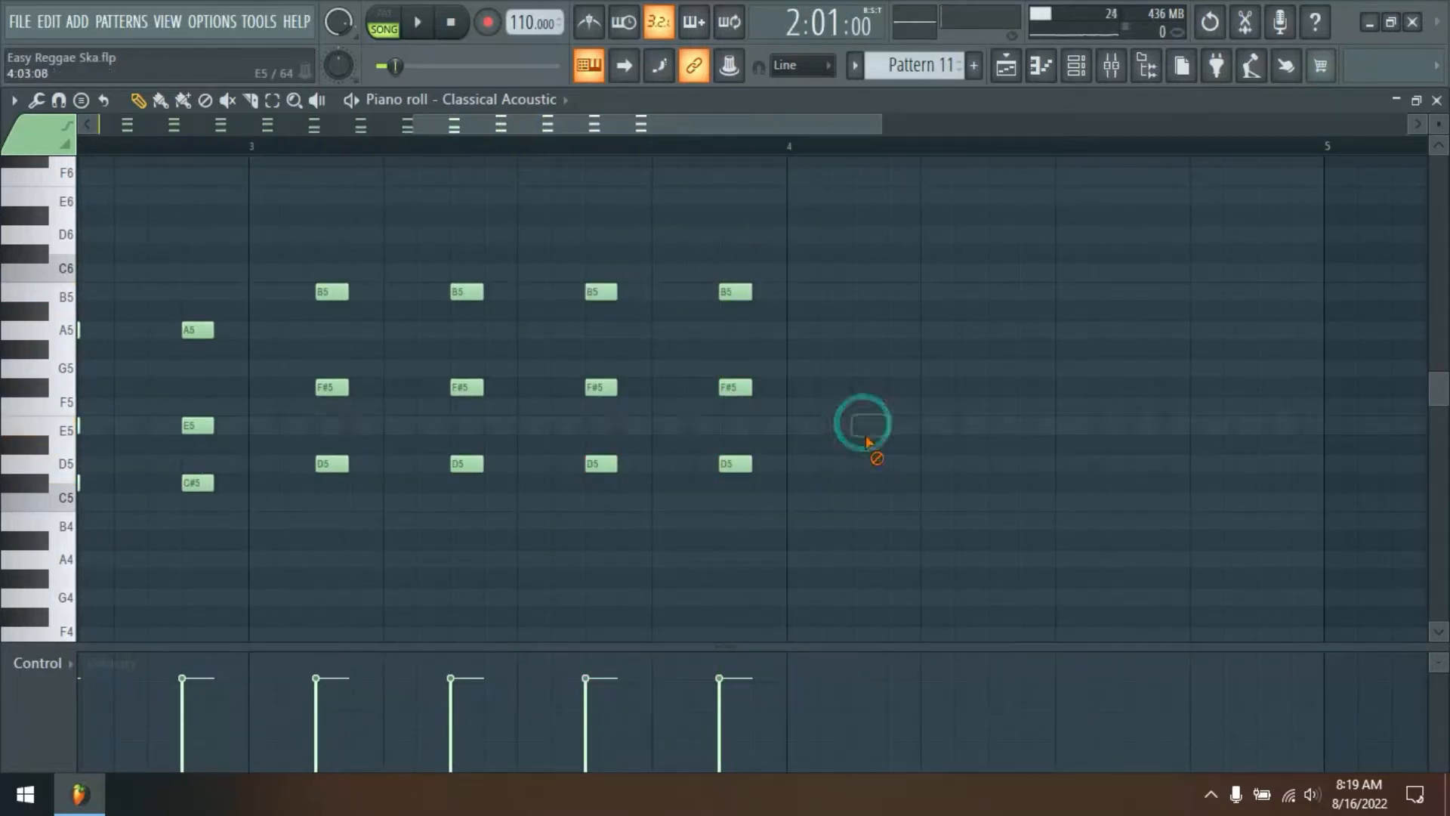
click(866, 560)
right_click(865, 561)
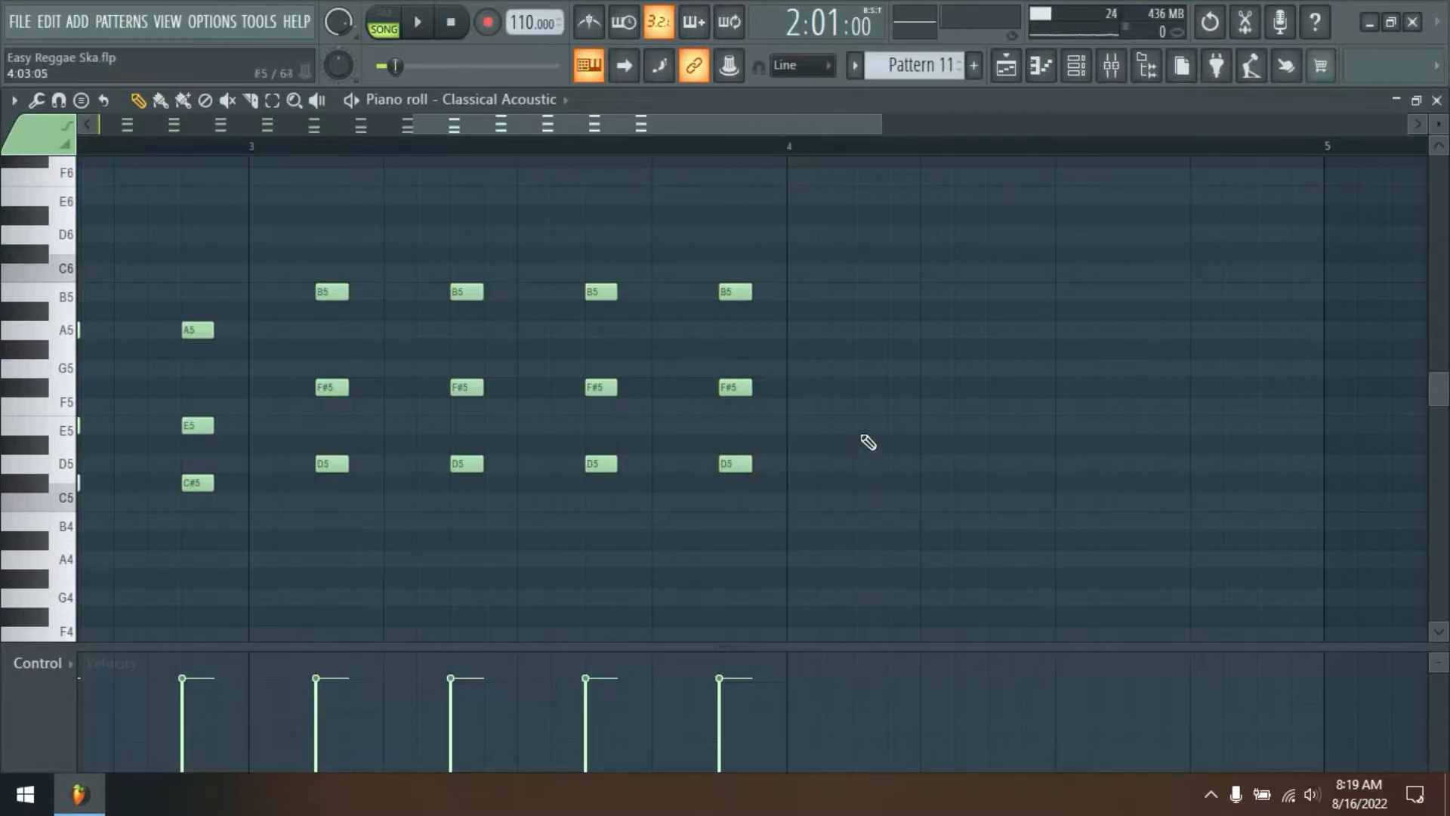
Draw a D5, G5 and B5 chord in bar 4 and repeat it on all four offbeats
click(865, 367)
click(861, 289)
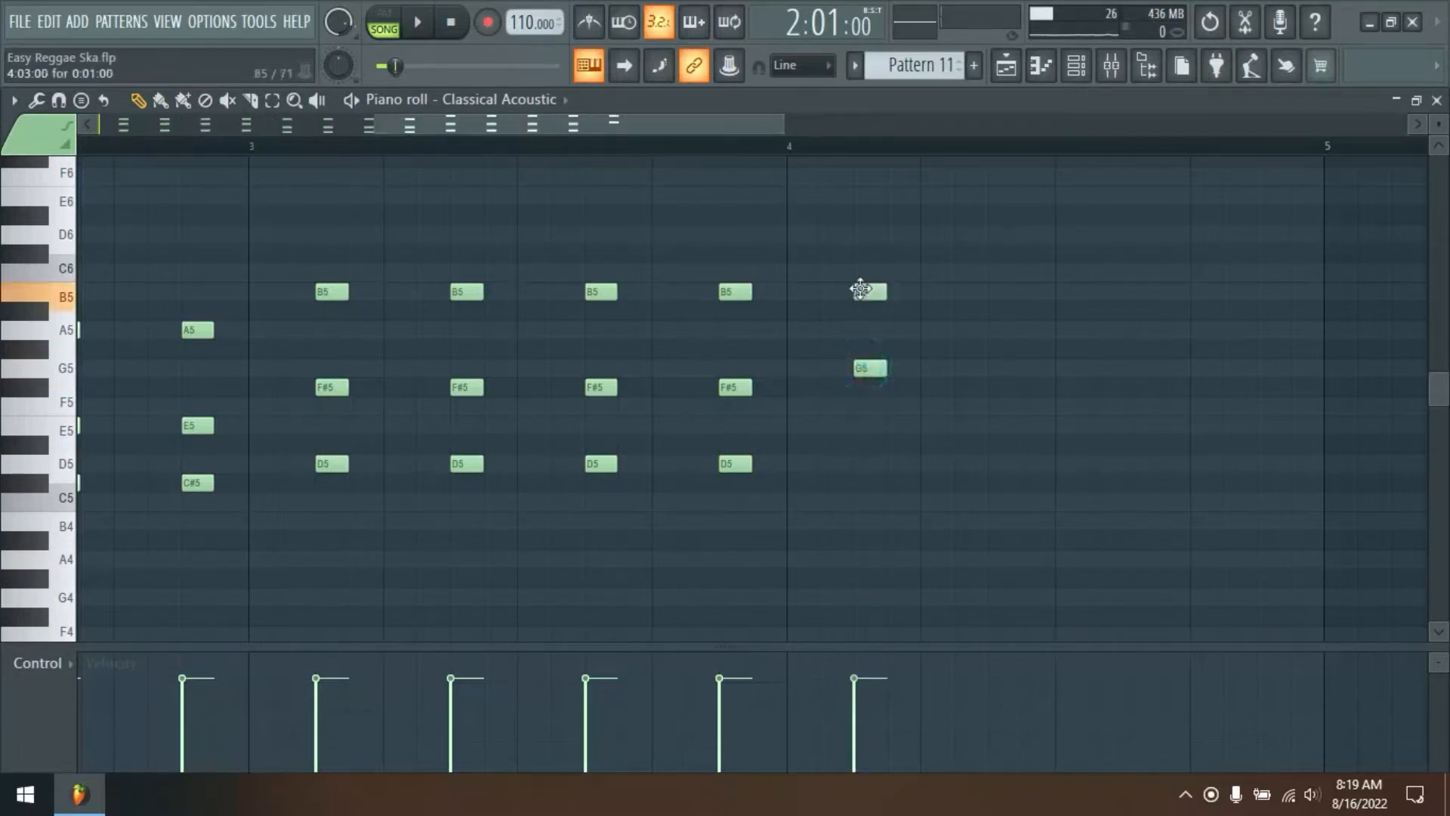
click(863, 464)
drag(934, 241, 1004, 475)
drag(1102, 240, 1128, 468)
Duplicate the four-bar guitar chord progression into bars 5 to 8 and clear the selection
scroll(829, 152, down, 5)
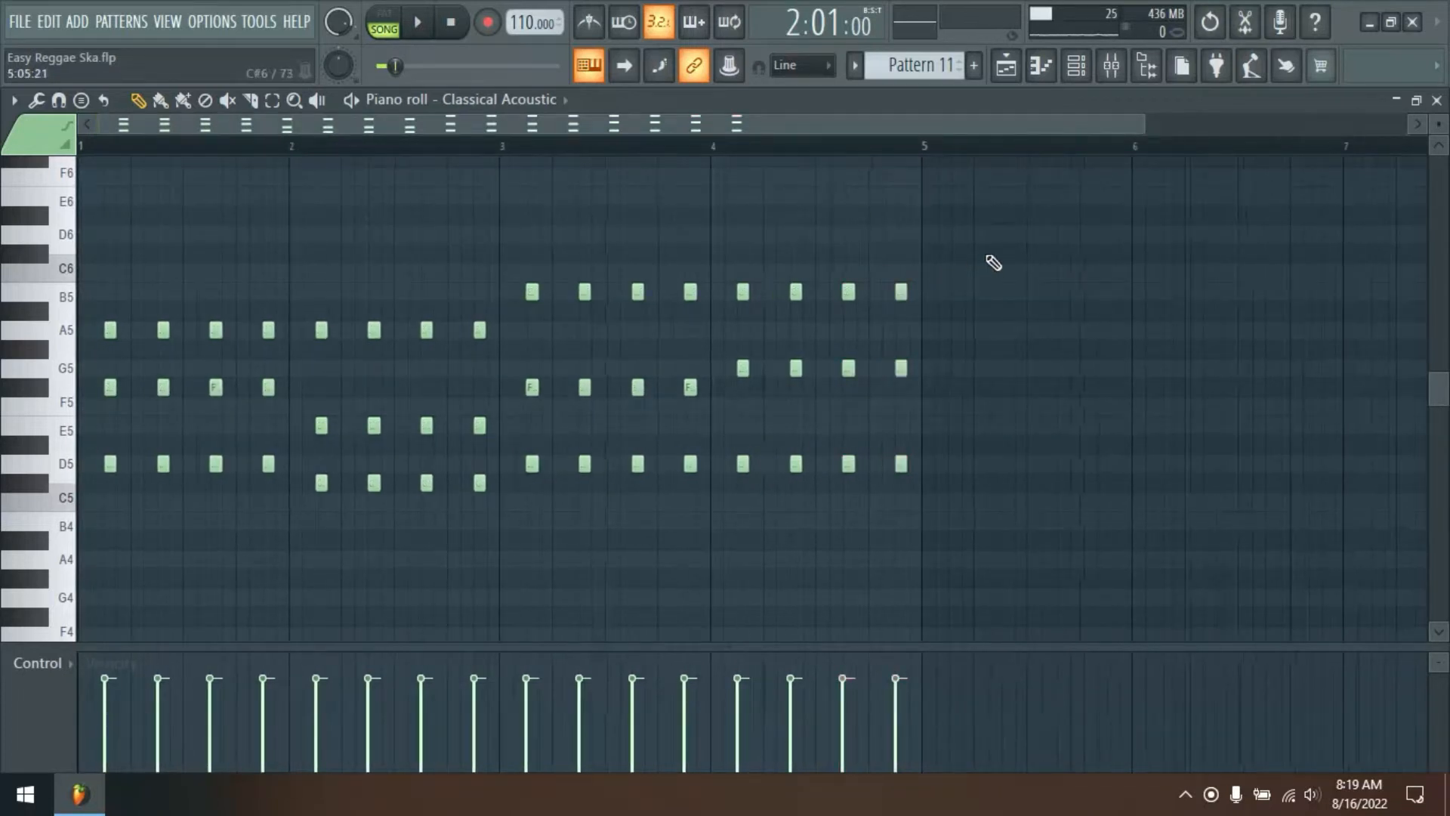
drag(984, 254, 180, 484)
ctrl+click(161, 484)
drag(995, 271, 75, 533)
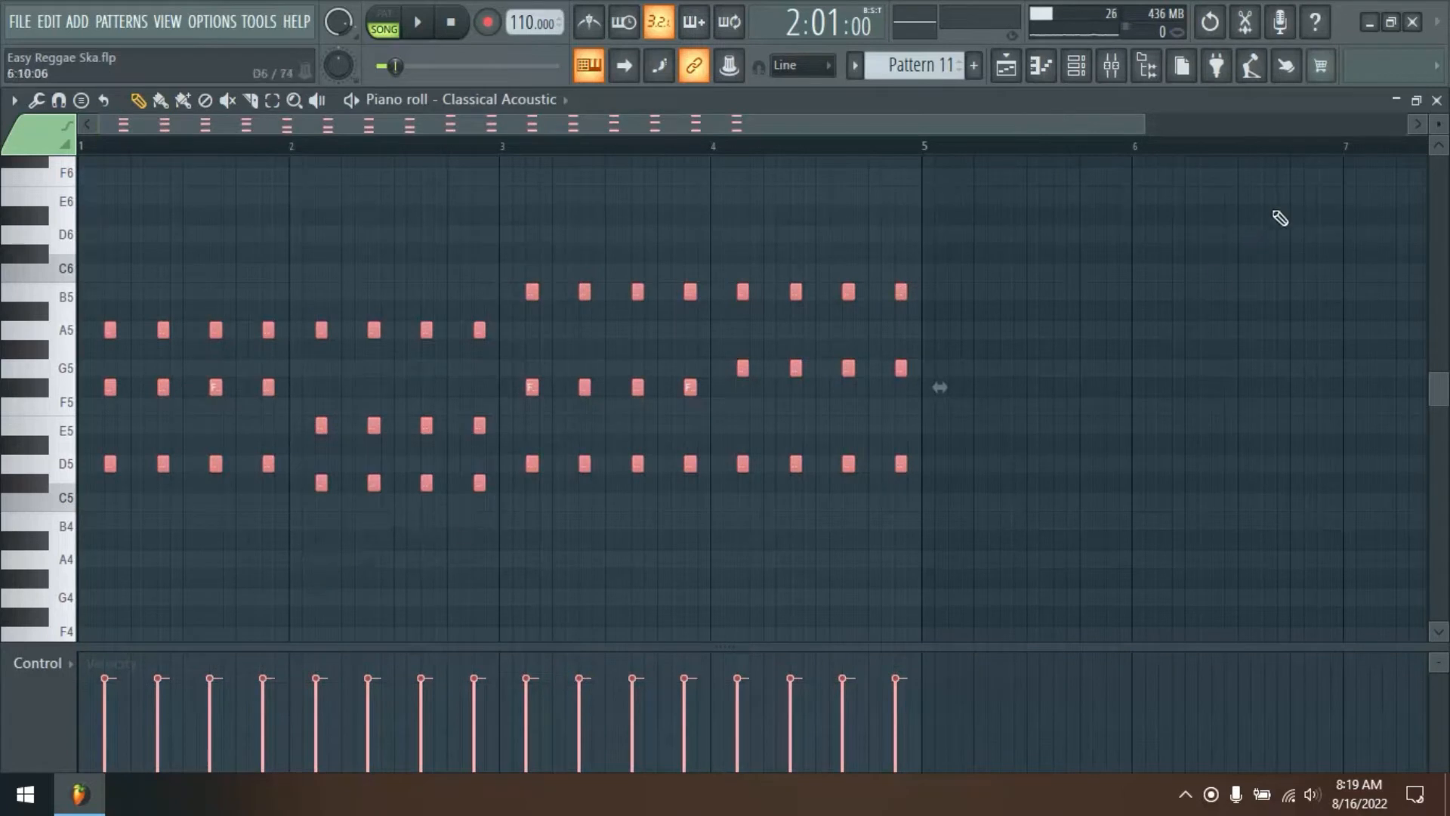
drag(1008, 130, 1231, 130)
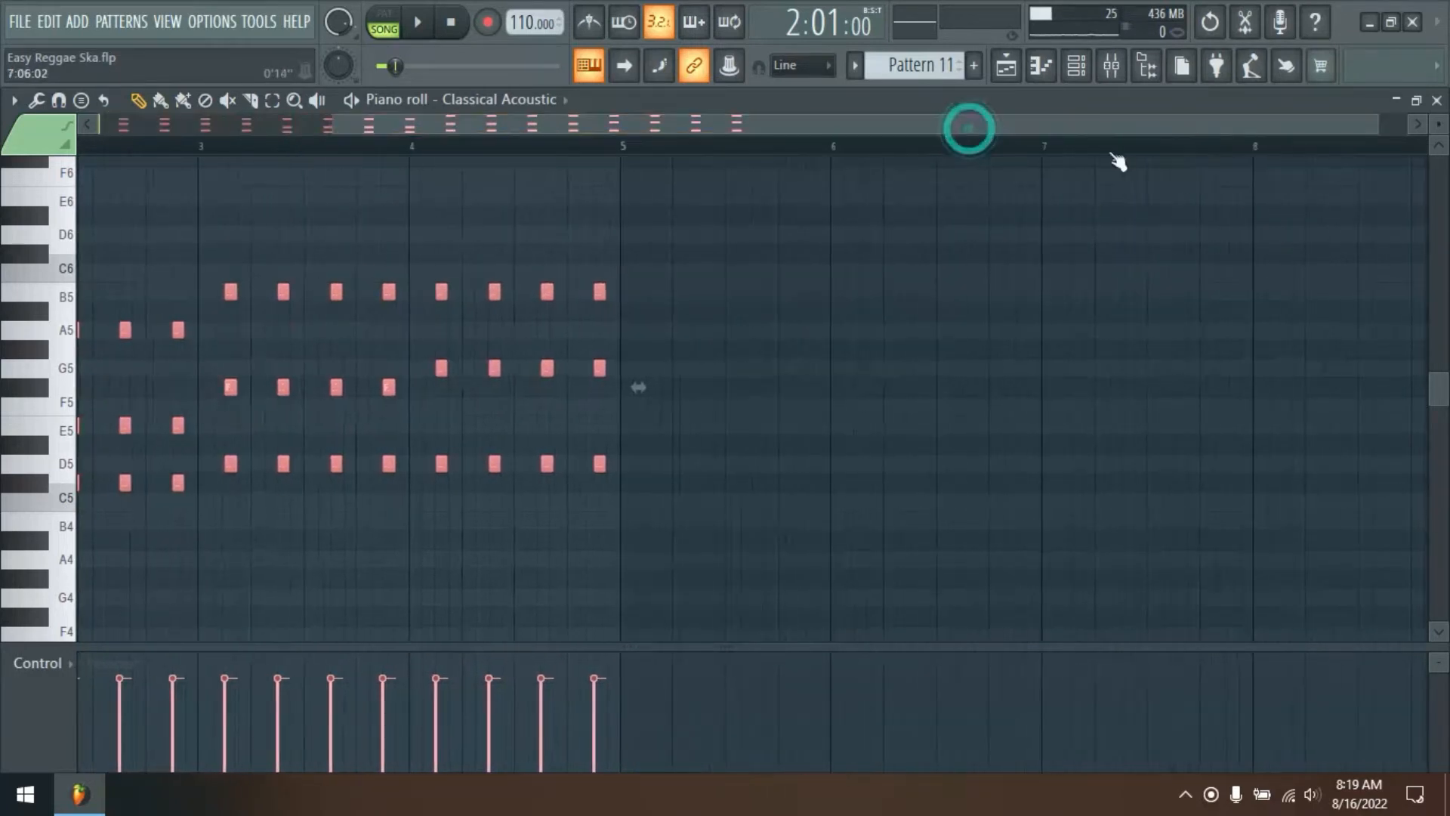
scroll(1113, 155, up, 4)
scroll(1118, 162, down, 2)
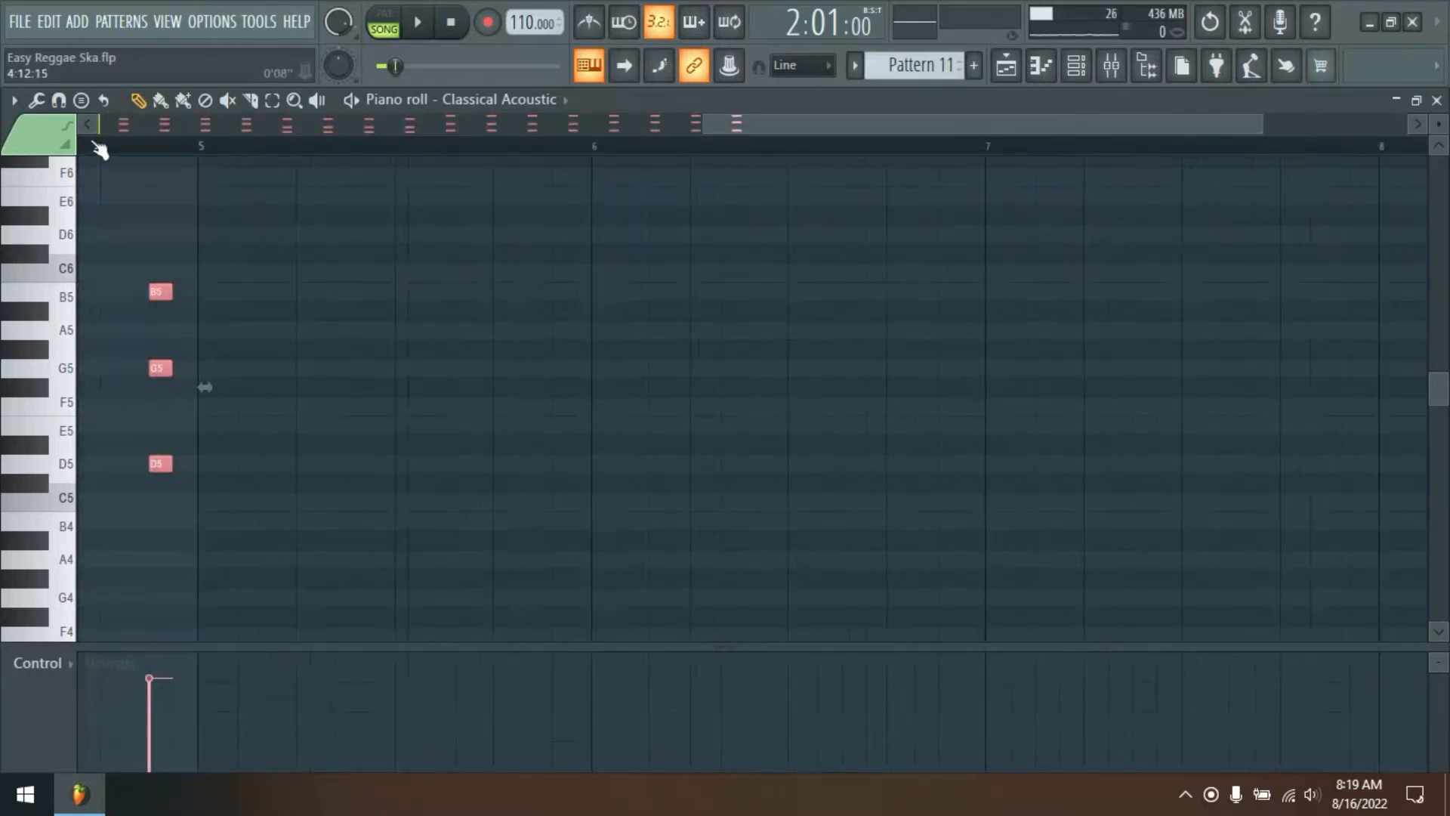
click(21, 103)
mouse_move(52, 130)
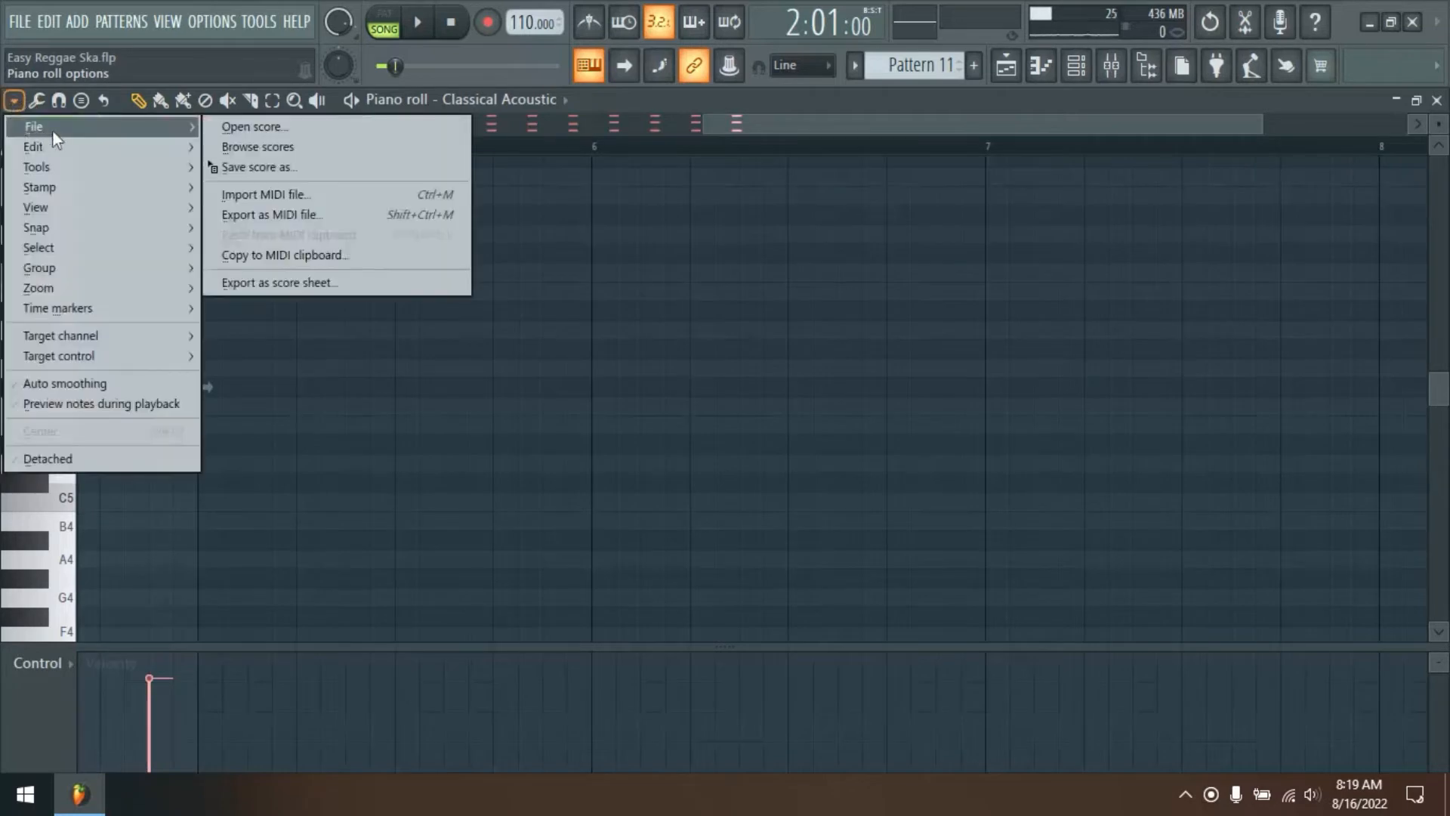
mouse_move(169, 149)
click(261, 185)
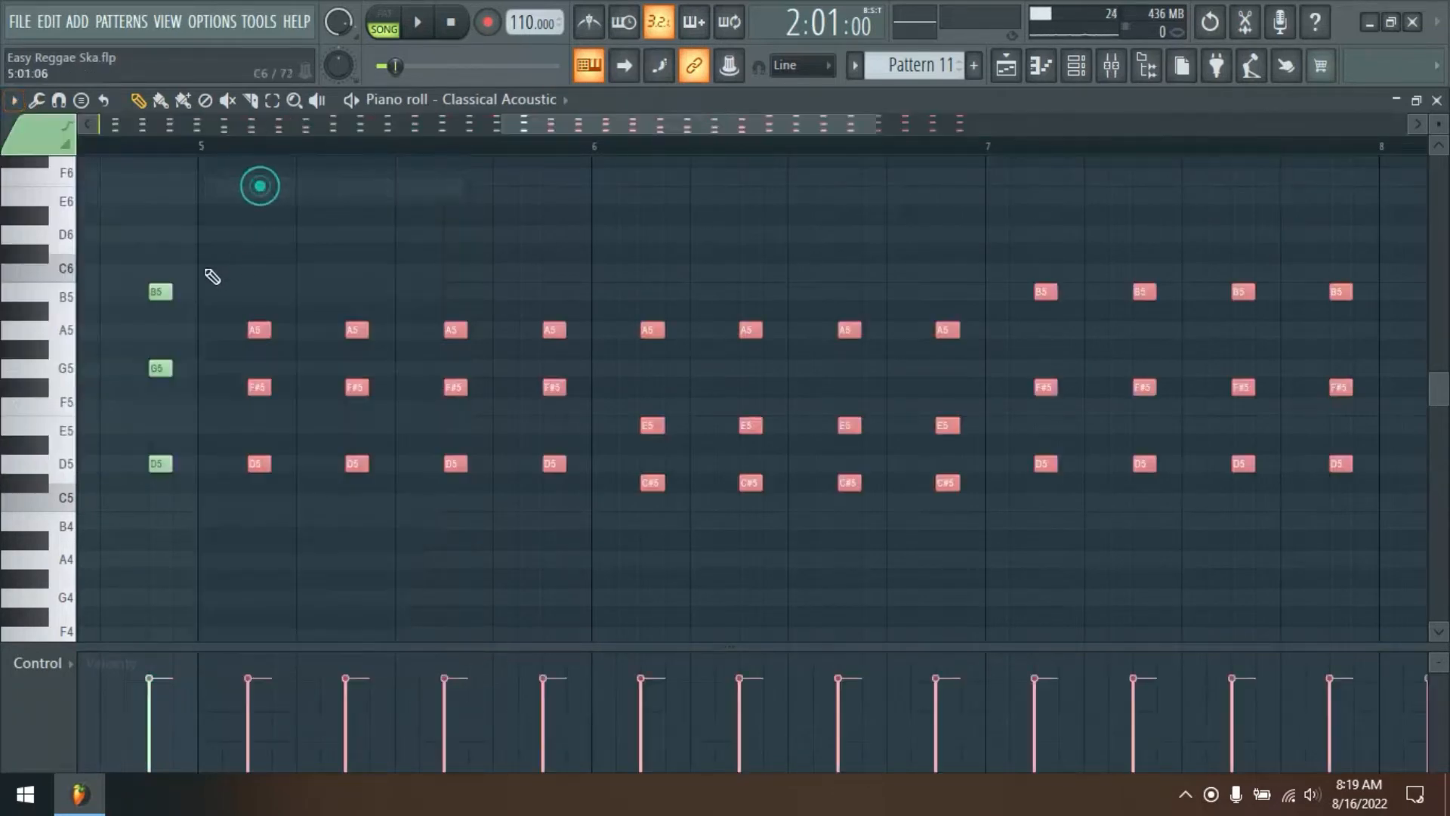
scroll(381, 144, down, 4)
right_click(628, 216)
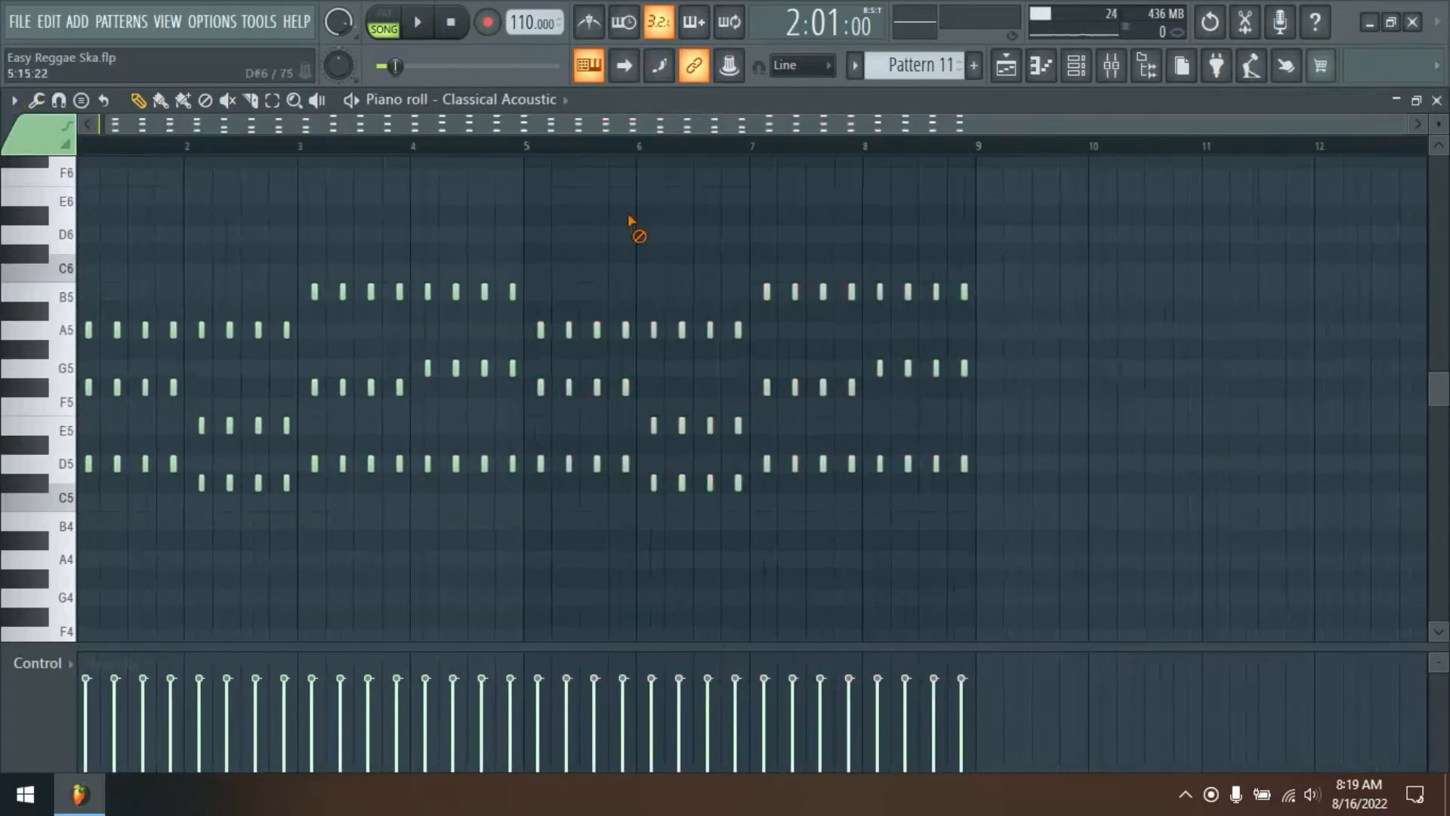
Play back the eight-bar guitar progression with the drums, following it to the end of the pattern
key(space)
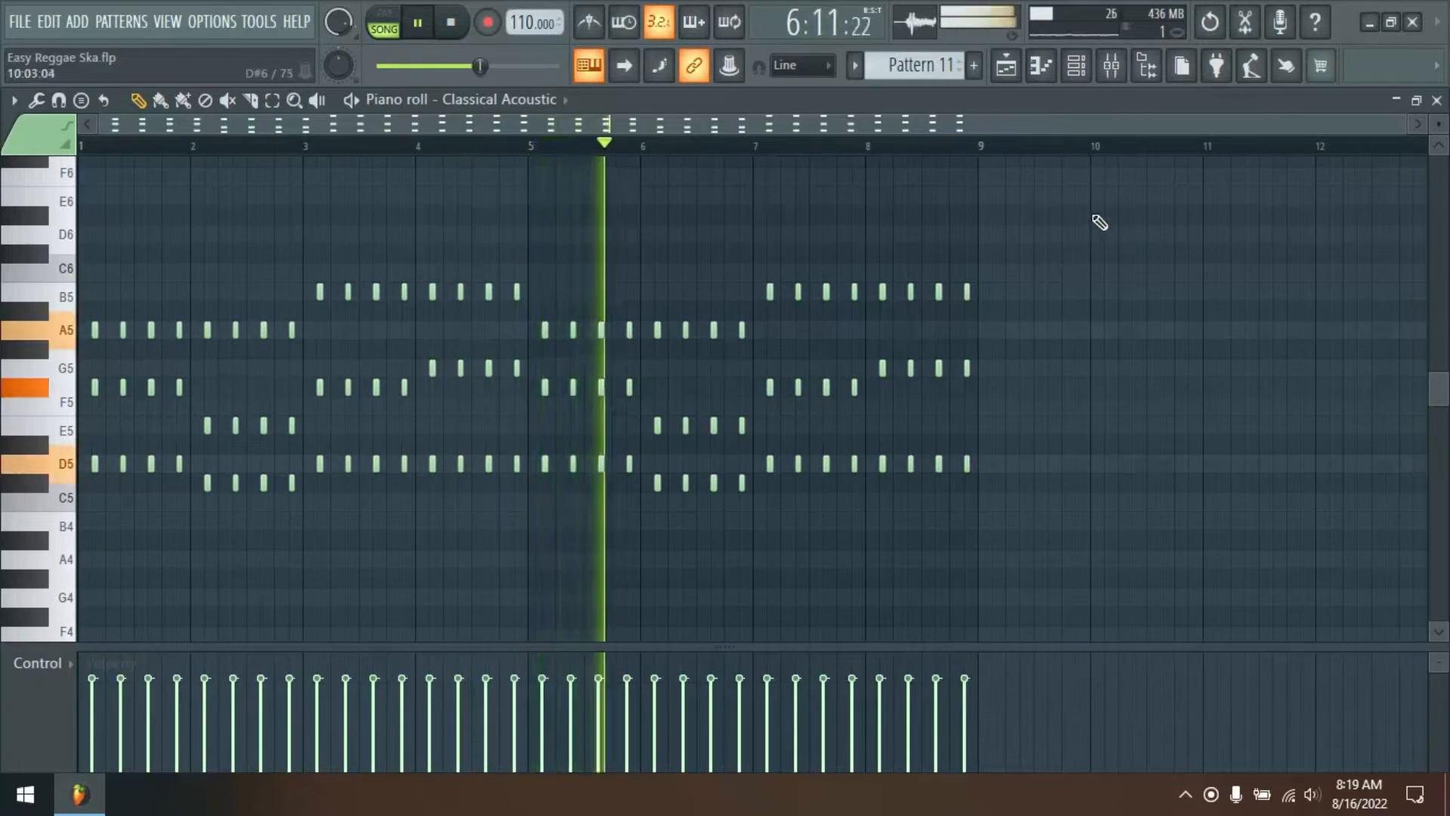
scroll(1140, 155, up, 2)
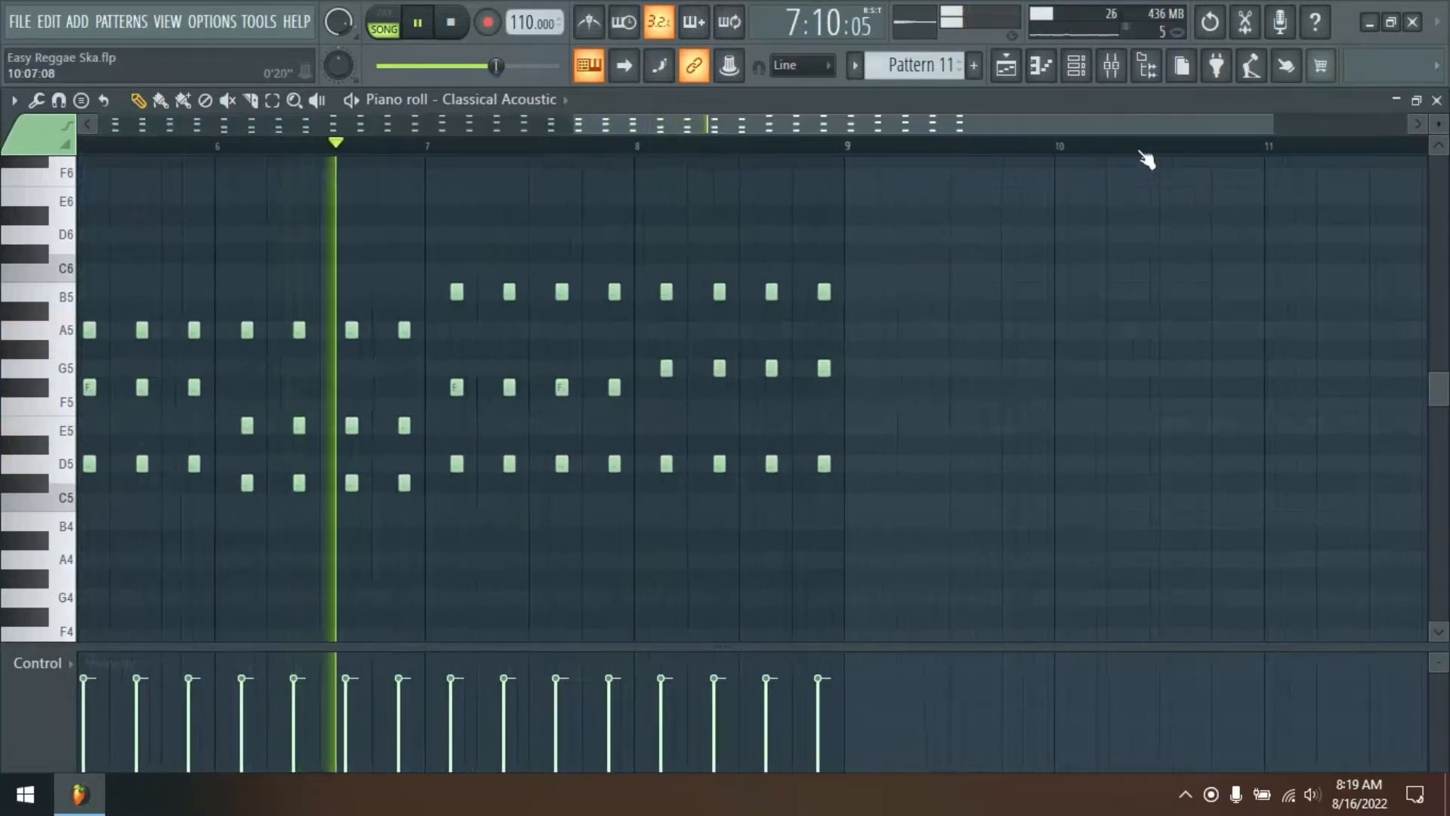
scroll(1146, 158, up, 1)
scroll(1145, 157, up, 1)
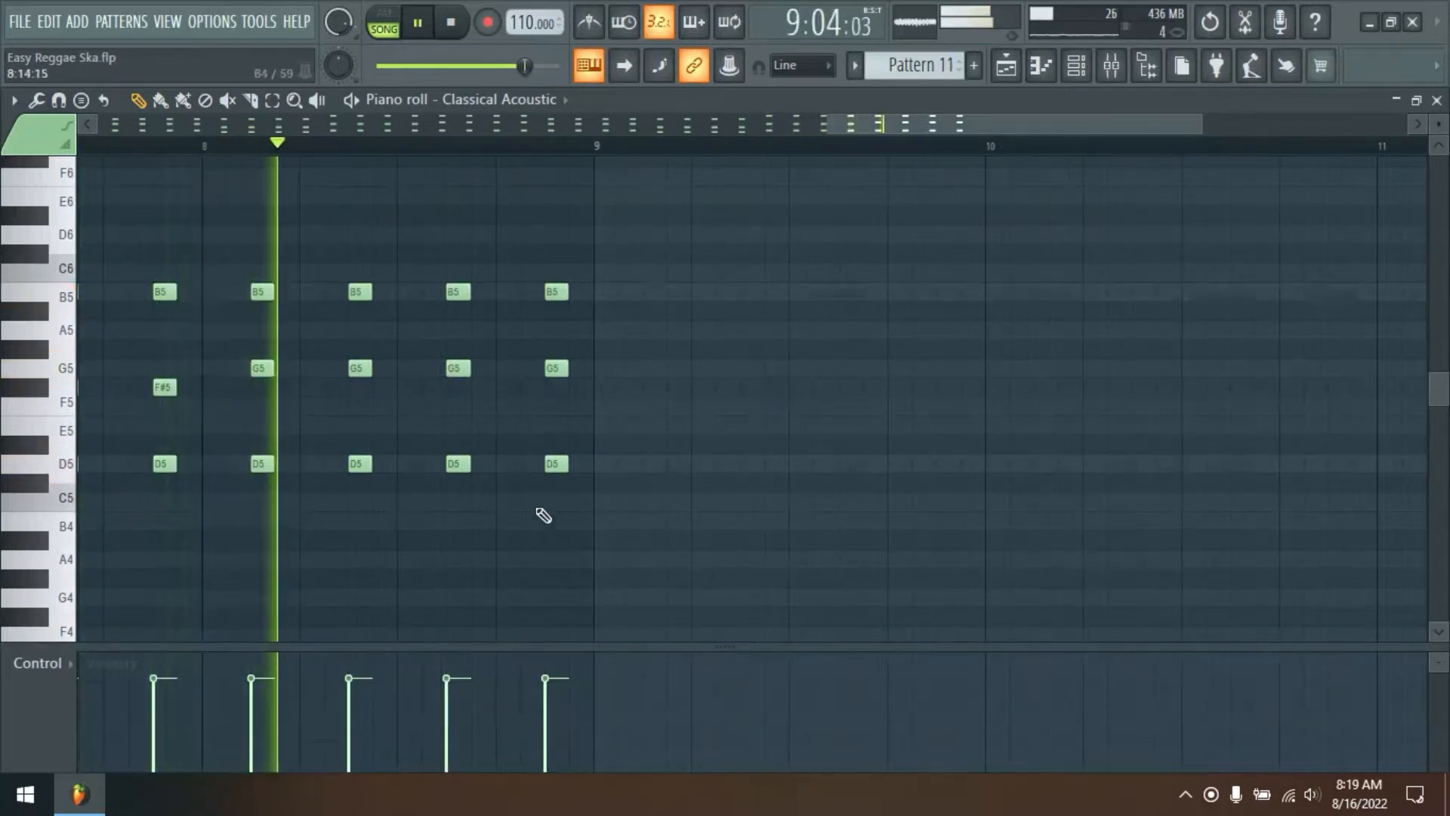
Stop playback and place a short D5, F#5 and A5 chord at the start of bar 9
click(556, 462)
key(space)
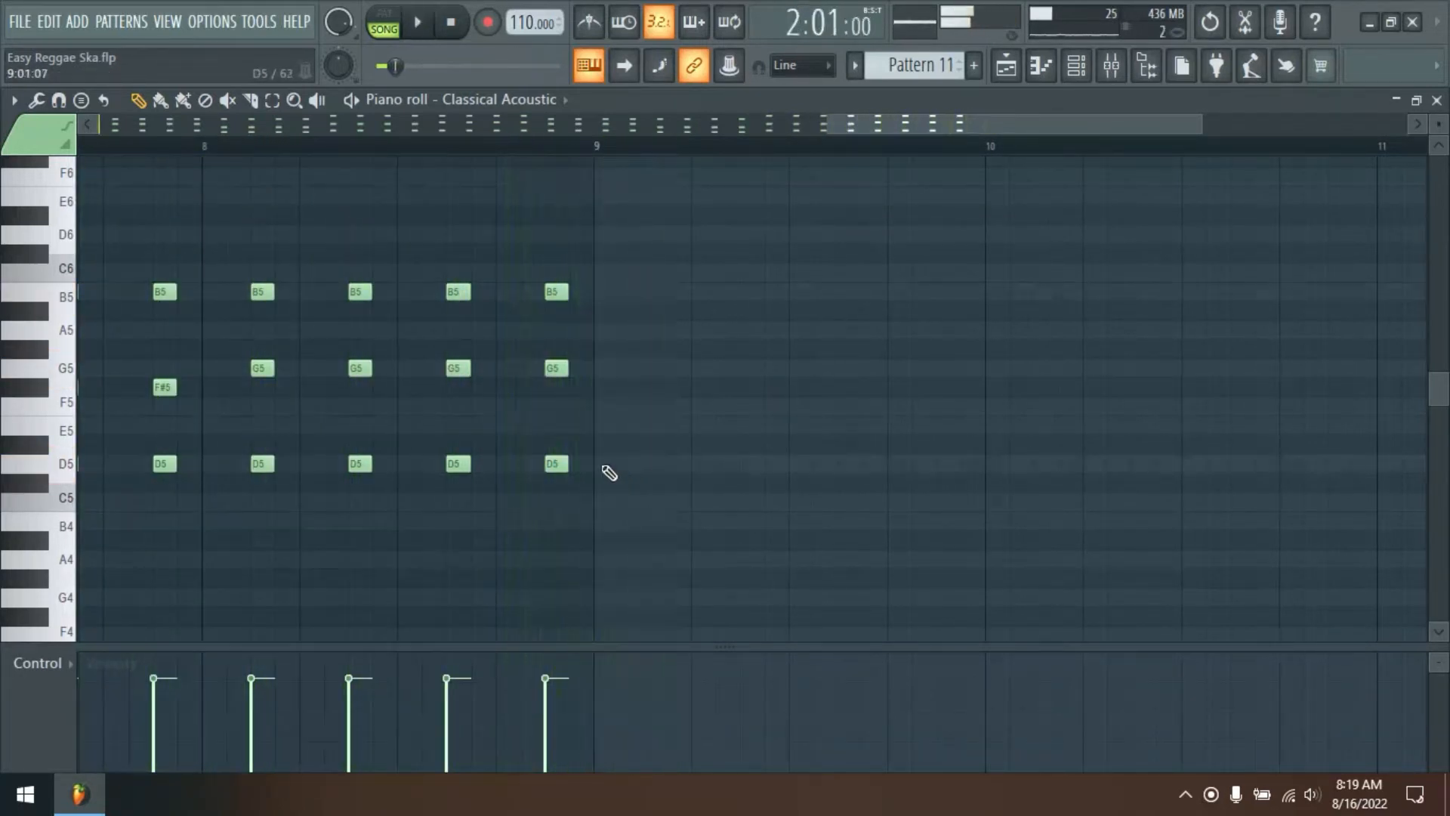
click(602, 463)
click(596, 368)
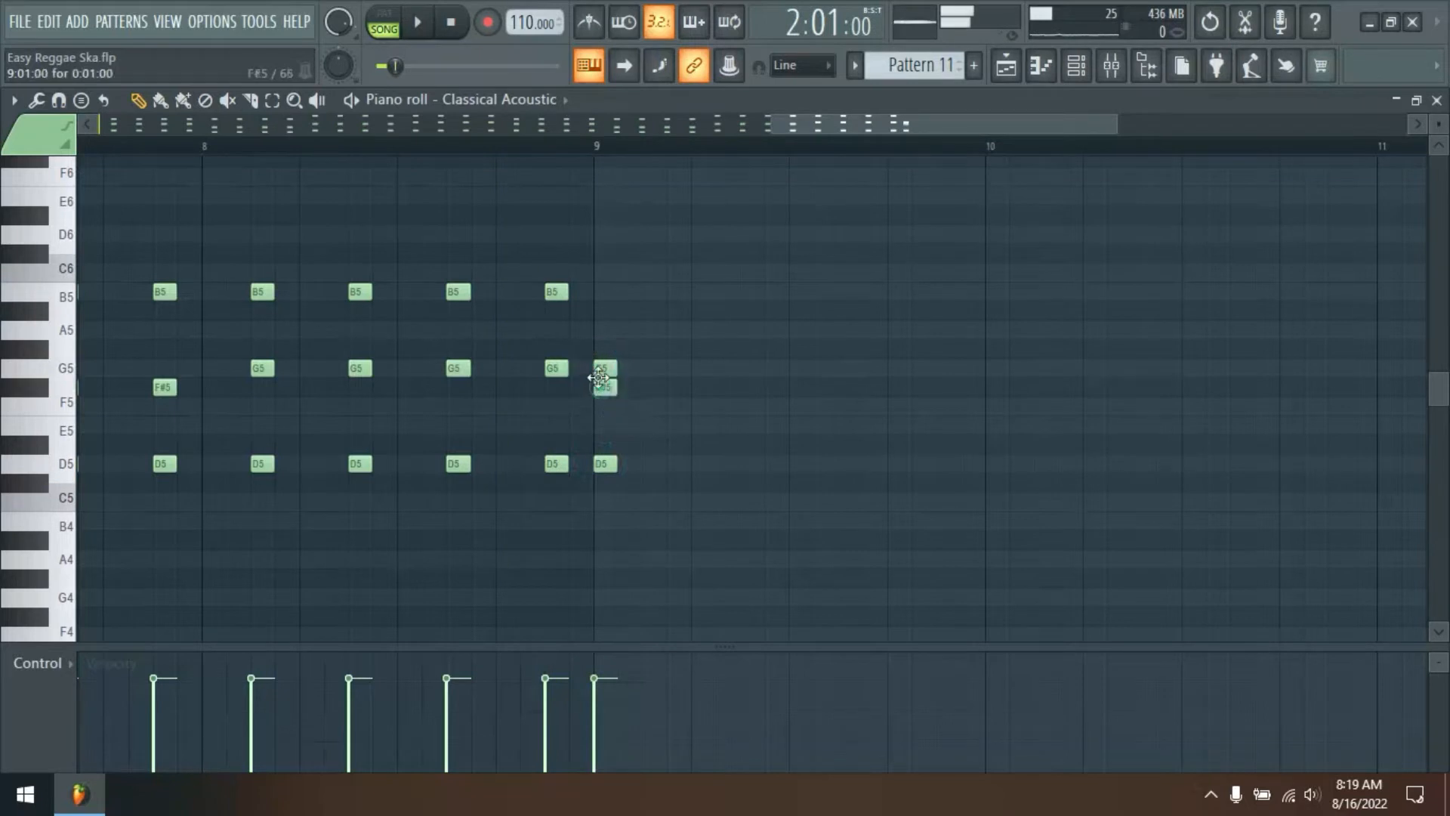
click(596, 327)
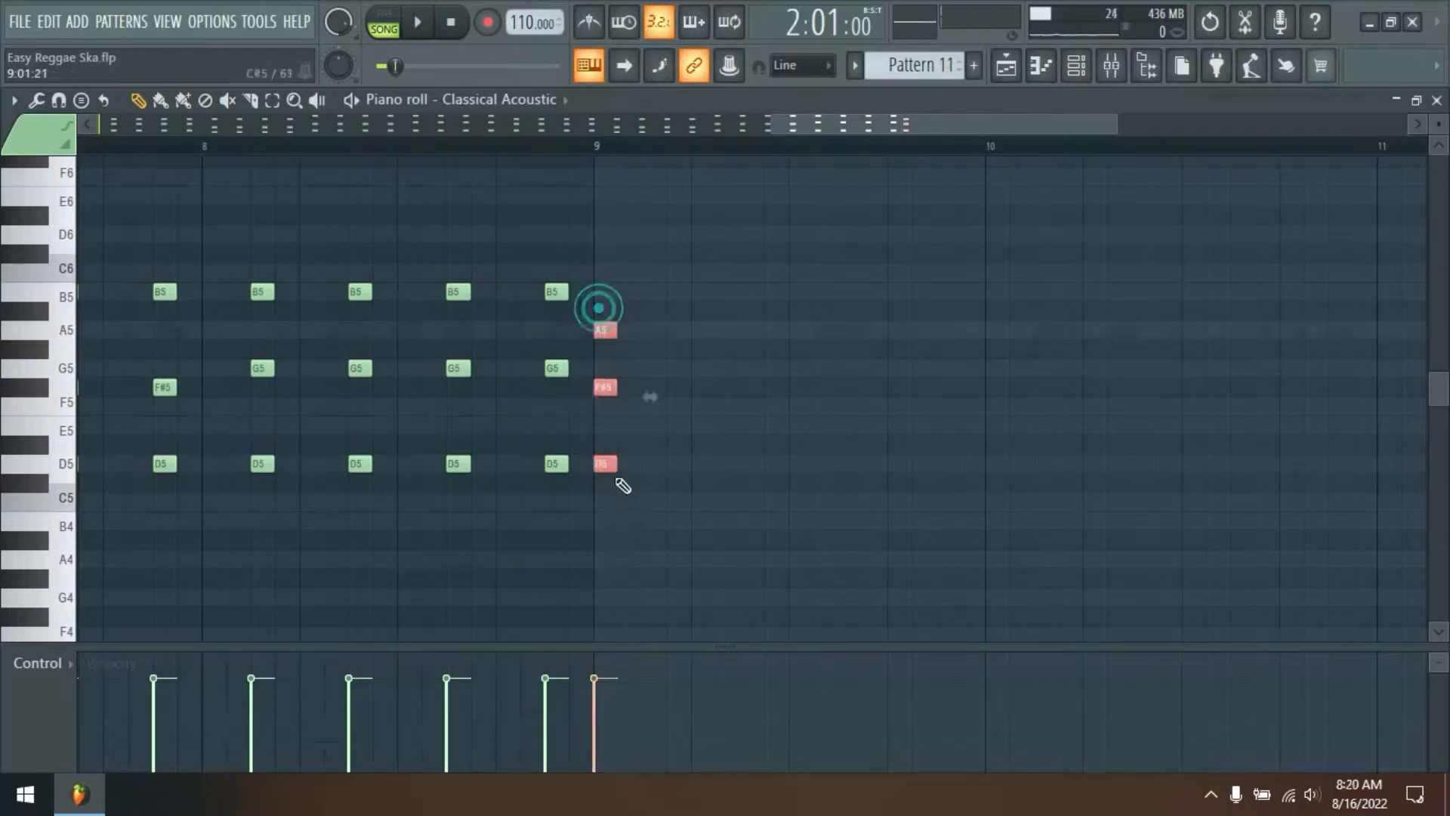
Lengthen the D5, F#5 and A5 ending chord to fill bar 9 and play it back
click(624, 444)
drag(655, 308, 954, 482)
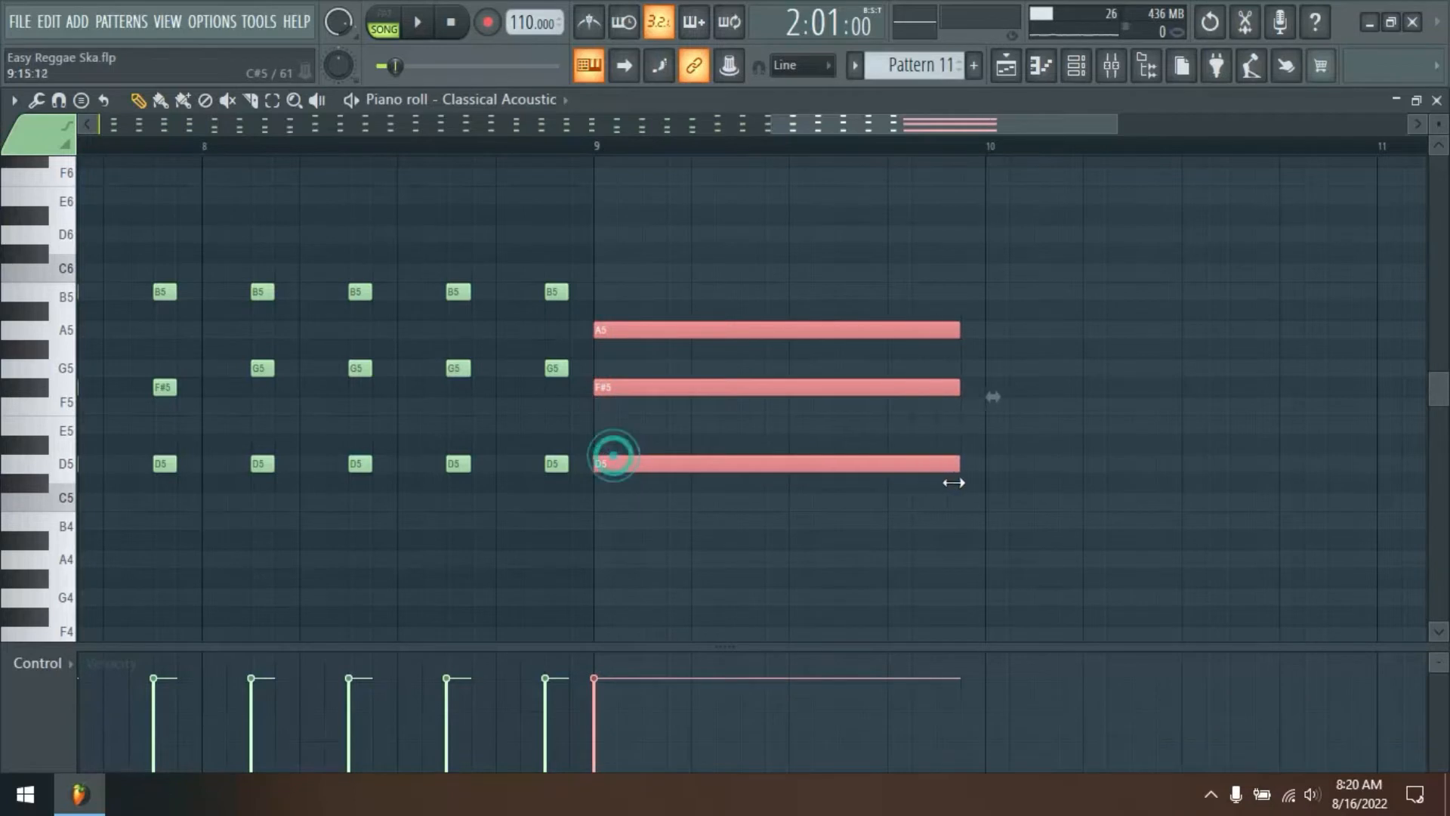
click(720, 255)
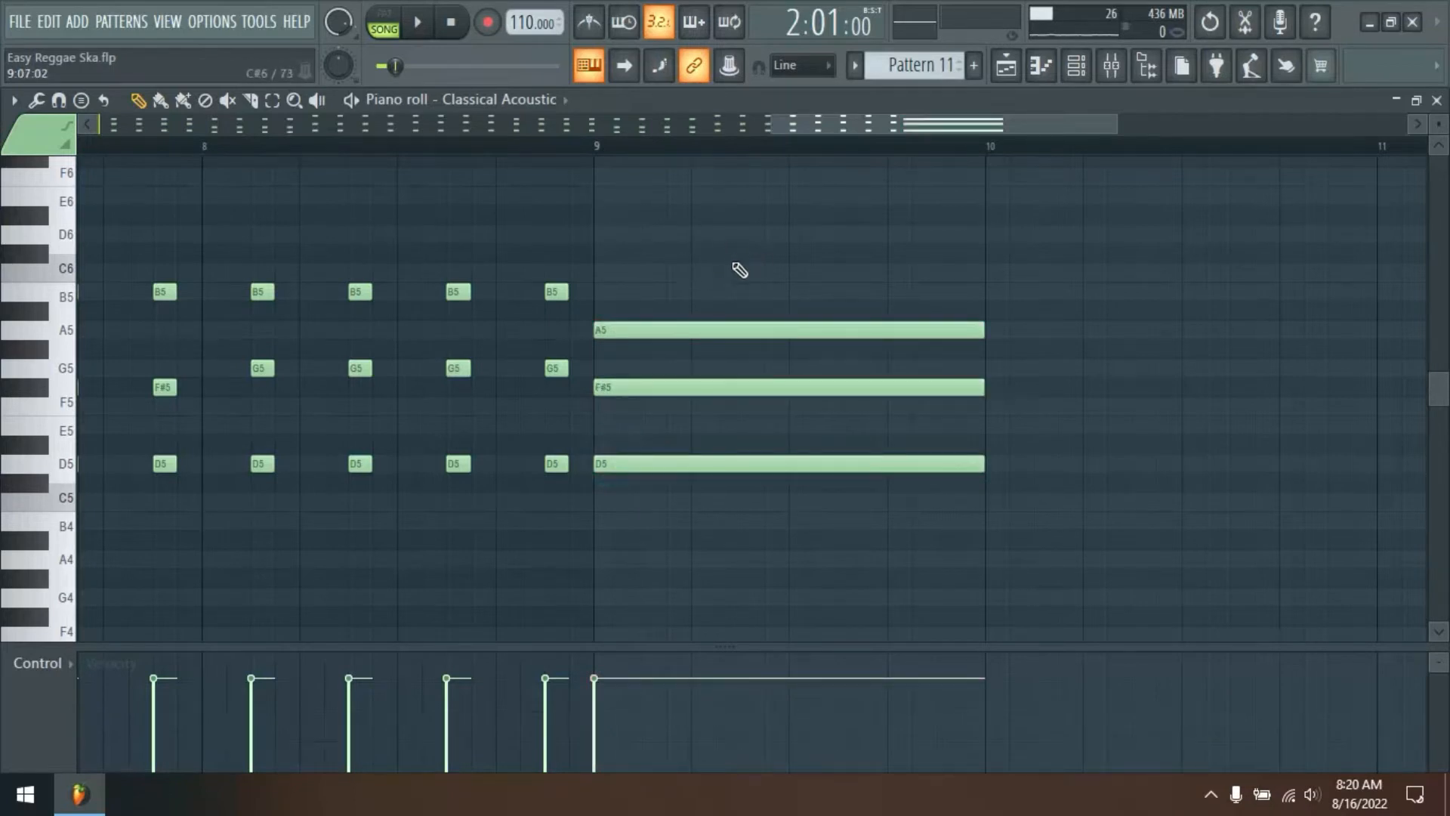
click(598, 142)
key(space)
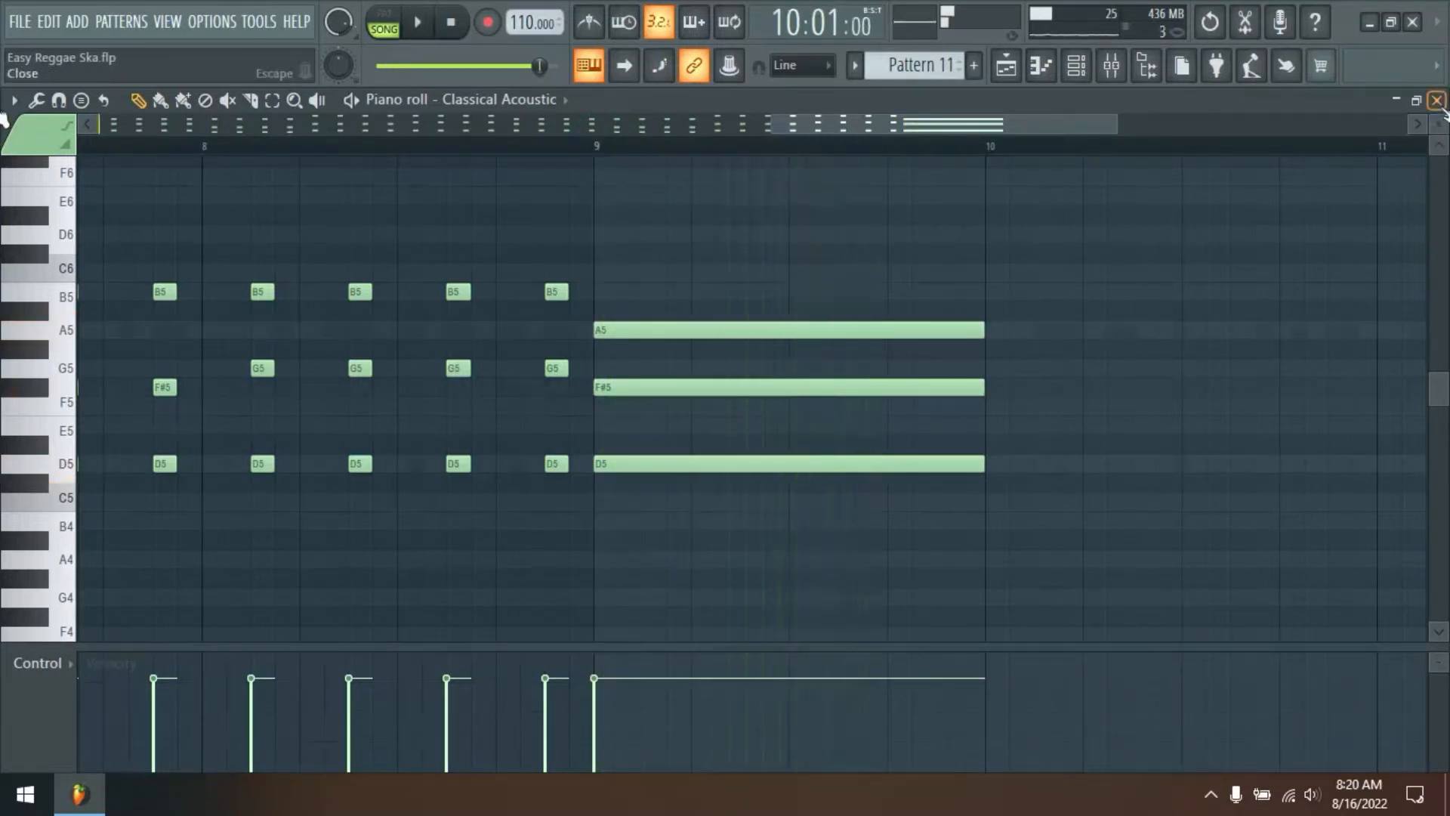
Close the guitar's piano roll, audition the Ibanez bass, and open the piano roll for the Ibanez channel
click(1437, 100)
key(F6)
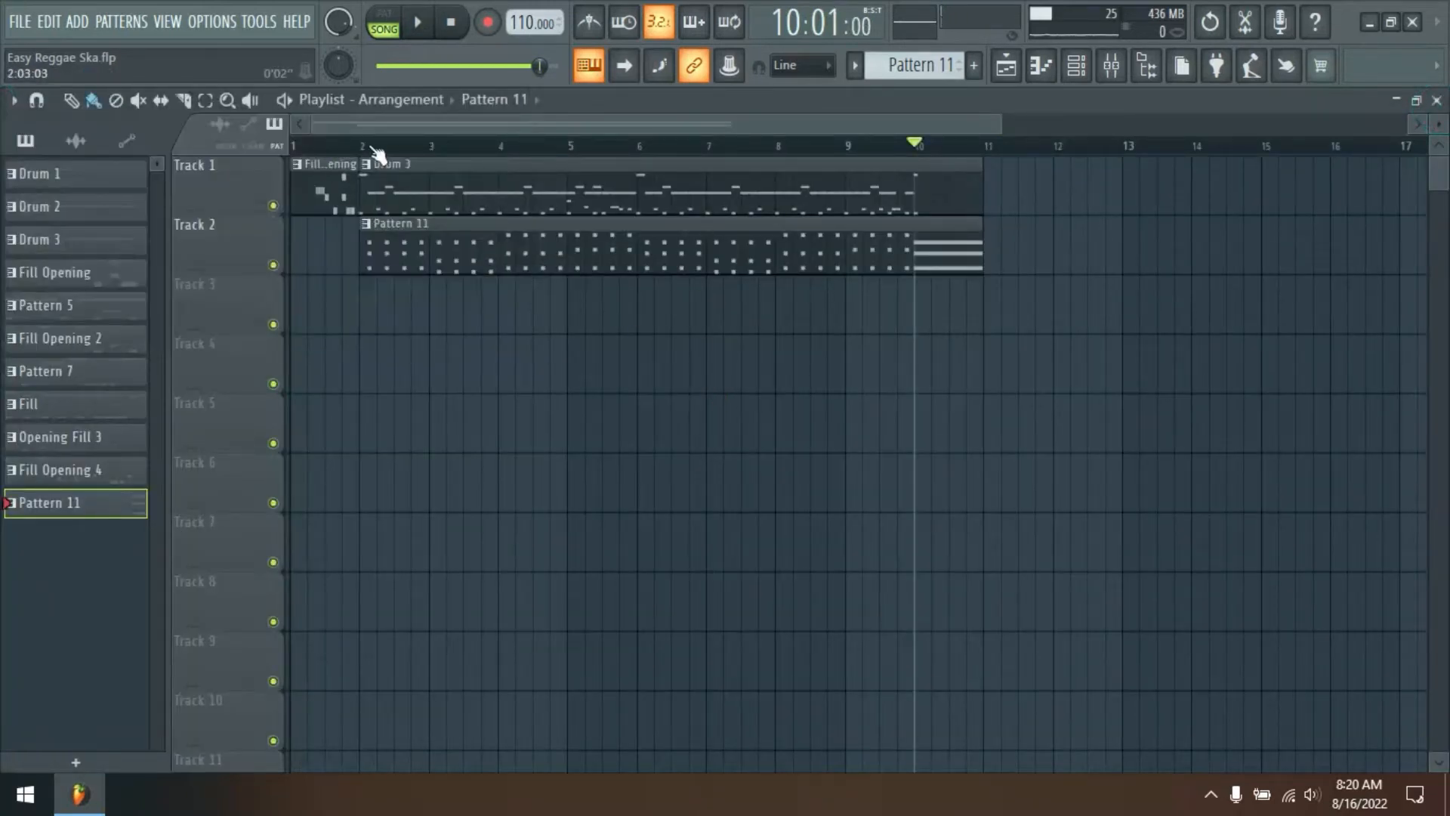
click(1078, 64)
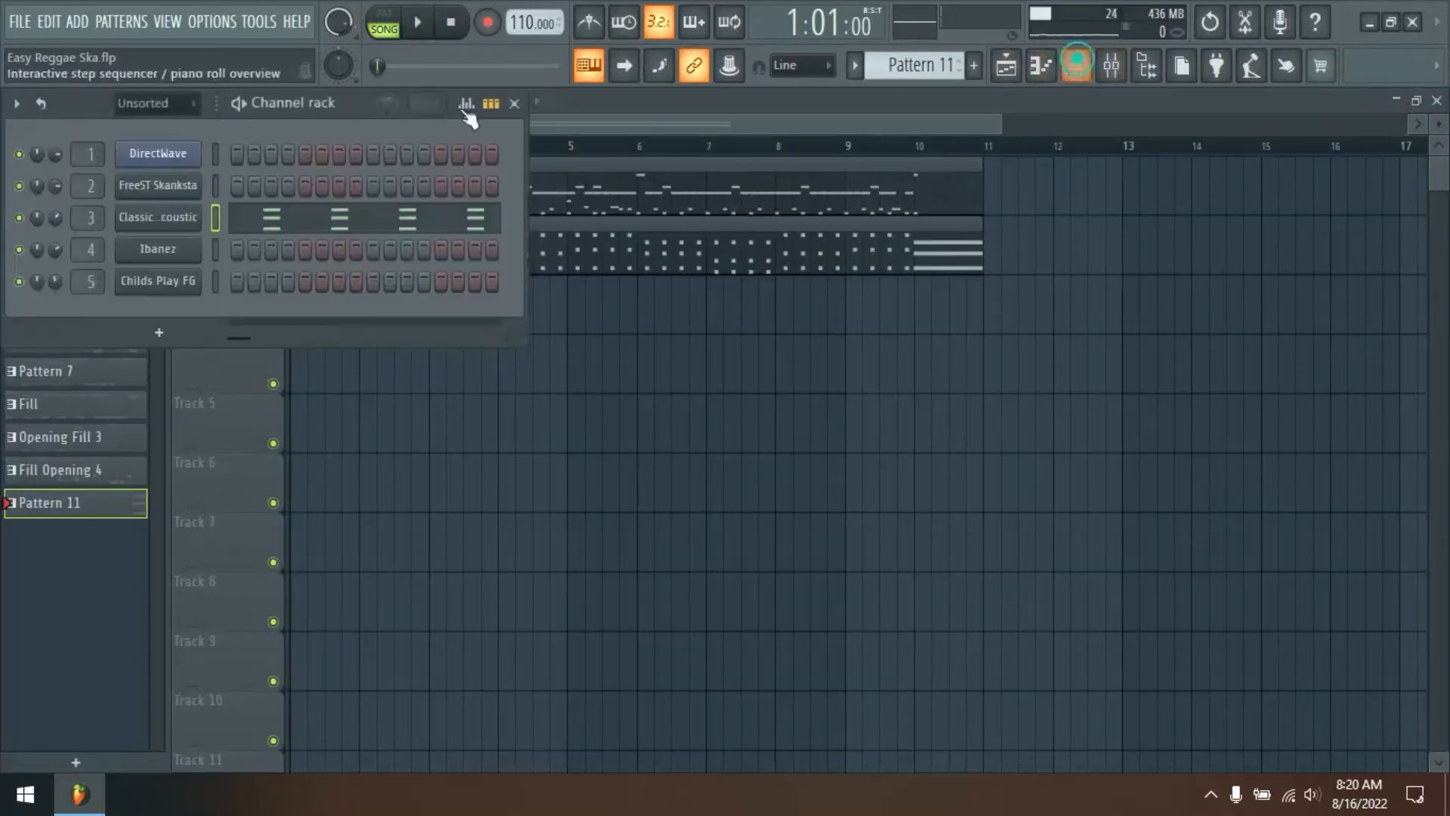
click(172, 248)
drag(647, 337, 711, 298)
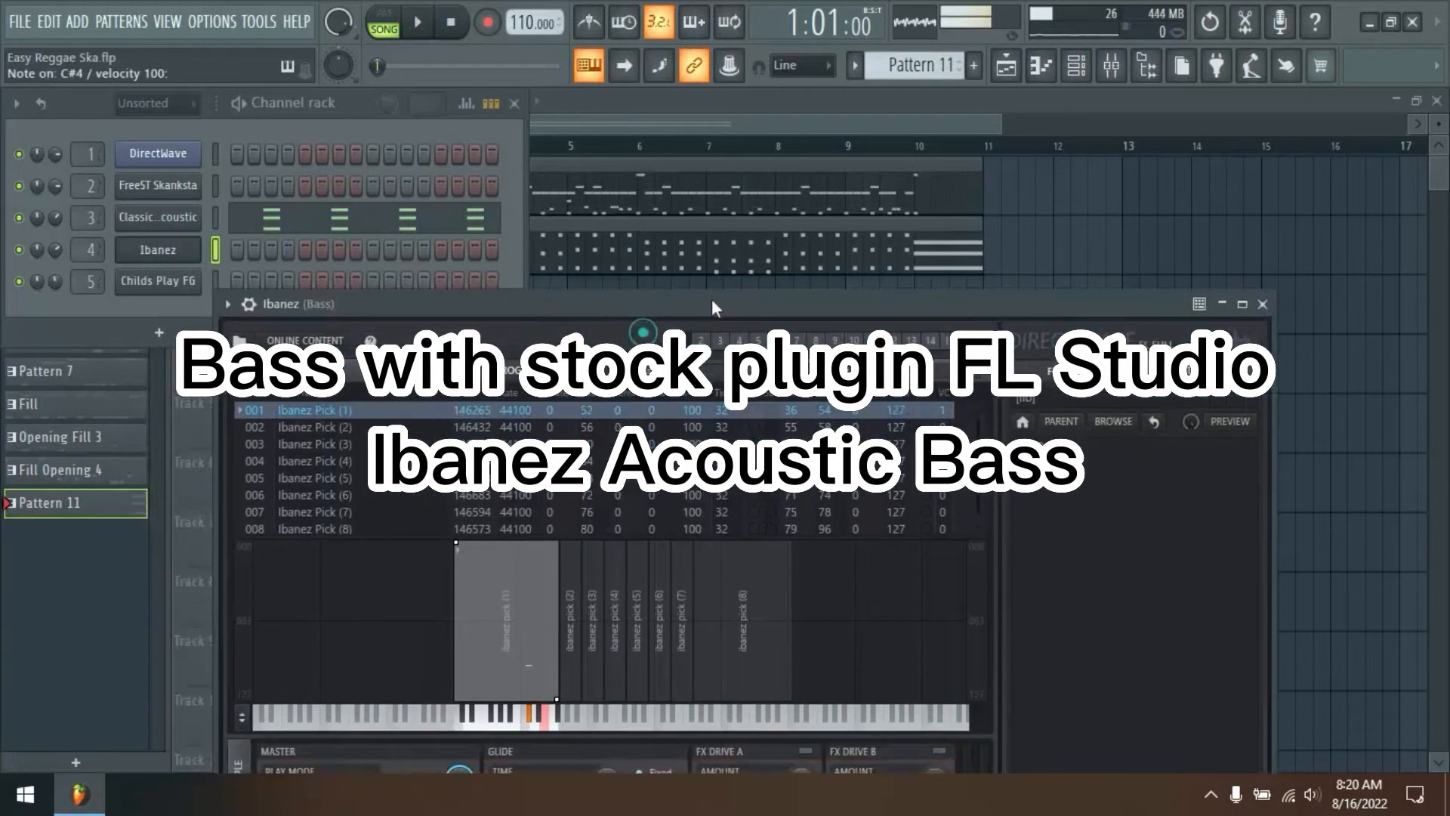
click(1263, 305)
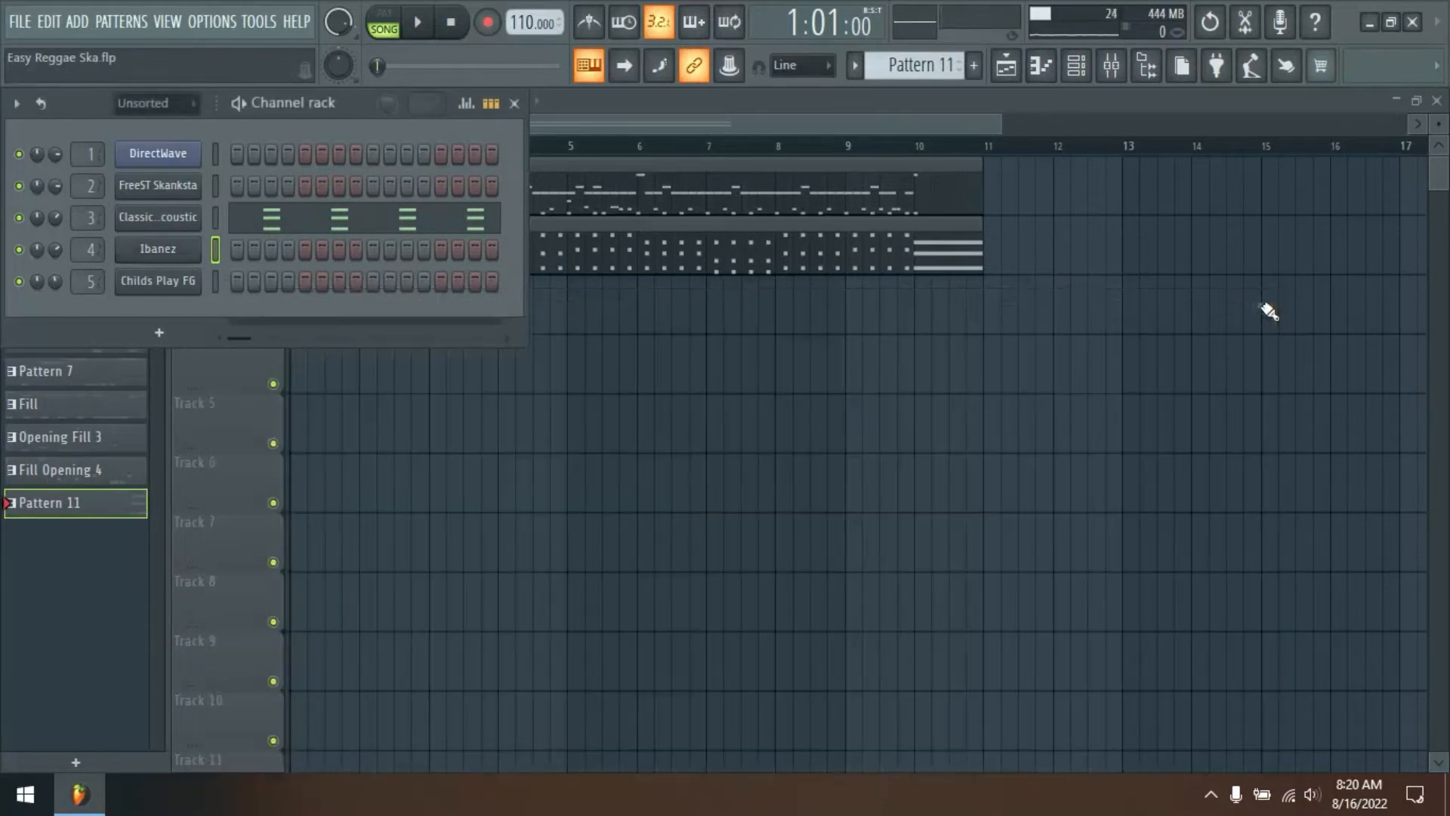
right_click(195, 257)
click(227, 247)
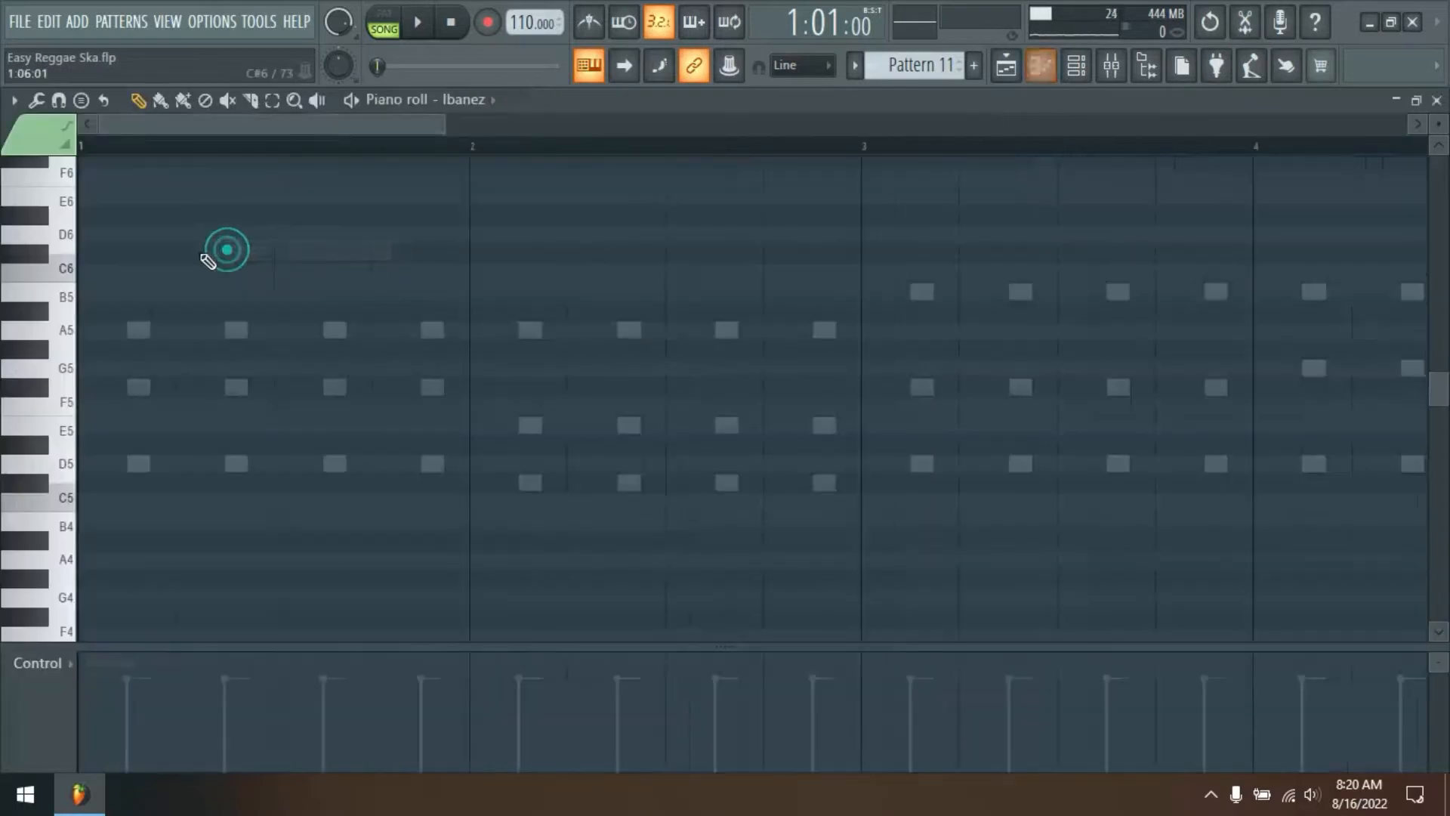
Draw a six-step D5 bass note at the start of bar 1, followed directly by an eight-step A5 note, and play them back
click(79, 465)
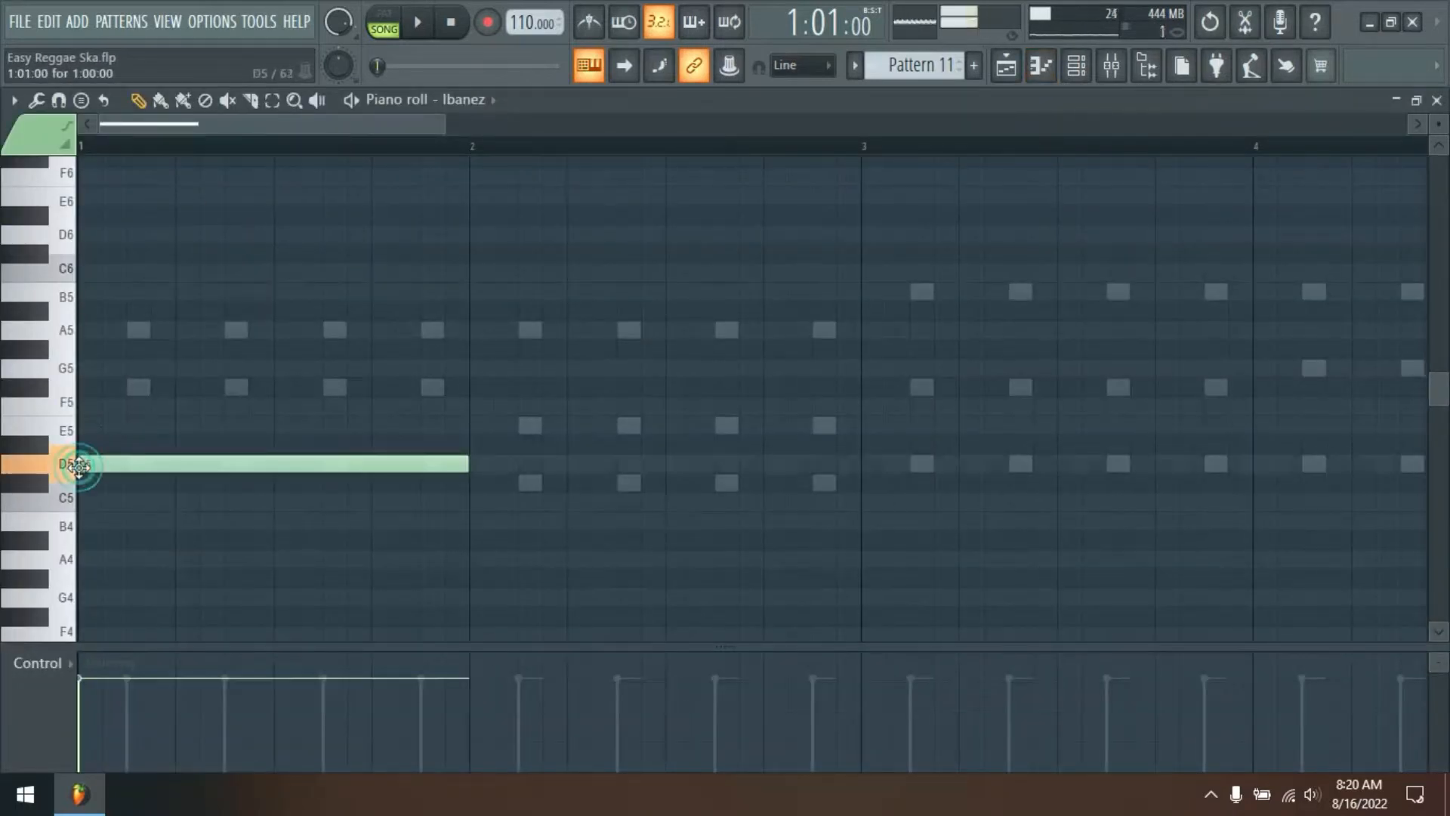
drag(463, 464, 164, 464)
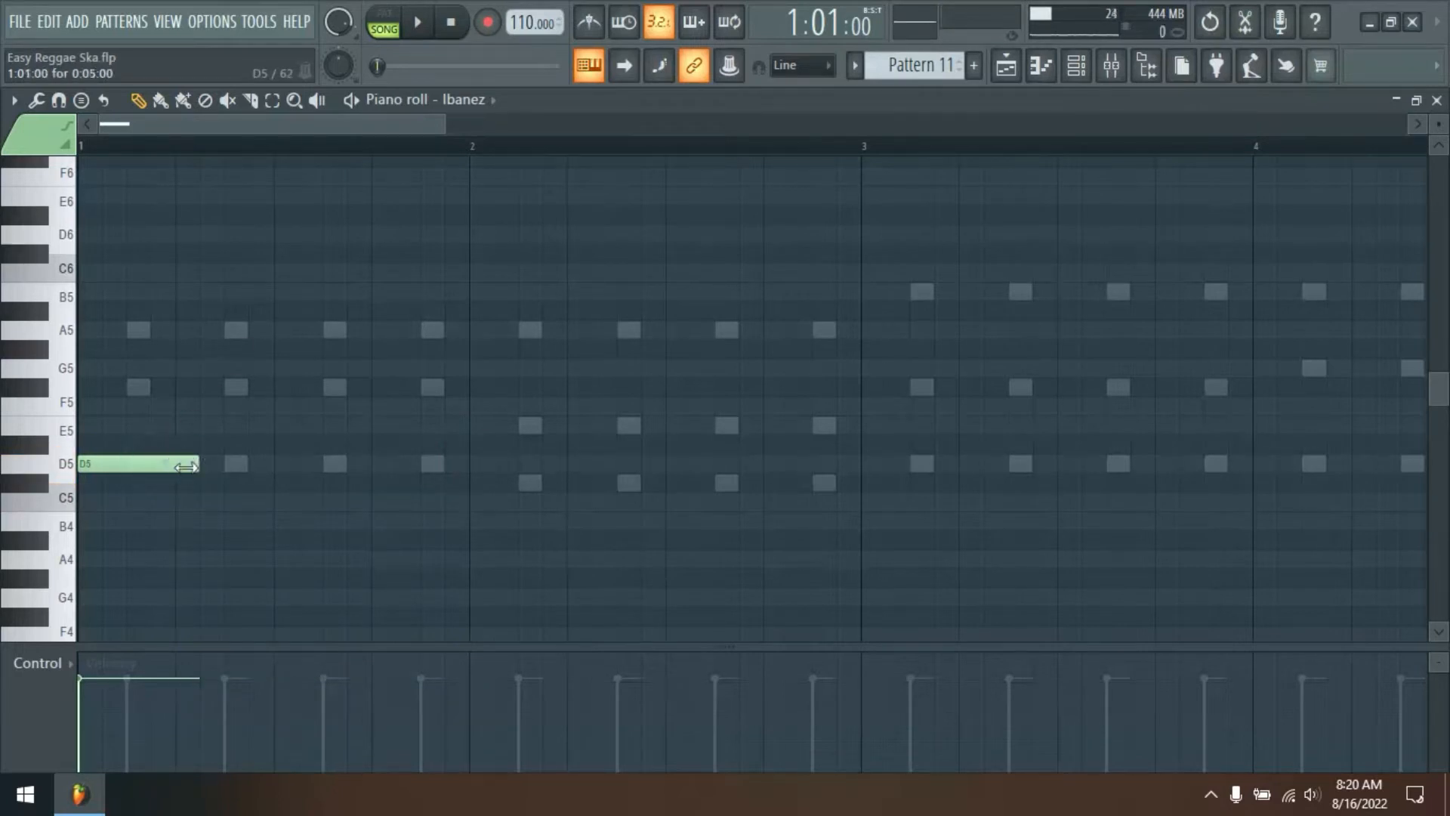
drag(270, 333, 221, 331)
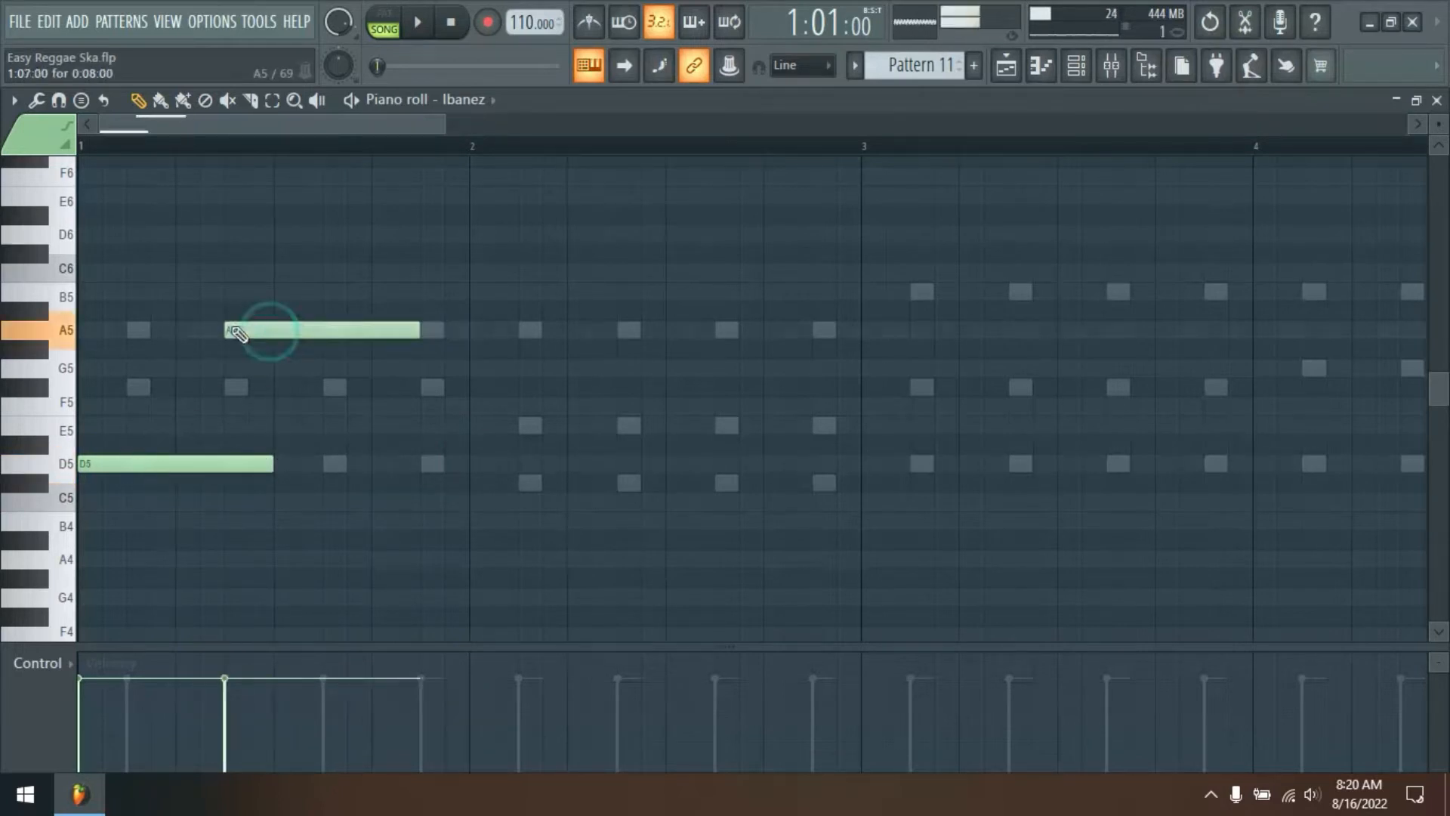
key(space)
drag(259, 465, 224, 464)
key(space)
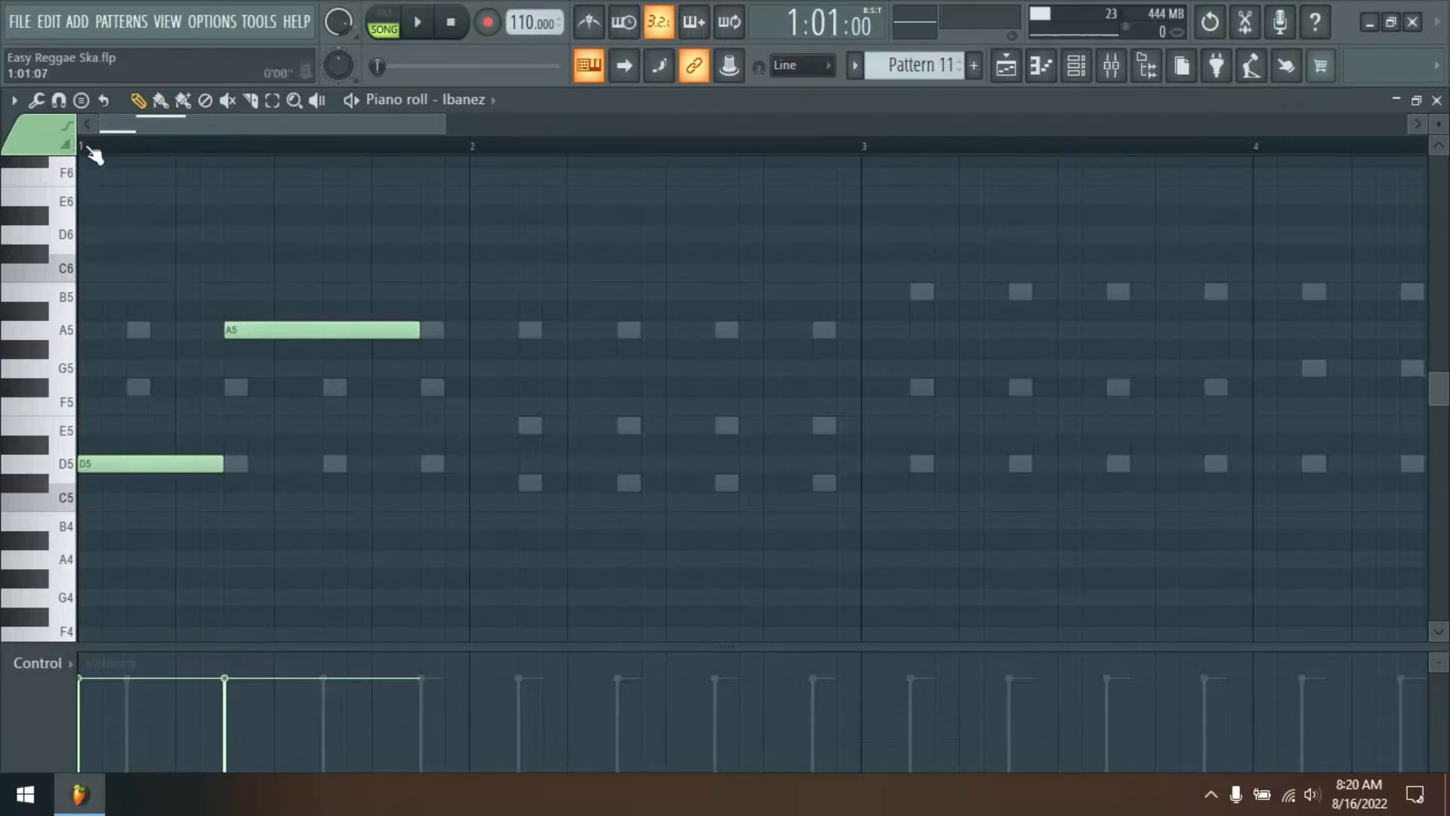
key(space)
key(space)
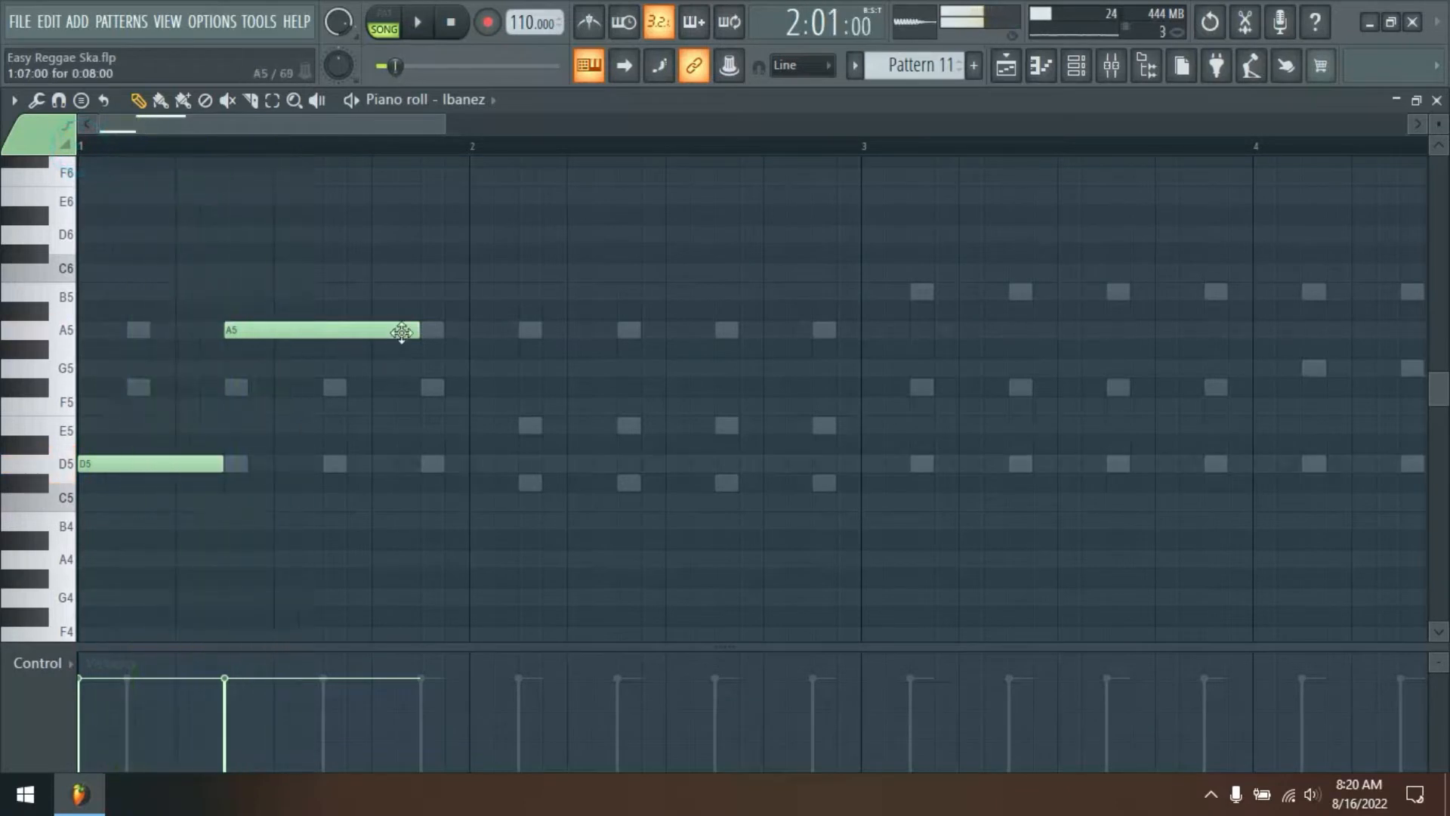
Add a second A5 in bar 1, shortened to two steps, and fill the rest of the bar with an F#5 note
click(342, 333)
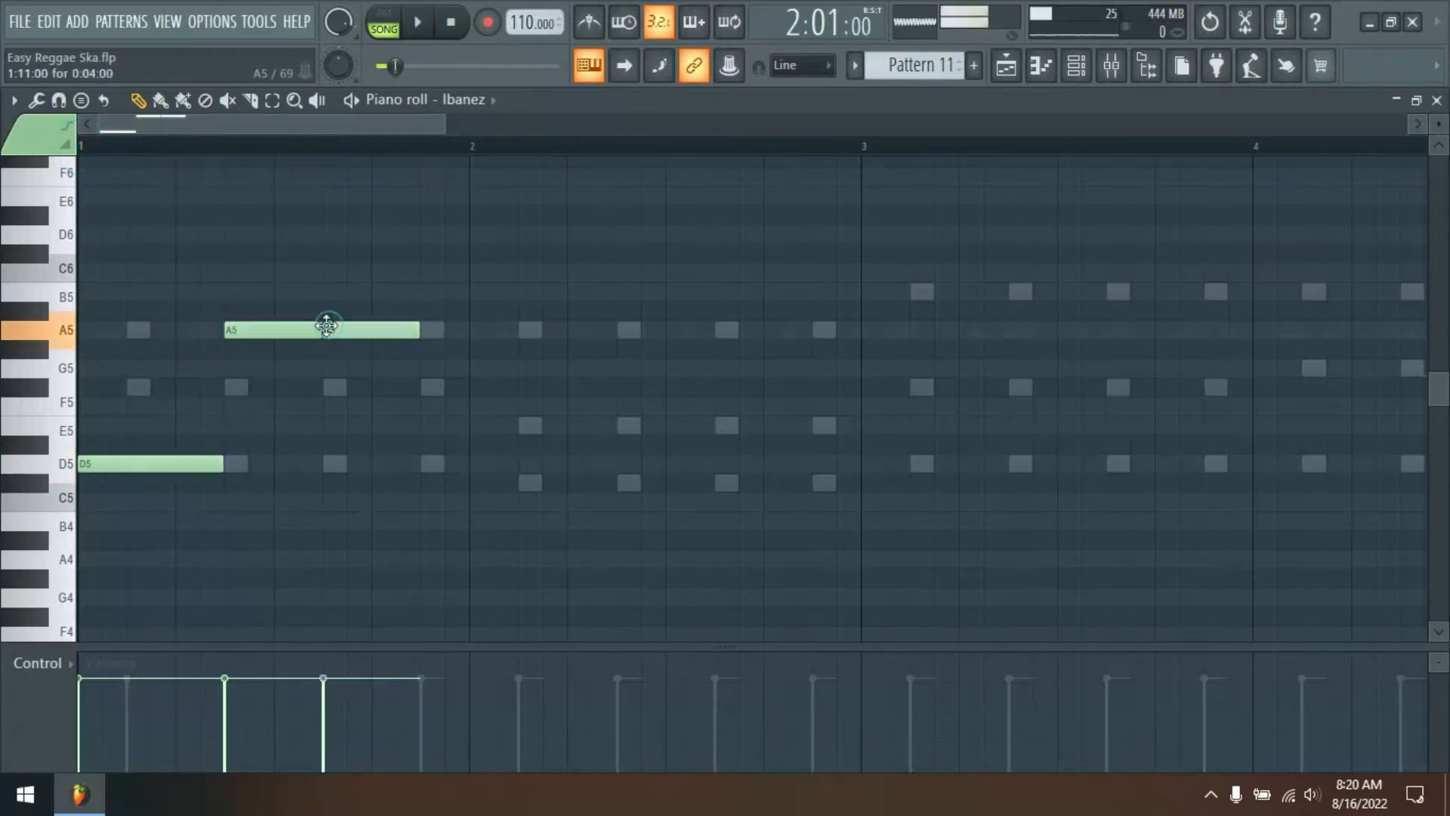
key(space)
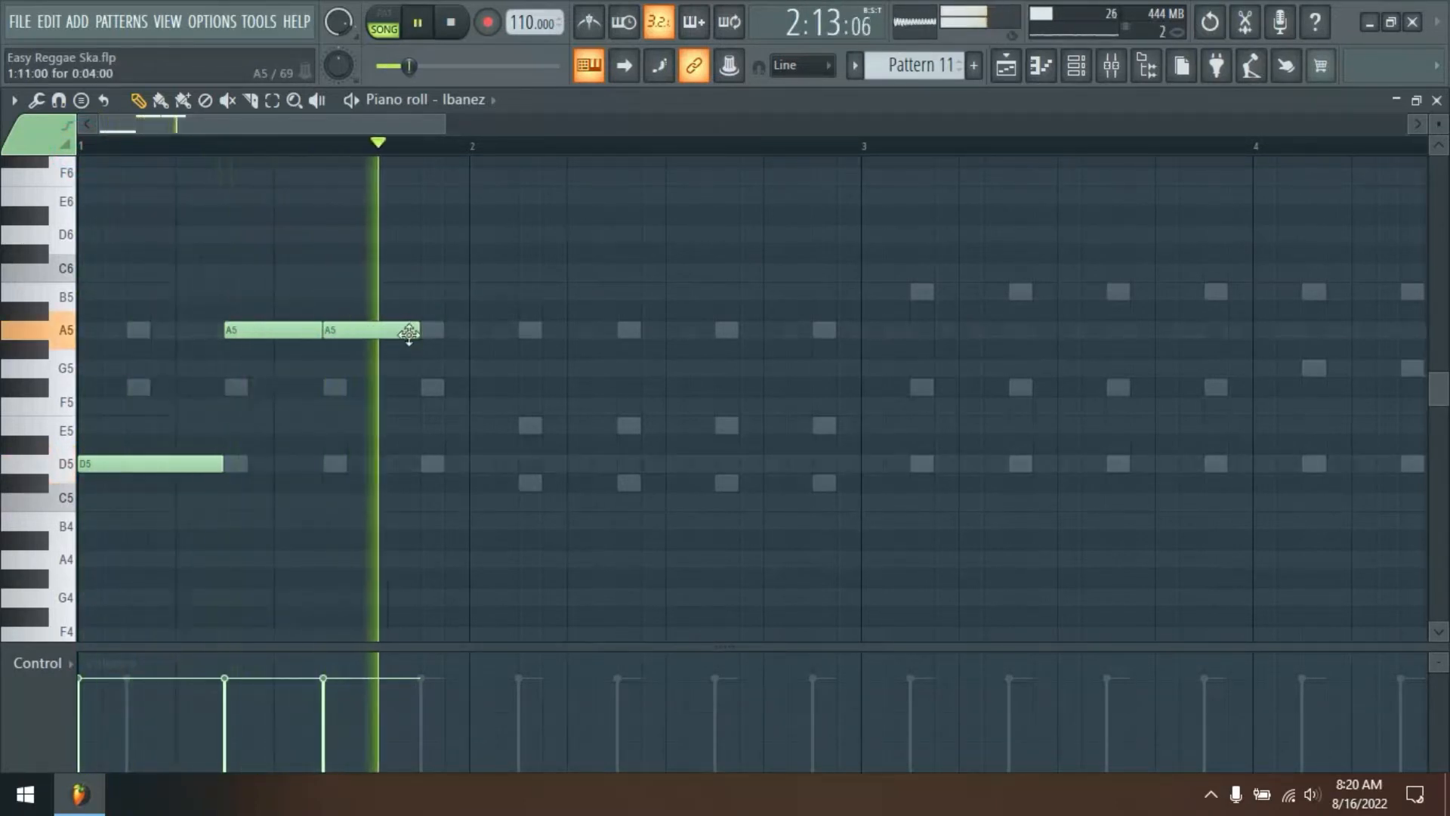
key(space)
drag(417, 330, 389, 329)
click(371, 380)
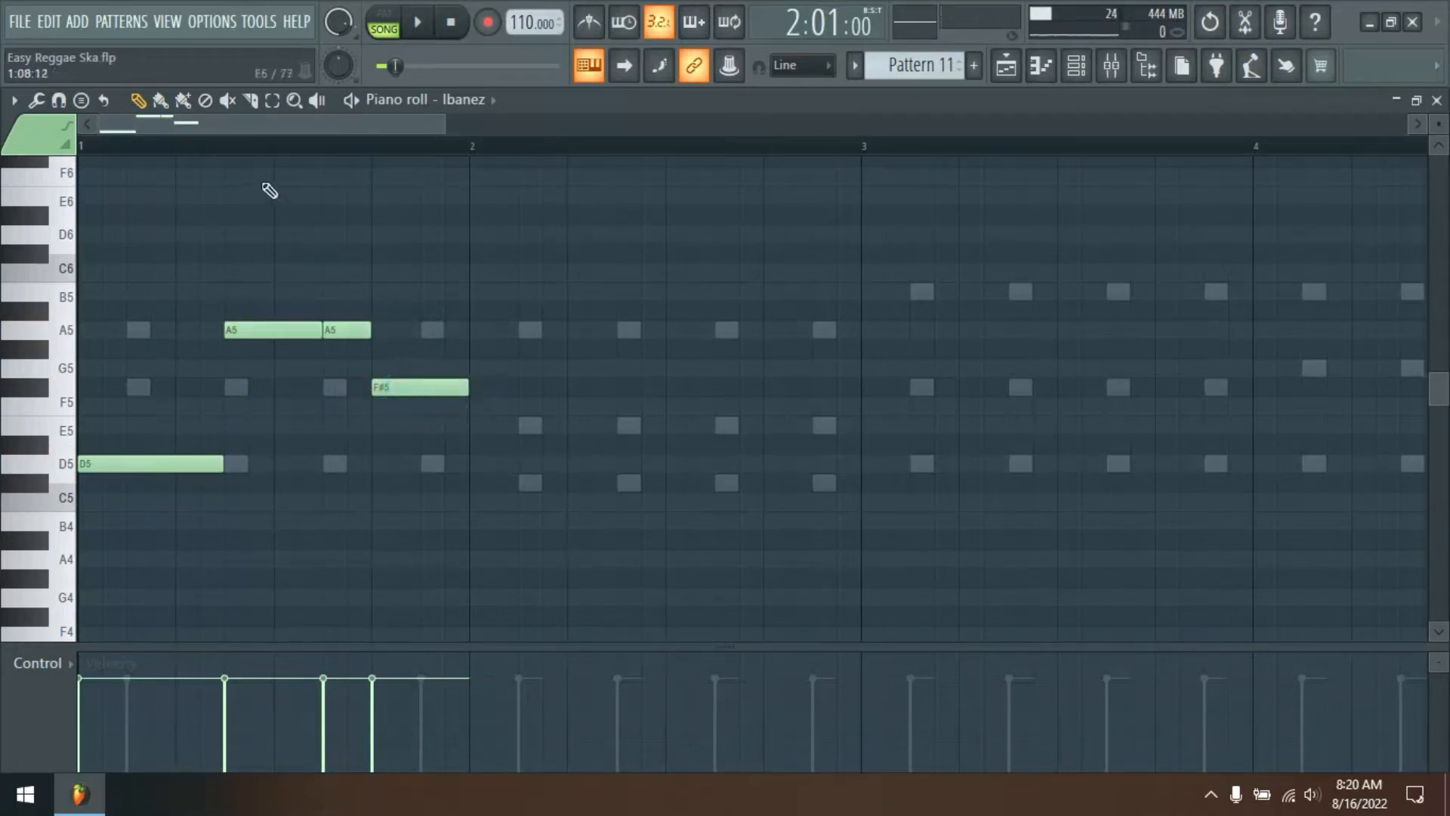
Copy the bass figure to bar 2 starting on A4 and bar 3 starting on B4, setting bar 3's last note to D5
scroll(255, 146, down, 3)
drag(458, 245, 355, 565)
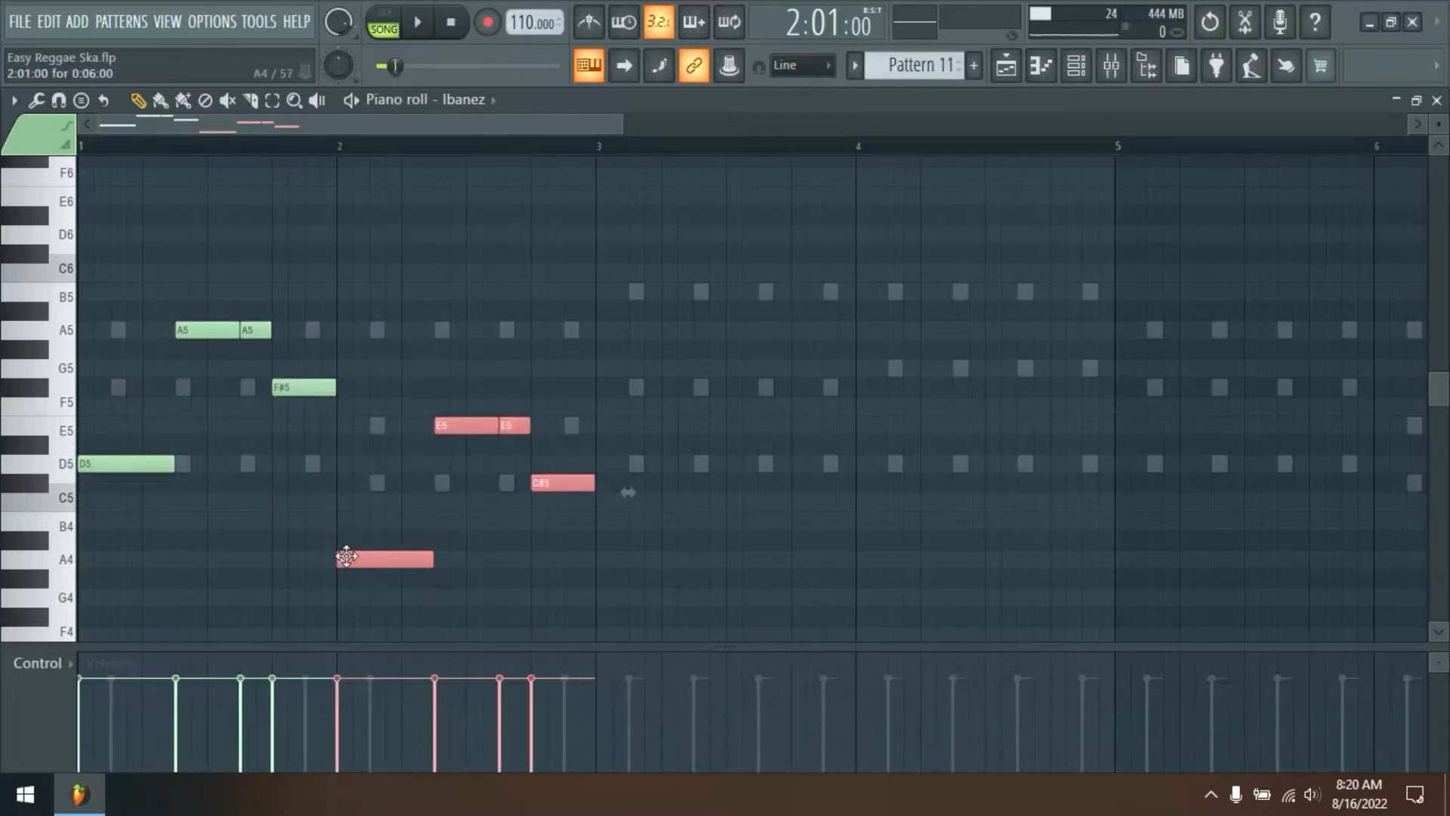
drag(348, 557, 614, 512)
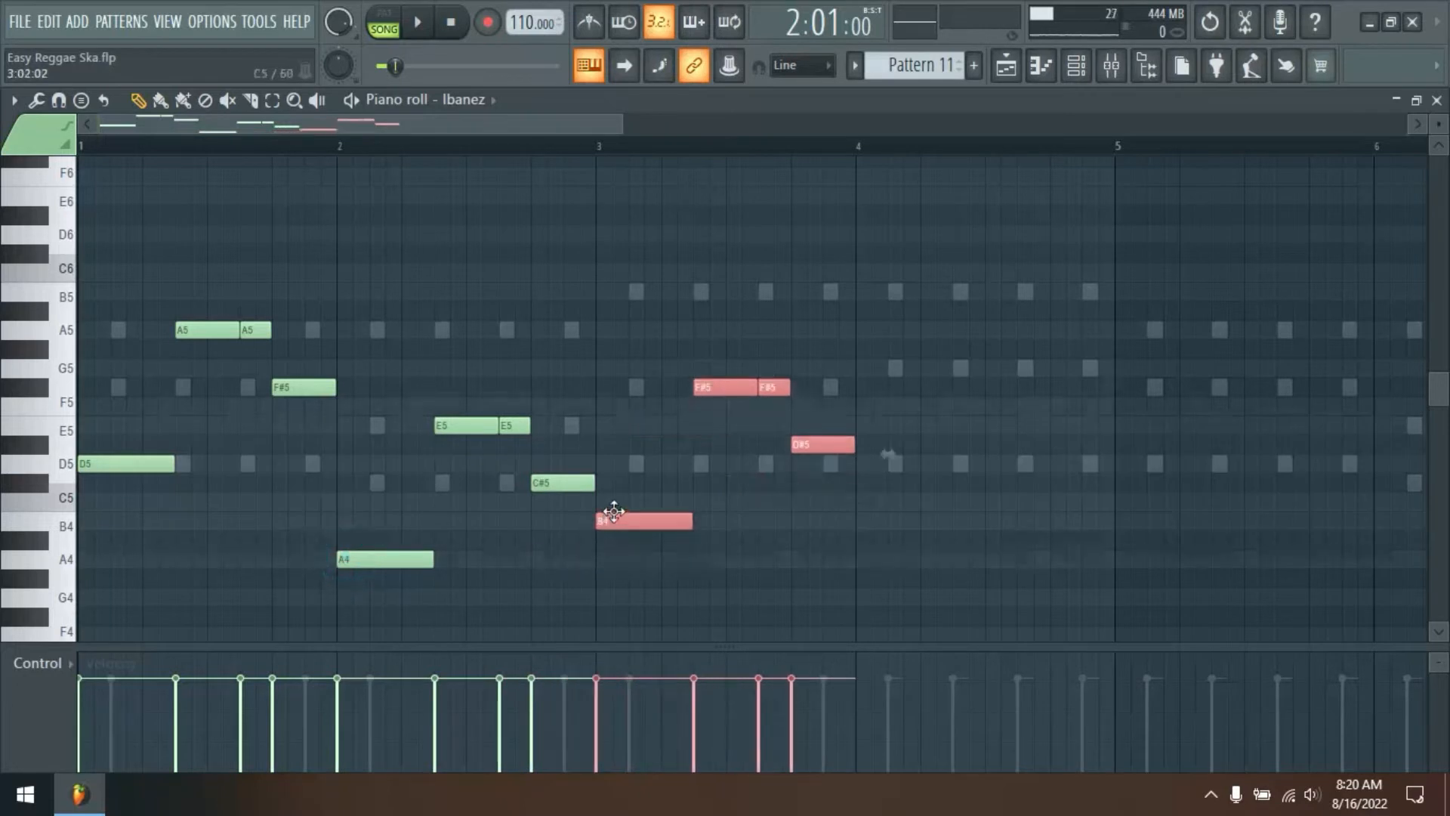
click(771, 507)
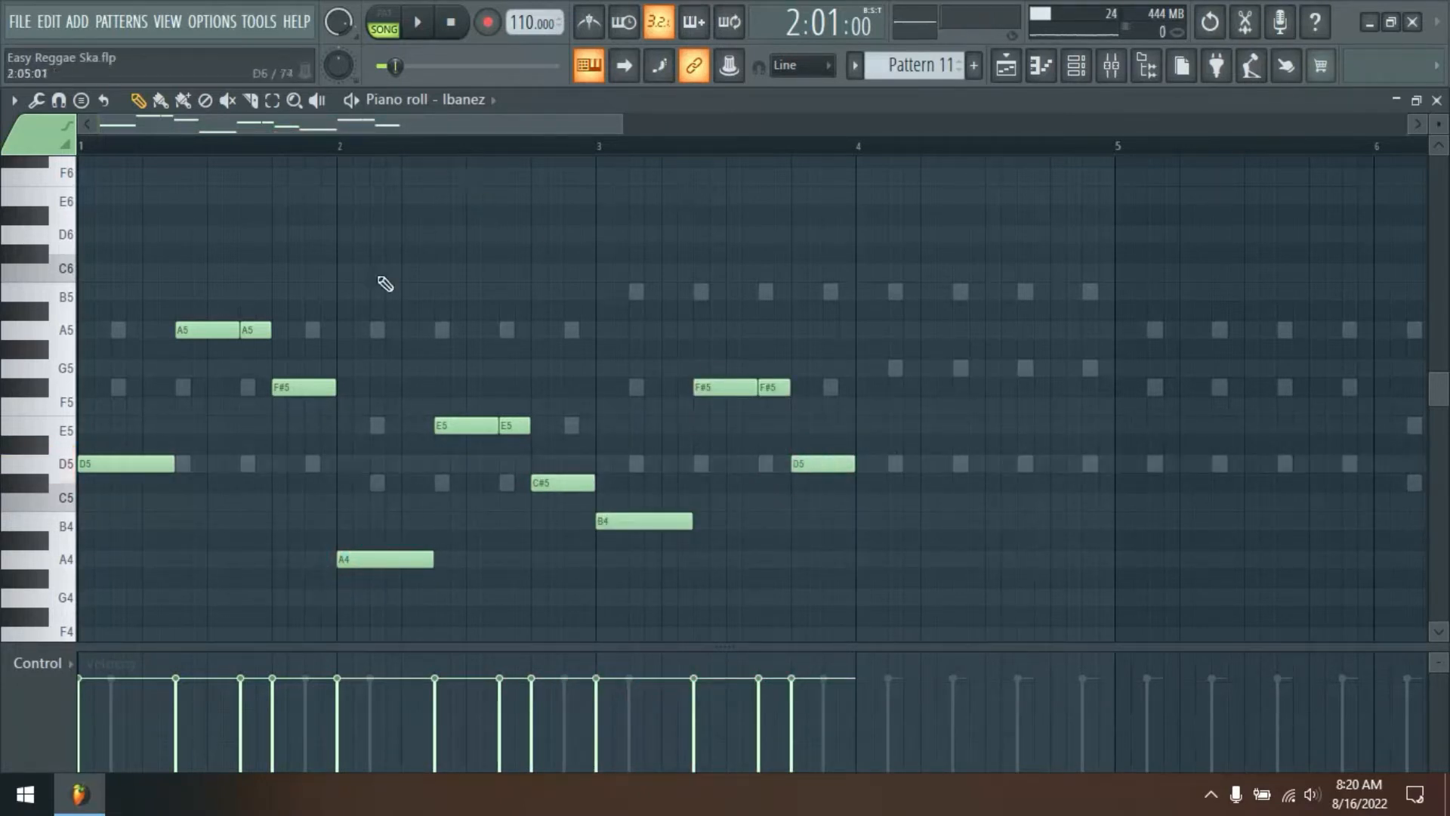
Copy the bar 2 bass figure to bar 4 starting on G4 and play back the bass line
drag(391, 466, 551, 624)
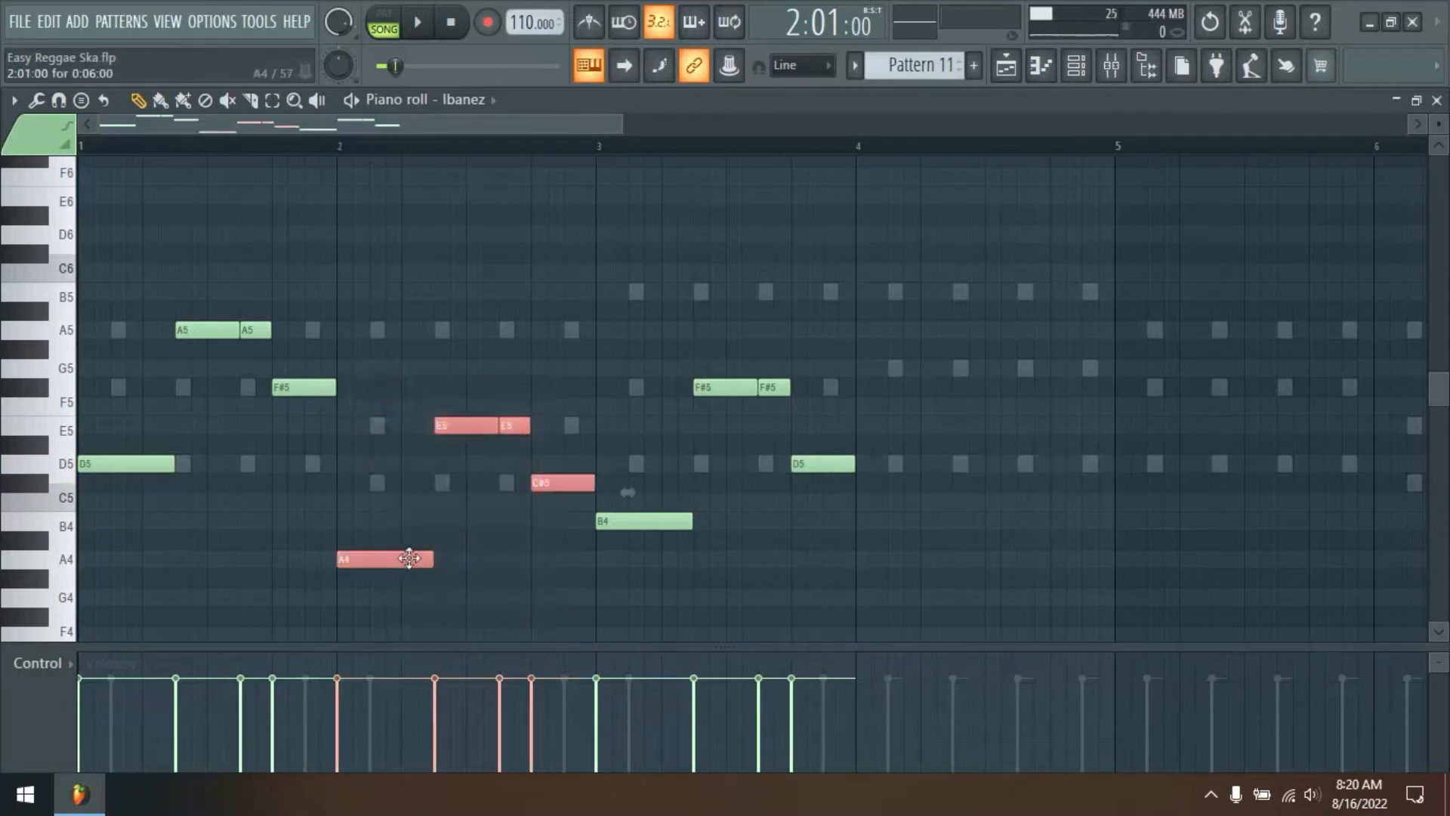
drag(391, 558, 933, 607)
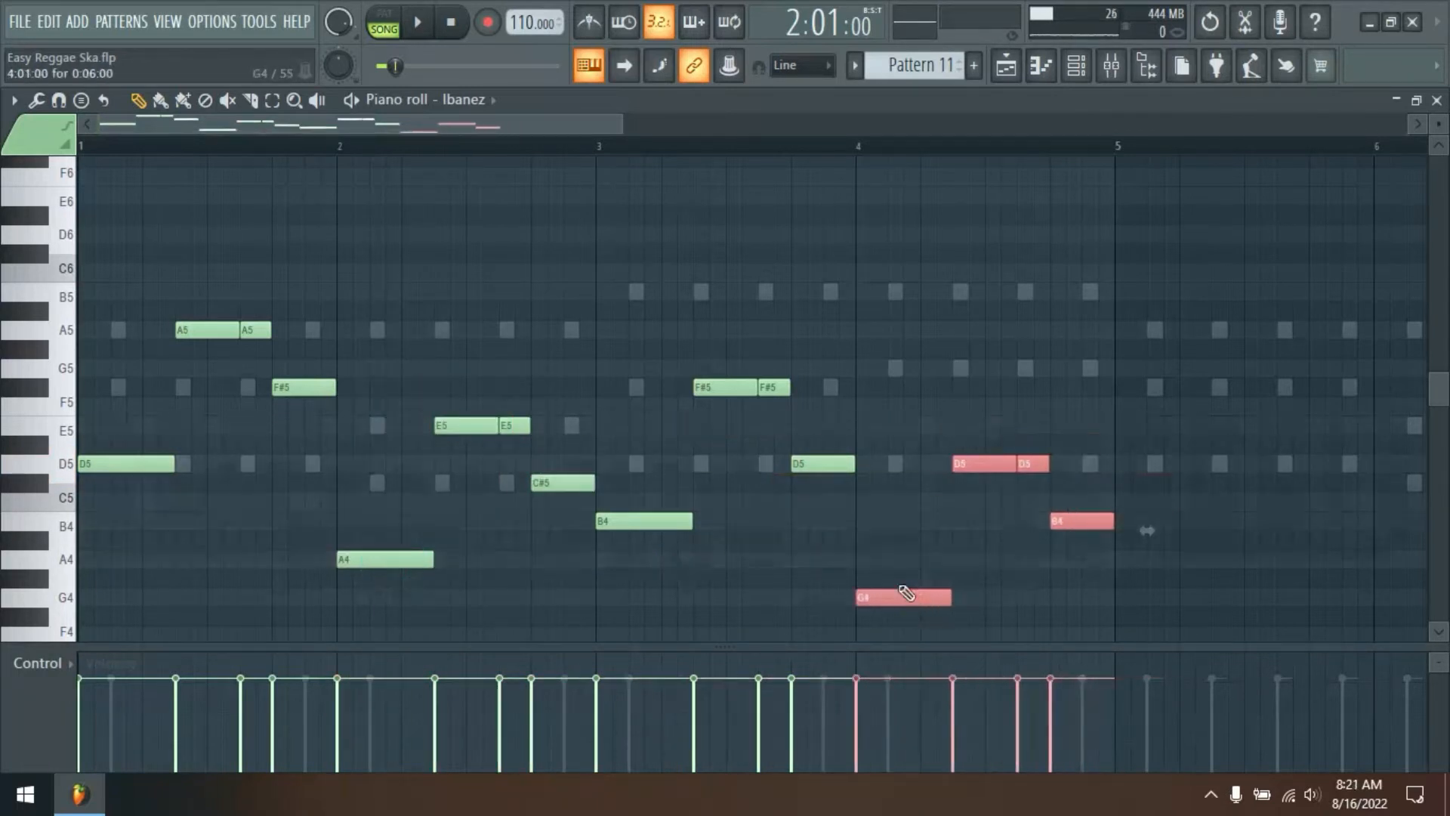
key(space)
ctrl+click(639, 320)
scroll(453, 154, down, 2)
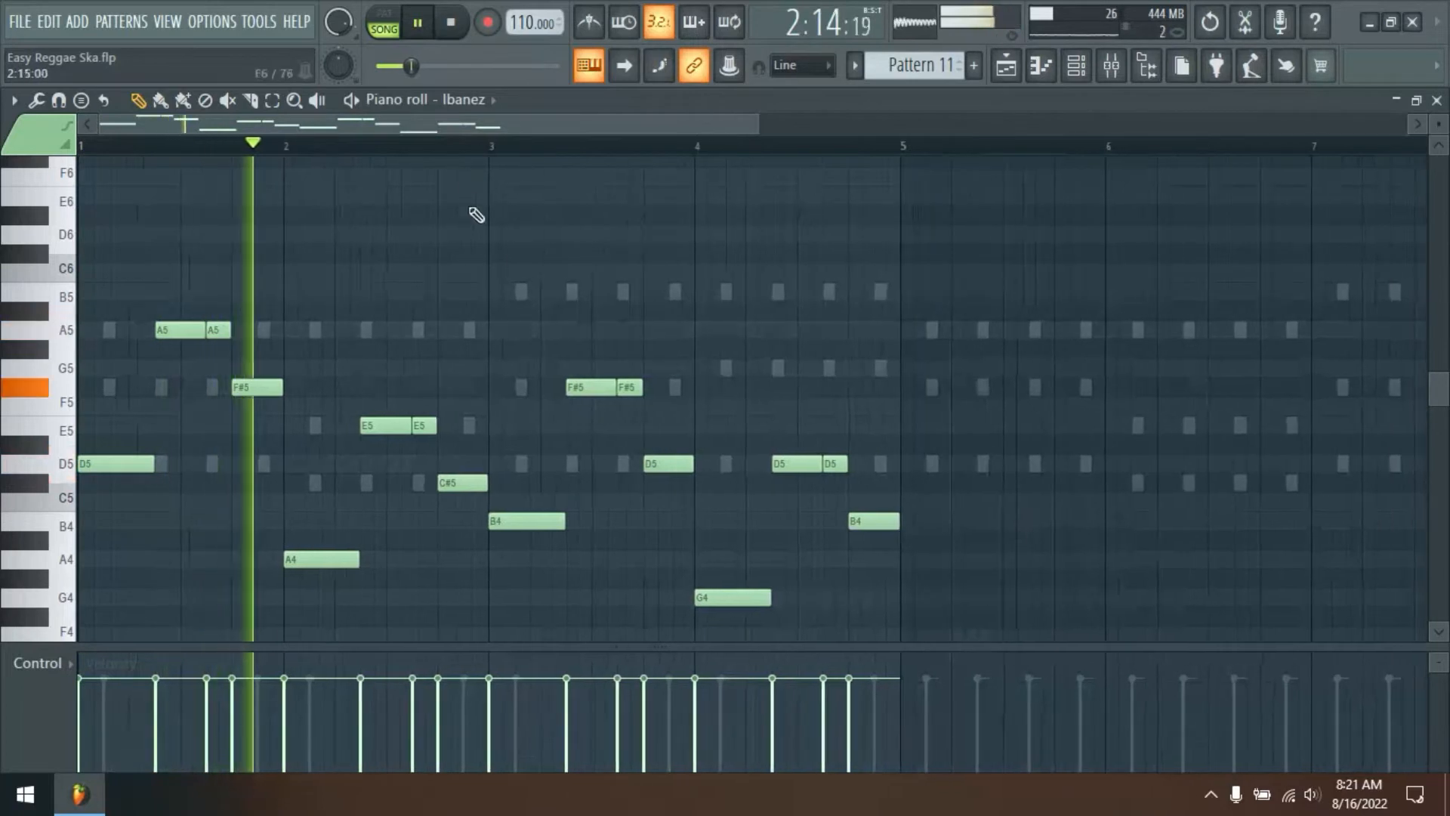
Move the last note of bar 2 up to F#5 and play the bass line back from bar 2
scroll(444, 152, down, 1)
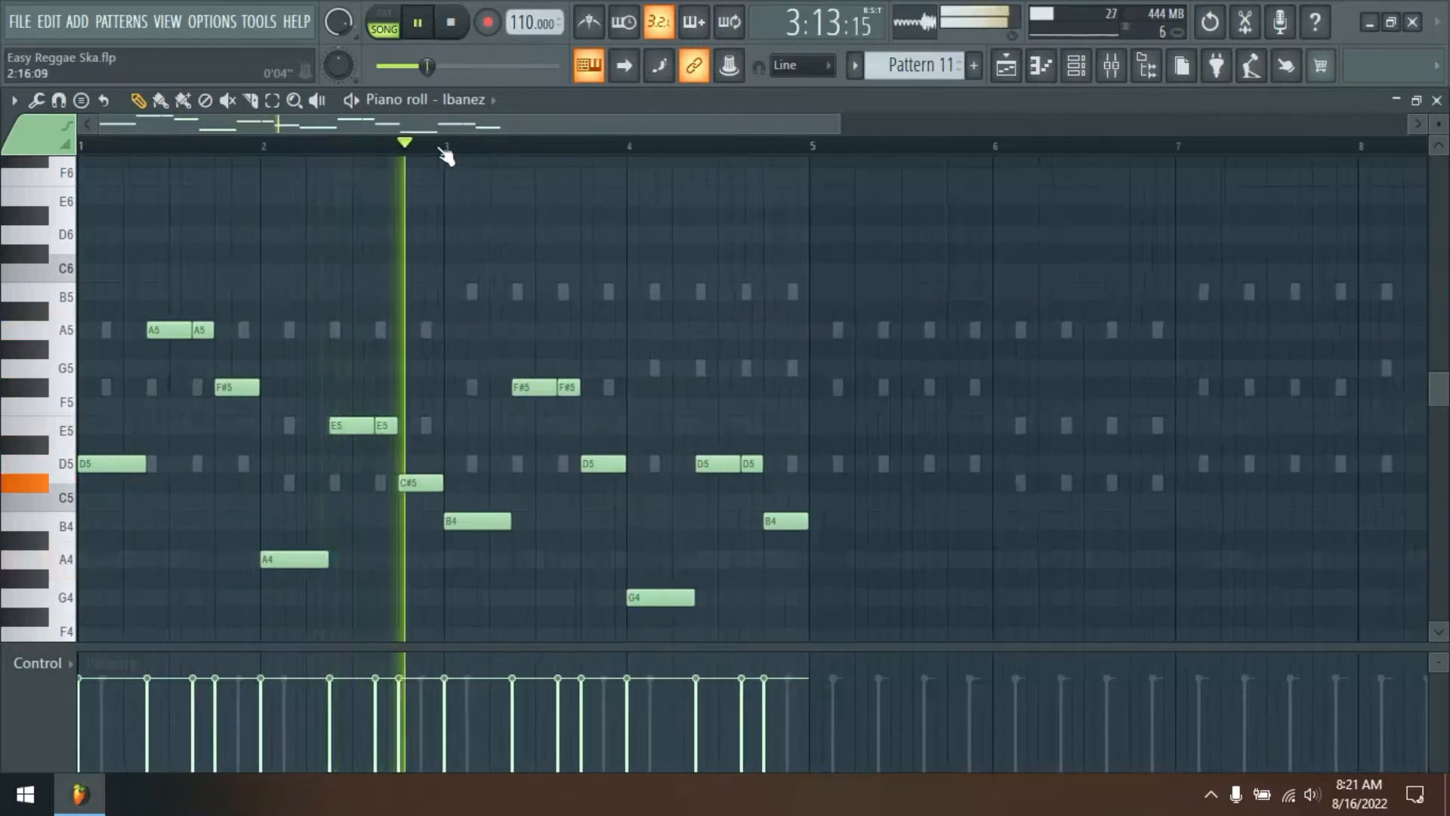
key(space)
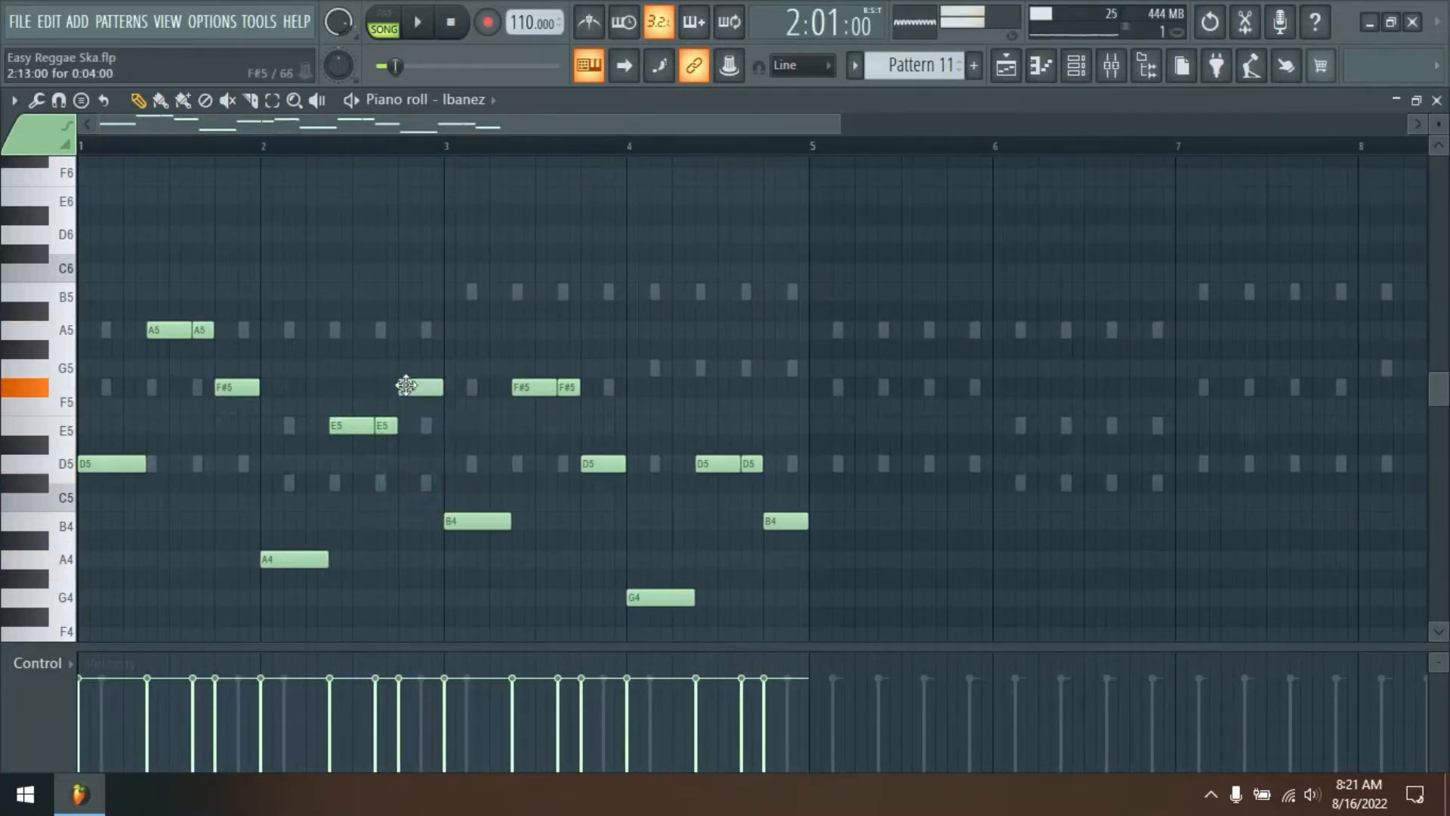
click(265, 148)
key(space)
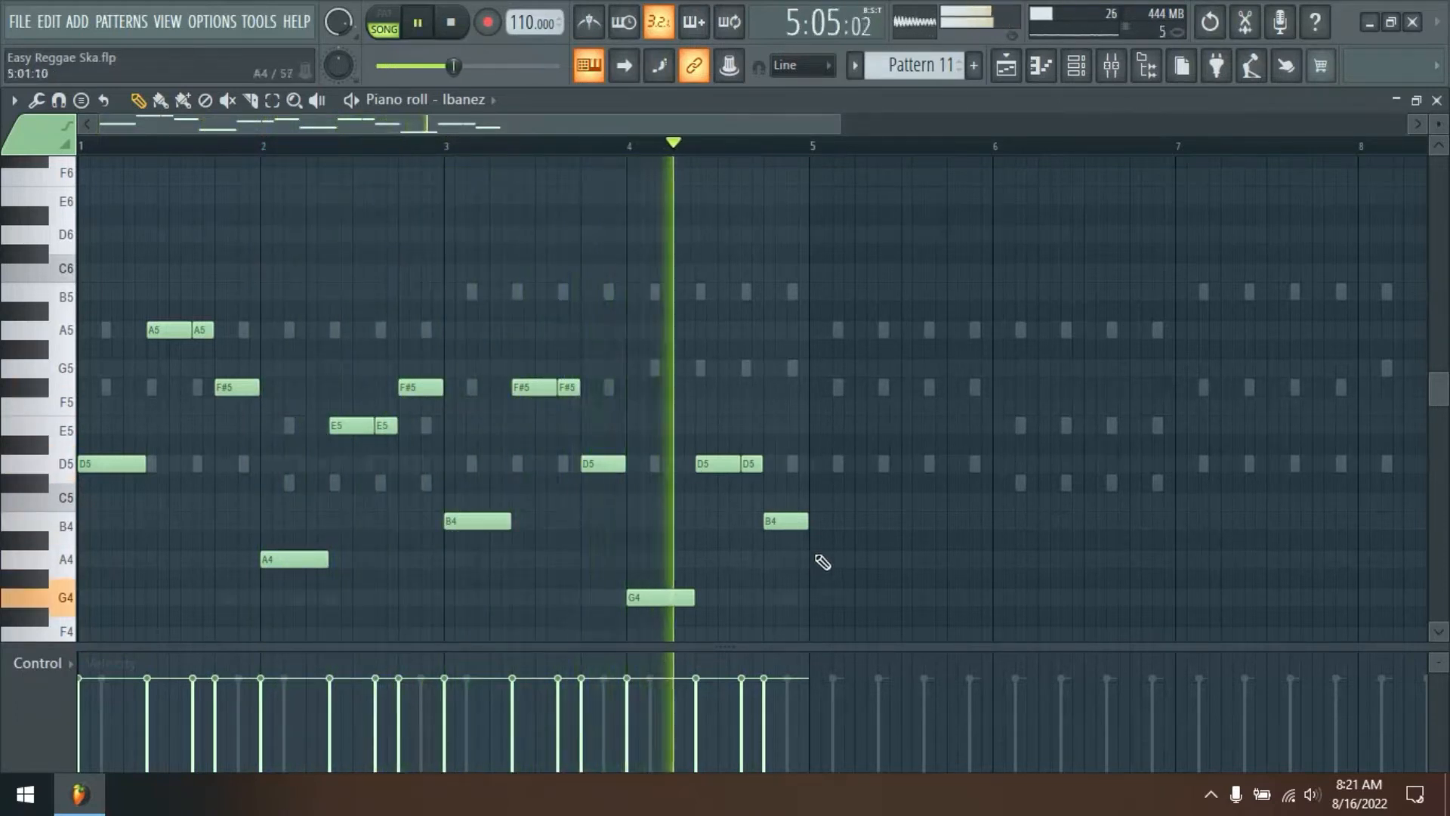
key(space)
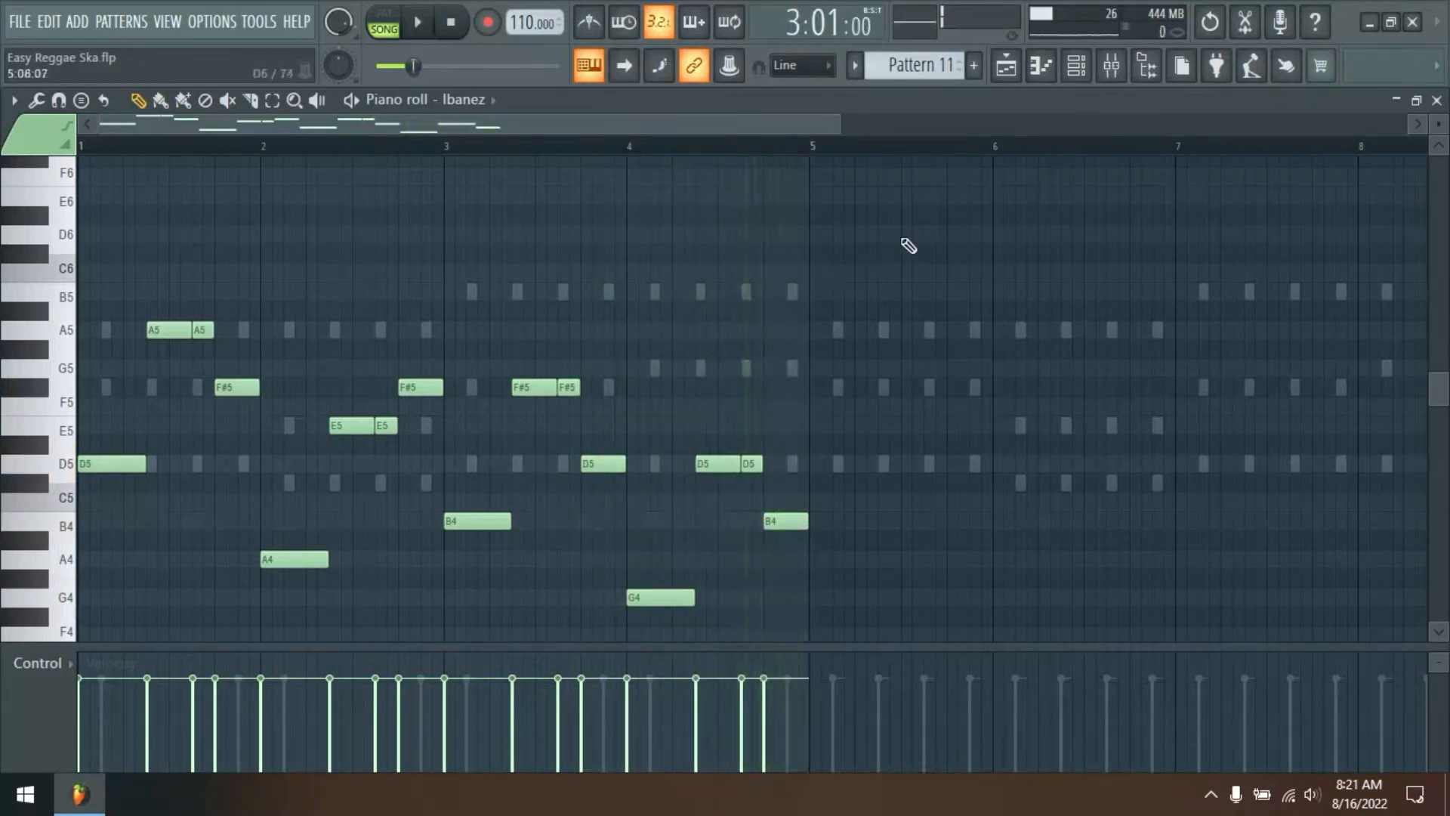
Copy the four-bar bass line to bars 5 to 8 and fill bar 9 with a single bar-long D5 note
drag(932, 242, 46, 555)
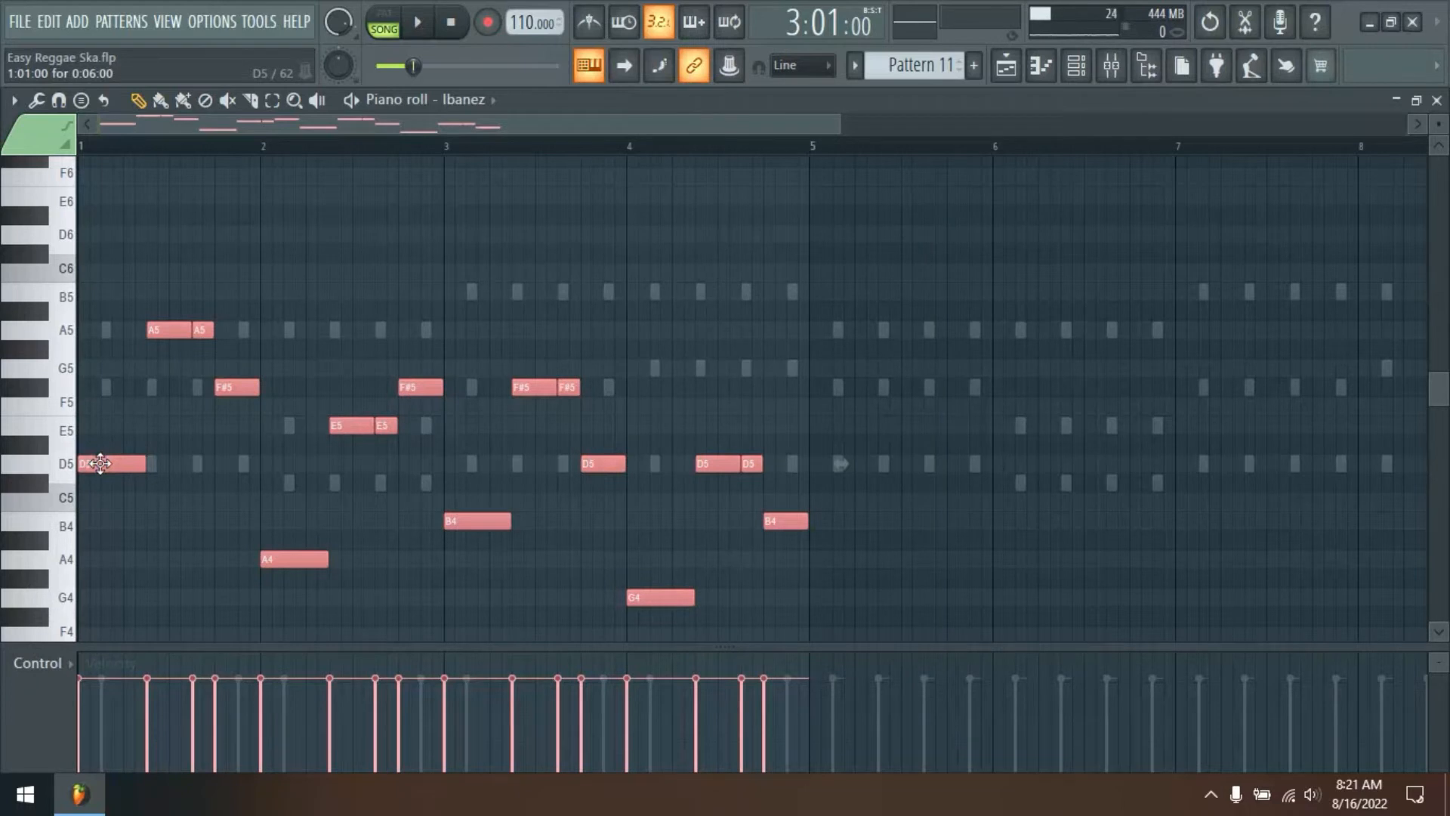
drag(100, 463, 829, 474)
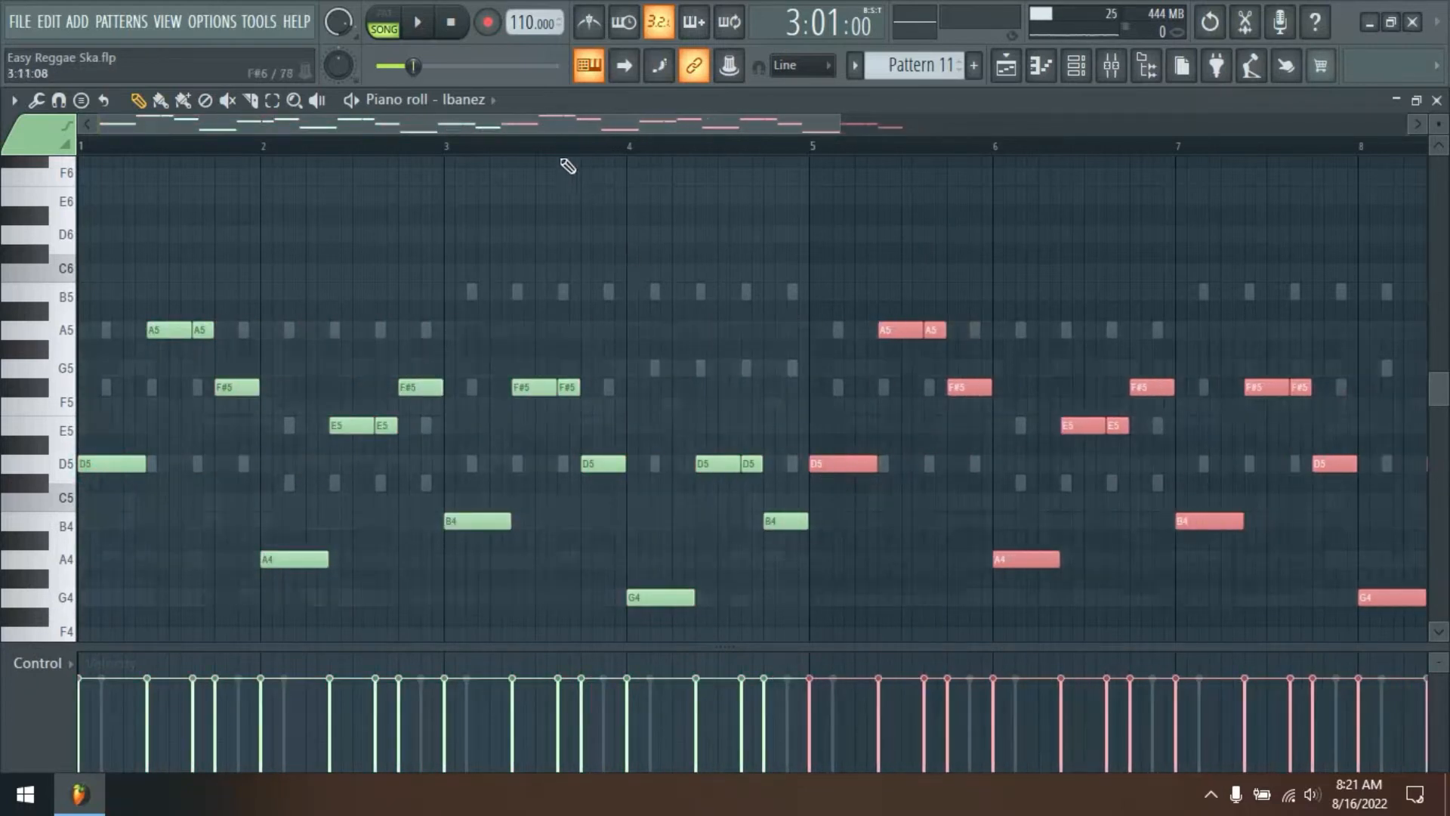
scroll(556, 145, down, 2)
scroll(1088, 151, up, 3)
key(ctrl+d)
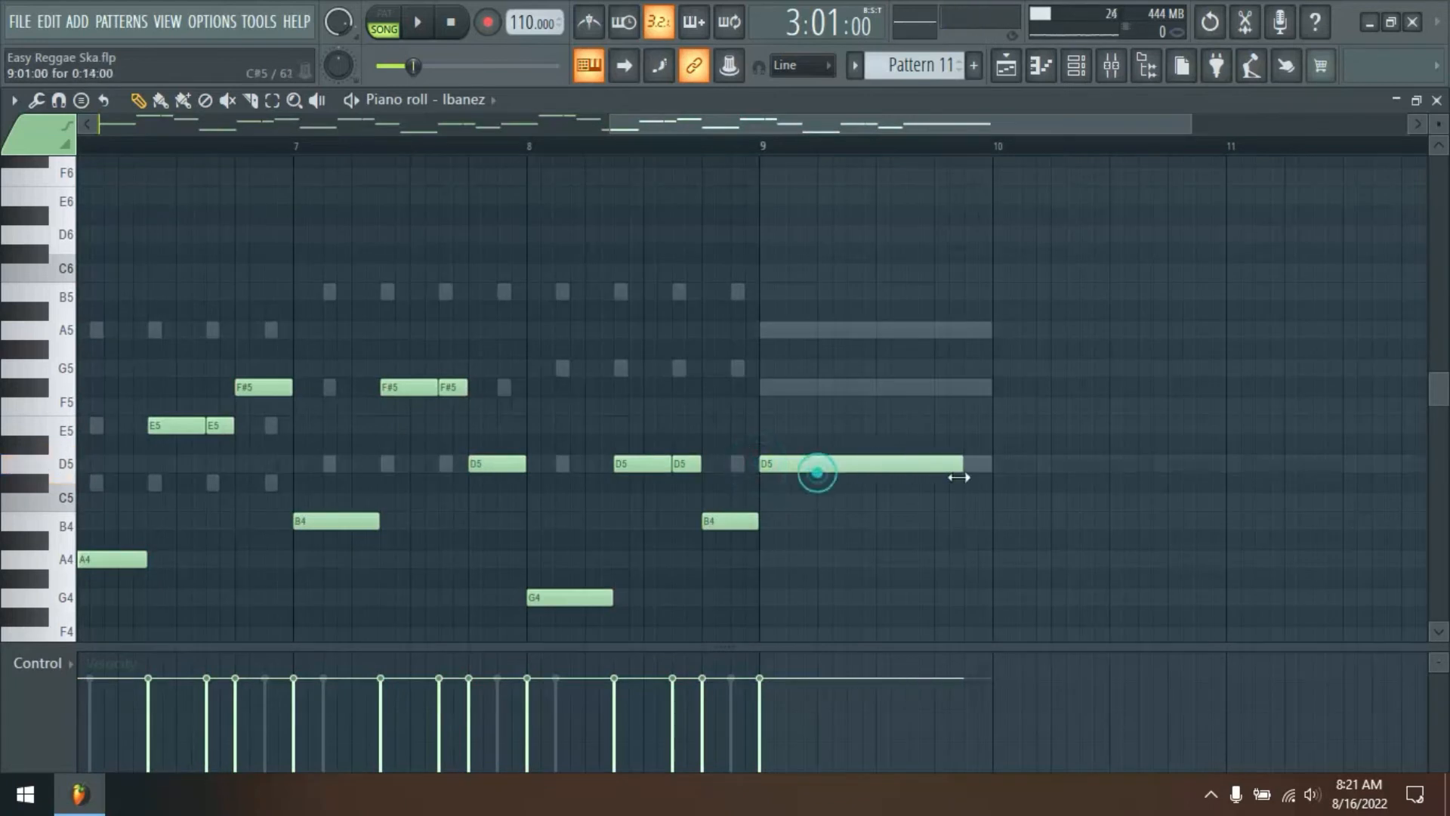
drag(982, 483, 1010, 491)
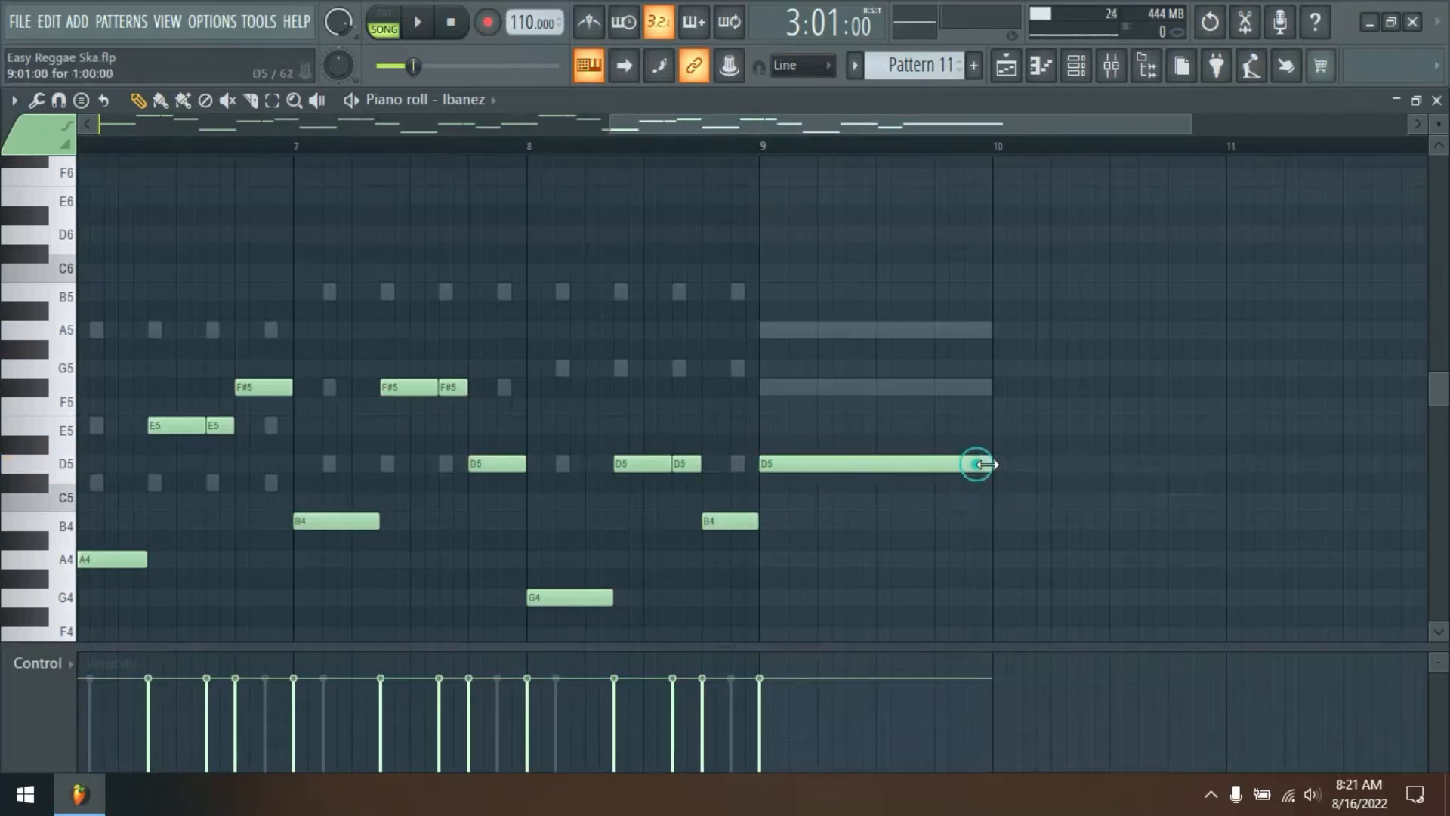
Play back the whole Ibanez bass line from bar 1, and close its piano roll
scroll(1005, 158, down, 4)
key(space)
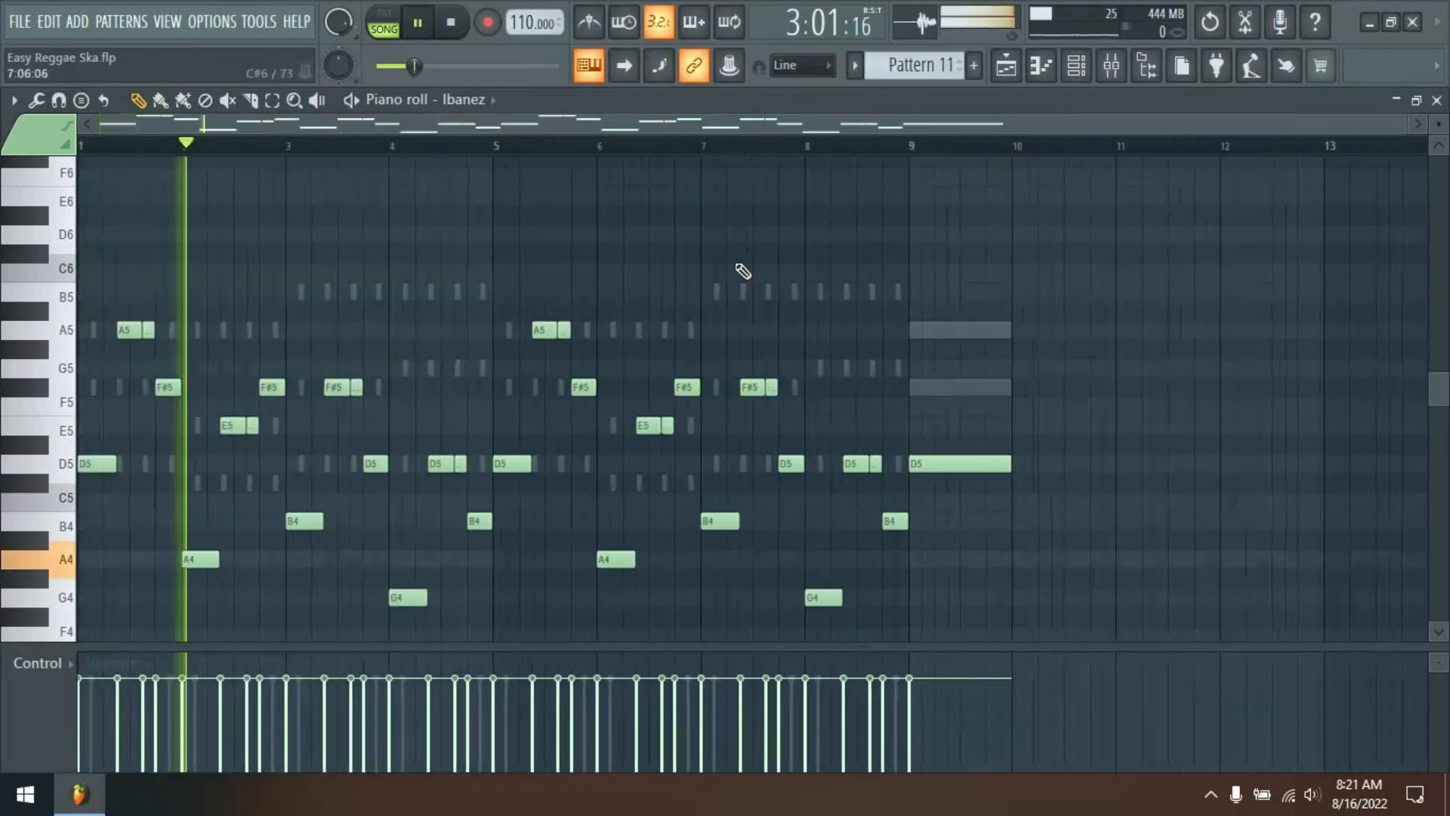
key(space)
click(81, 146)
key(space)
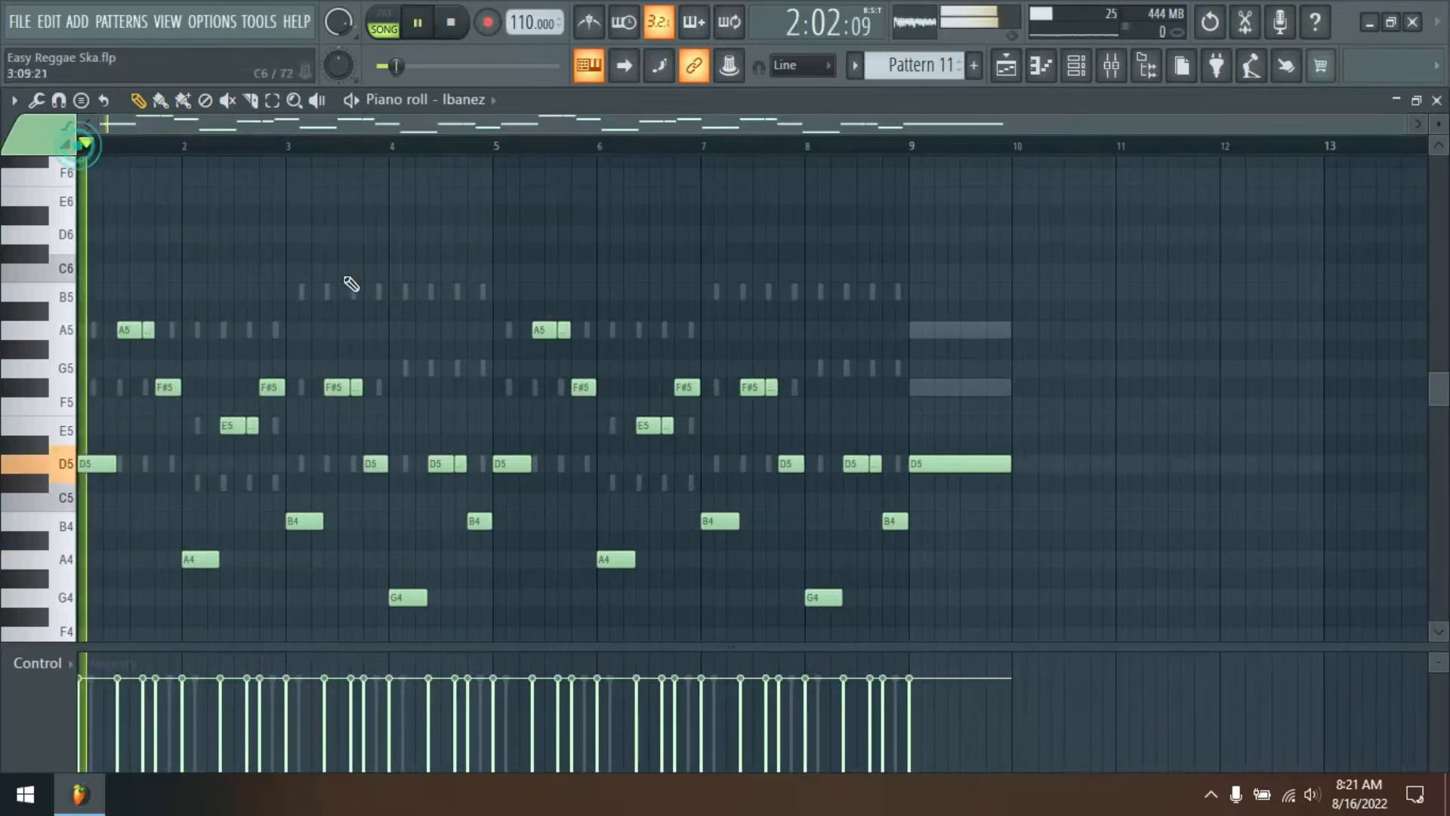
scroll(607, 214, up, 1)
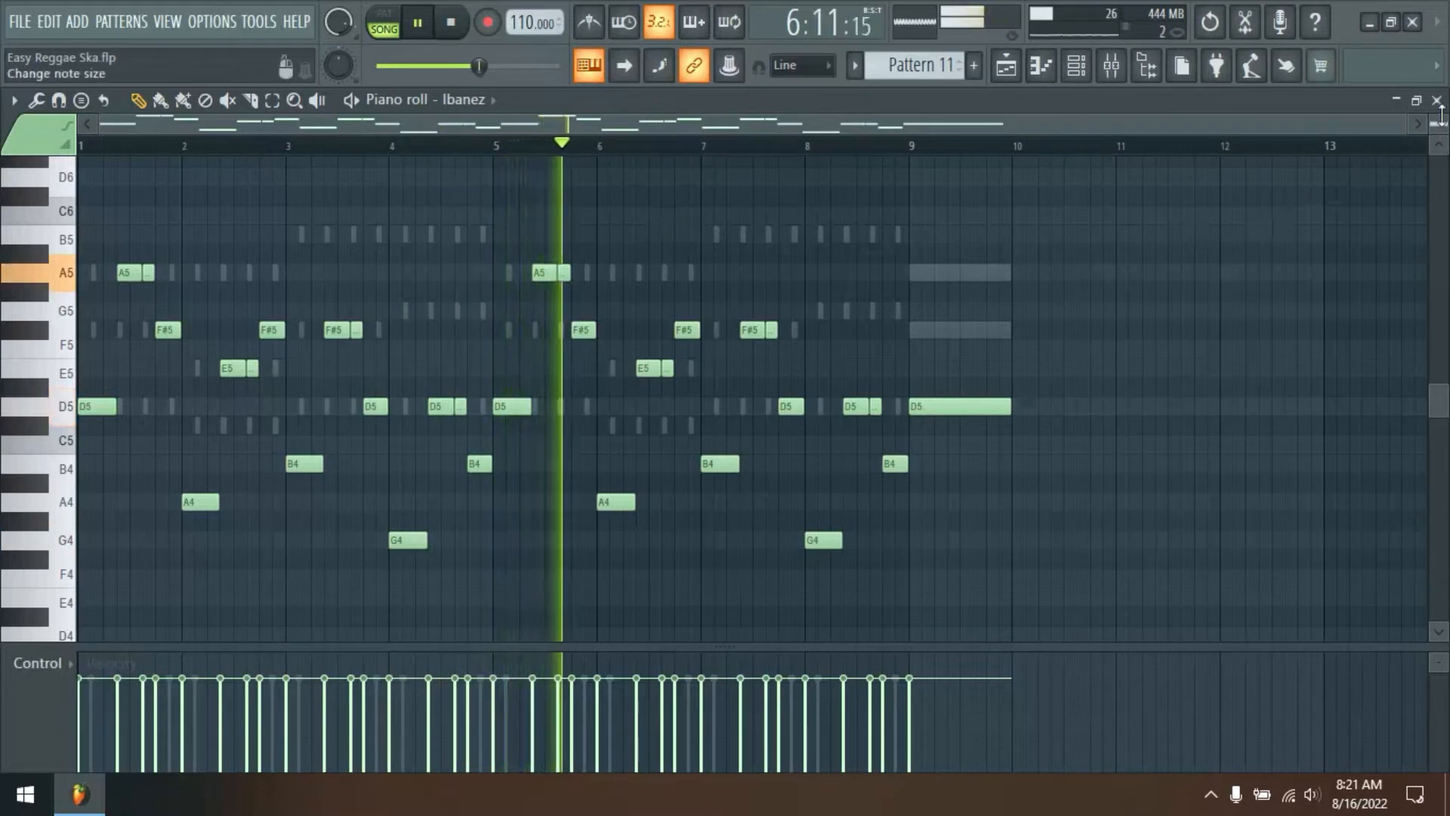
scroll(1193, 297, down, 2)
scroll(1156, 285, up, 2)
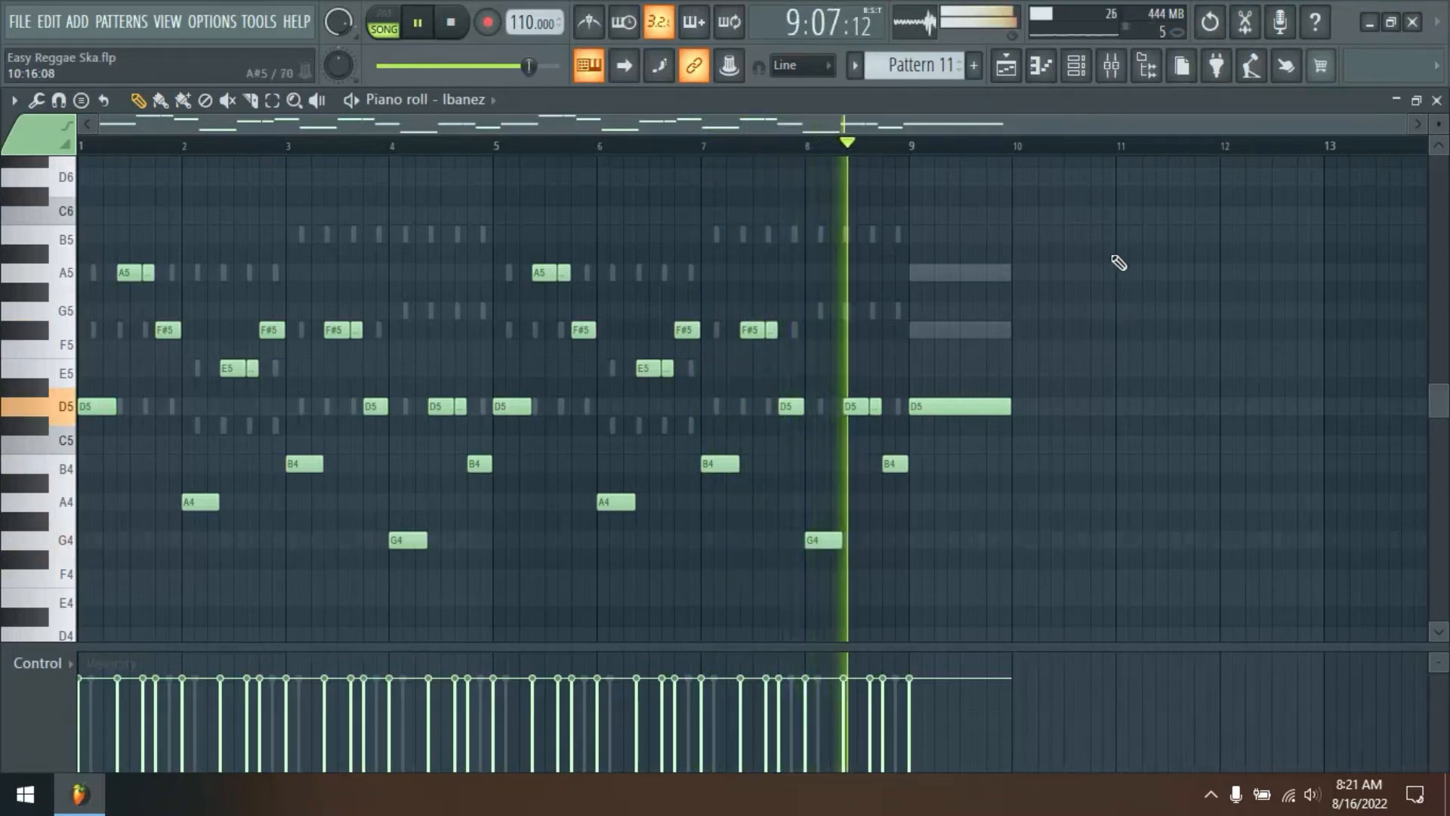
click(1437, 100)
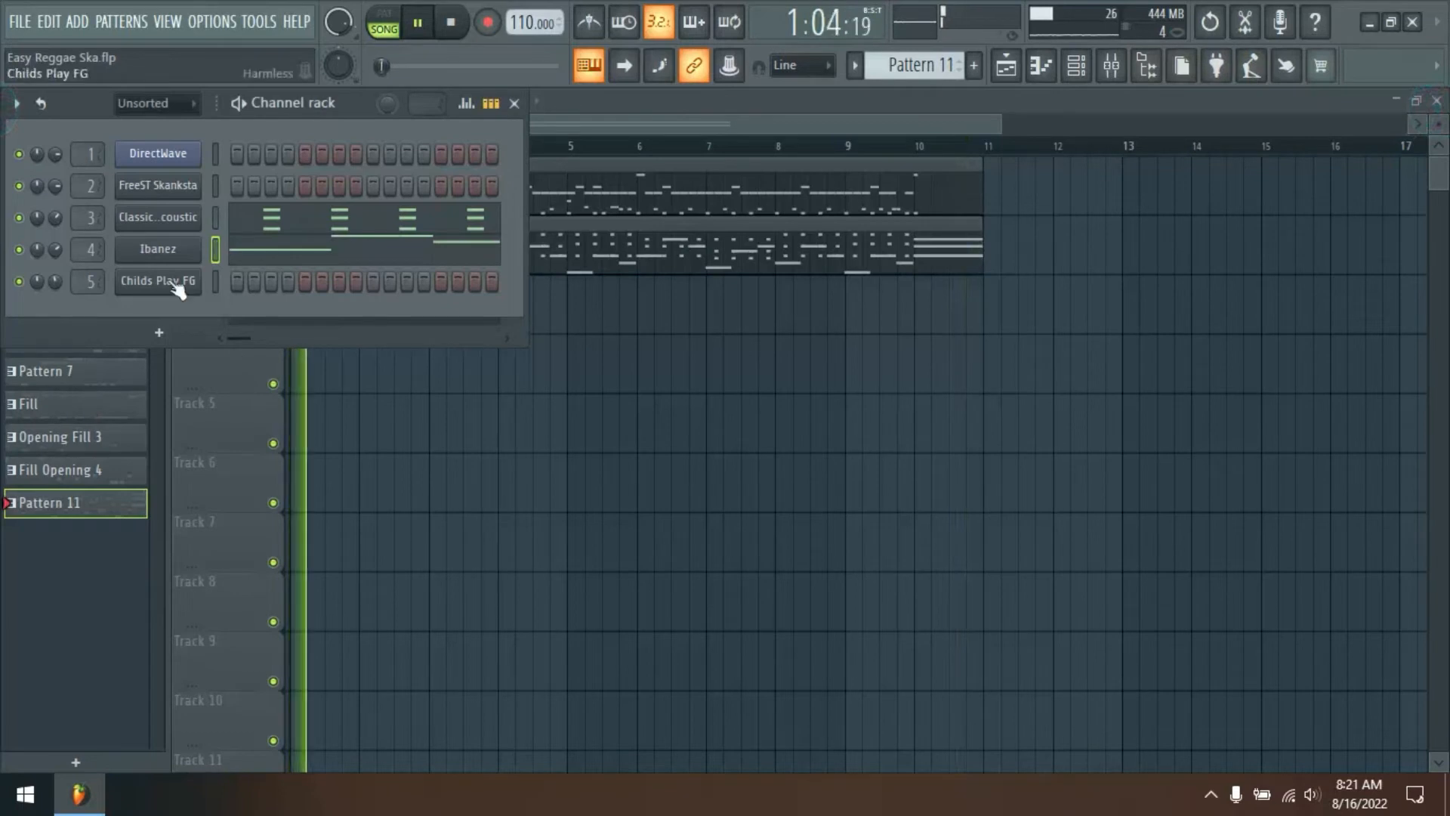
Stop playback, audition the FreeST Skanksta organ, and open that channel's piano roll
key(space)
click(215, 186)
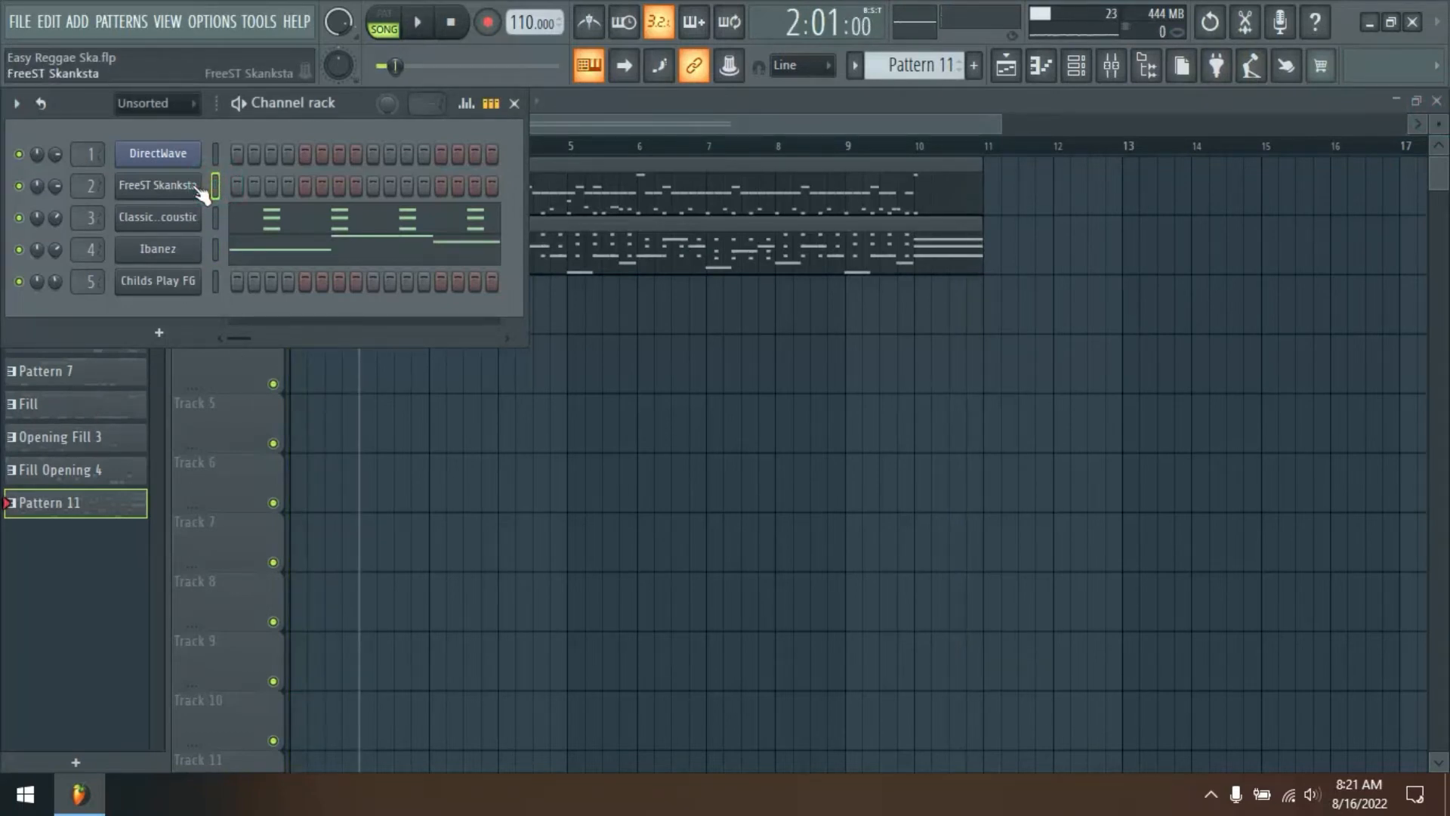
click(195, 185)
drag(327, 259, 409, 252)
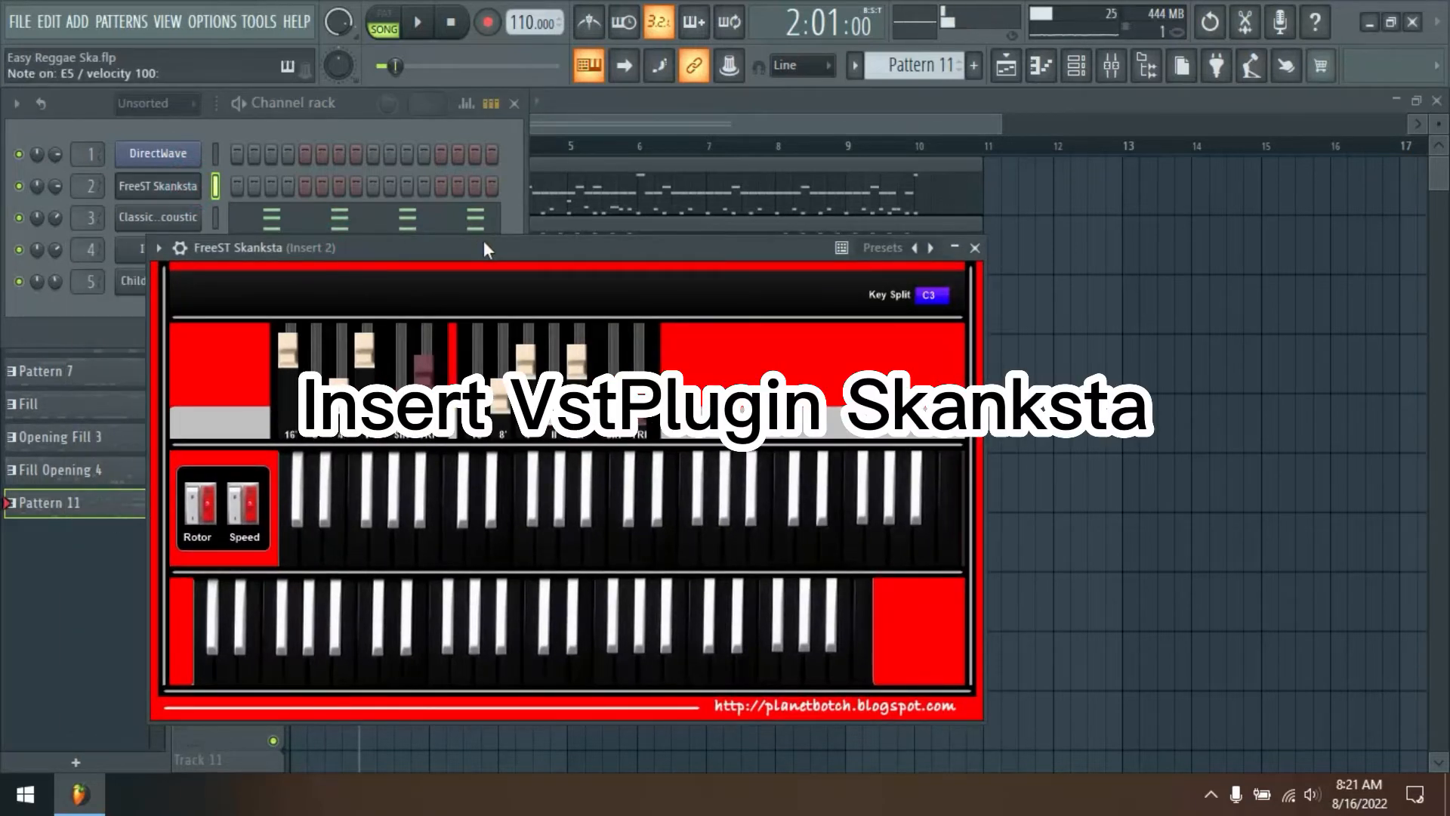
click(974, 248)
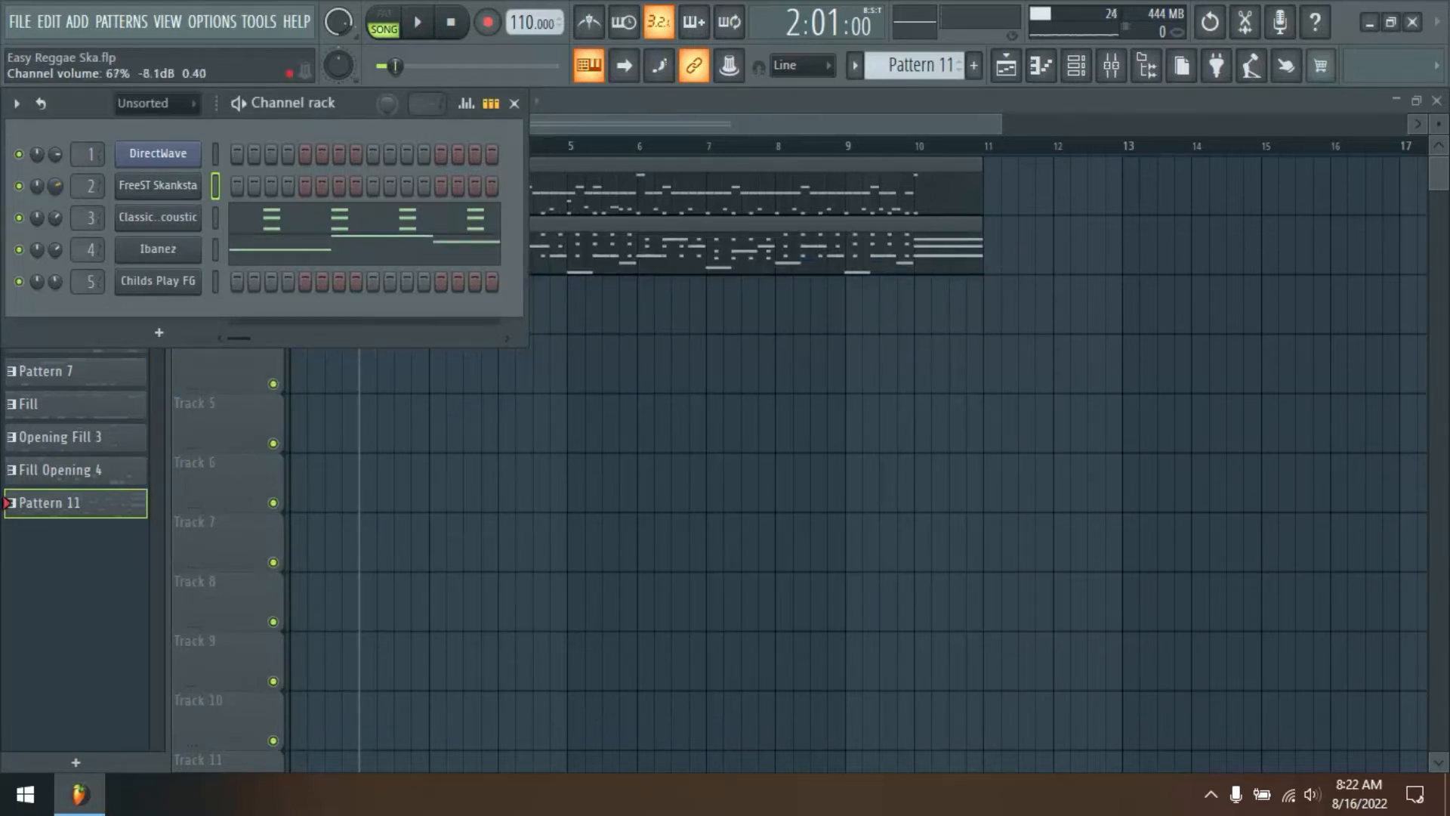
right_click(212, 189)
click(233, 189)
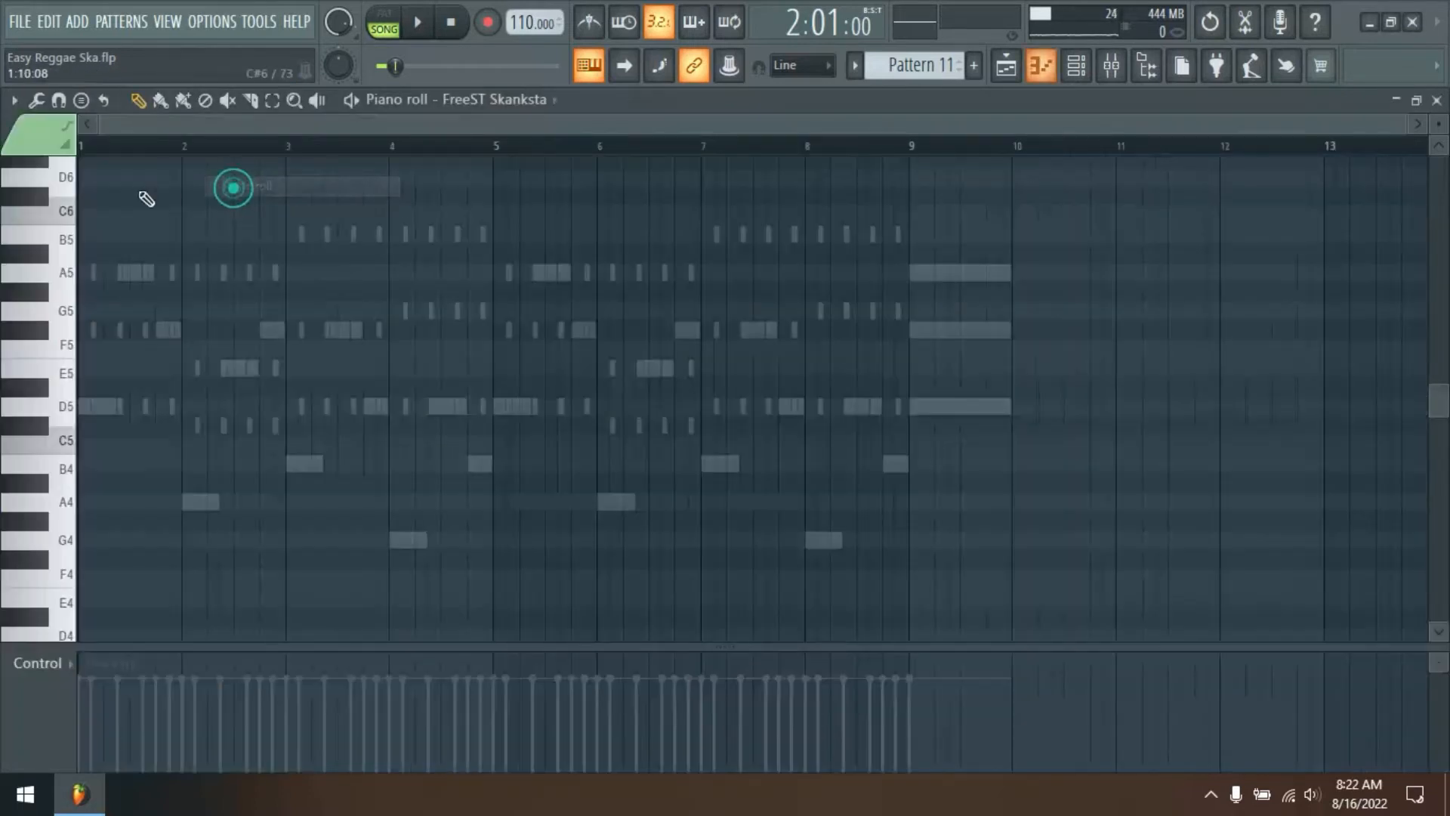
Draw a two-step D5, F#5 and A5 chord at step 9 of bar 1 and play it back
key(space)
key(space)
drag(195, 123, 93, 121)
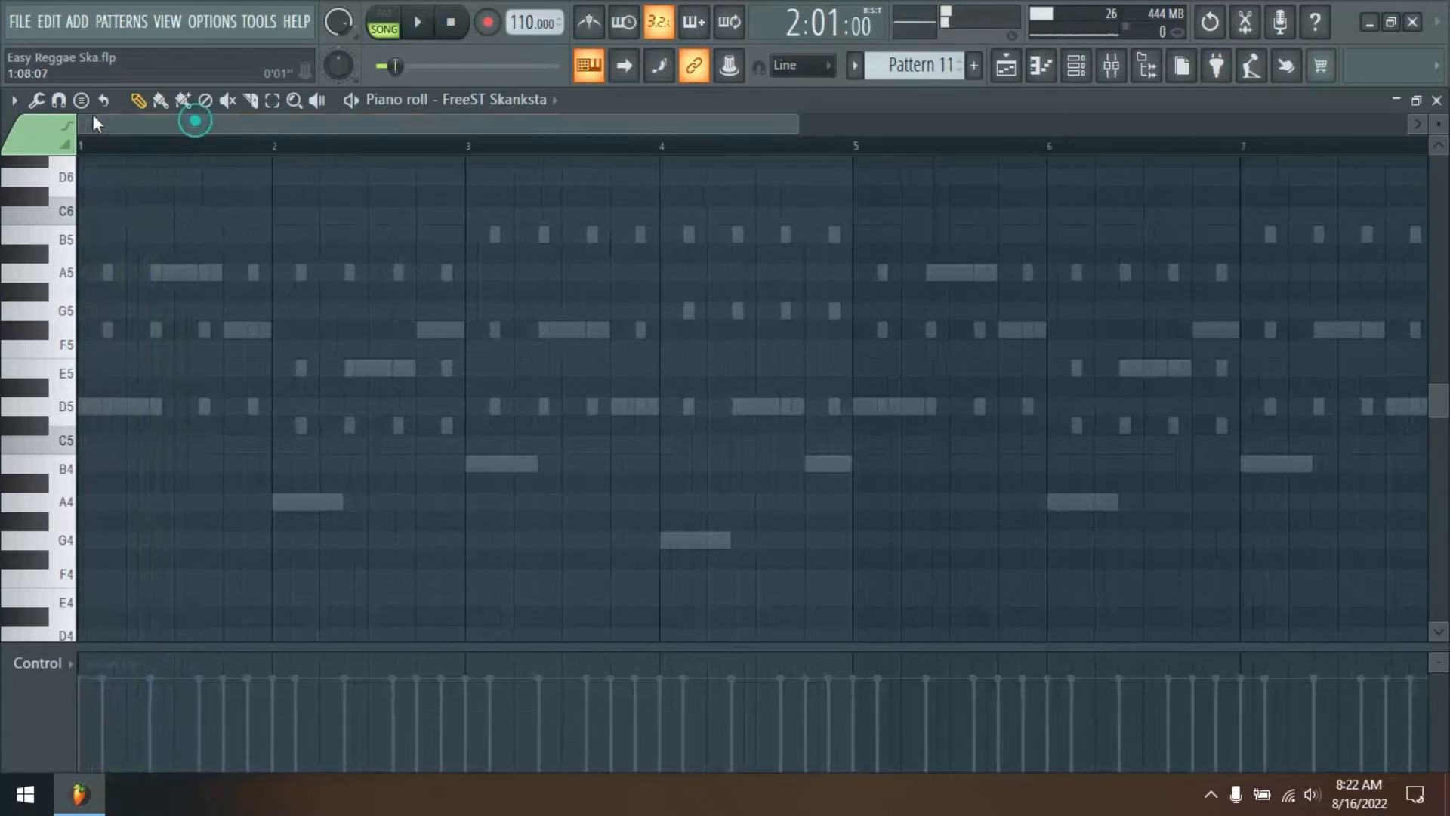
key(space)
key(space)
scroll(137, 145, up, 3)
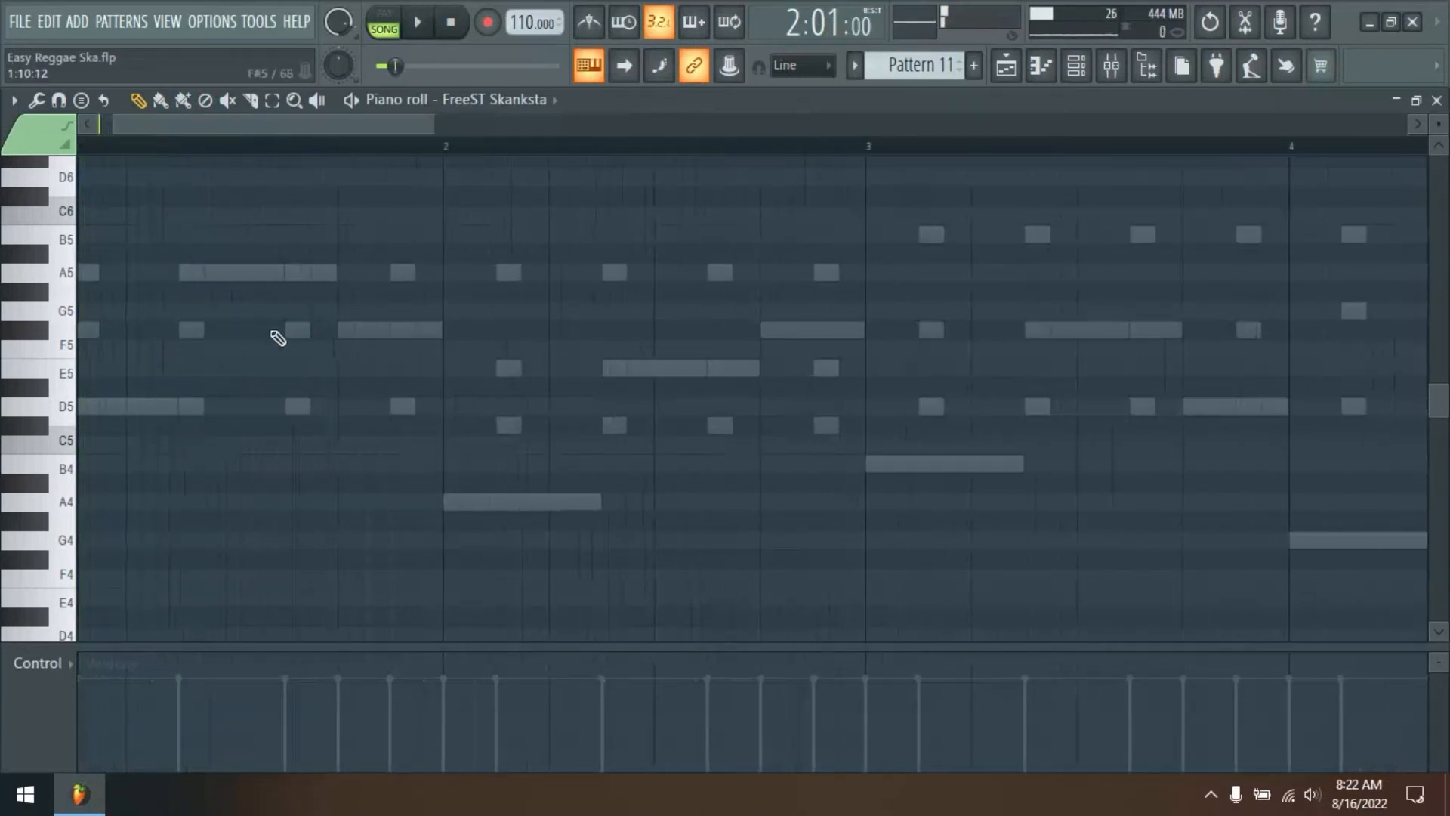
click(232, 405)
click(231, 329)
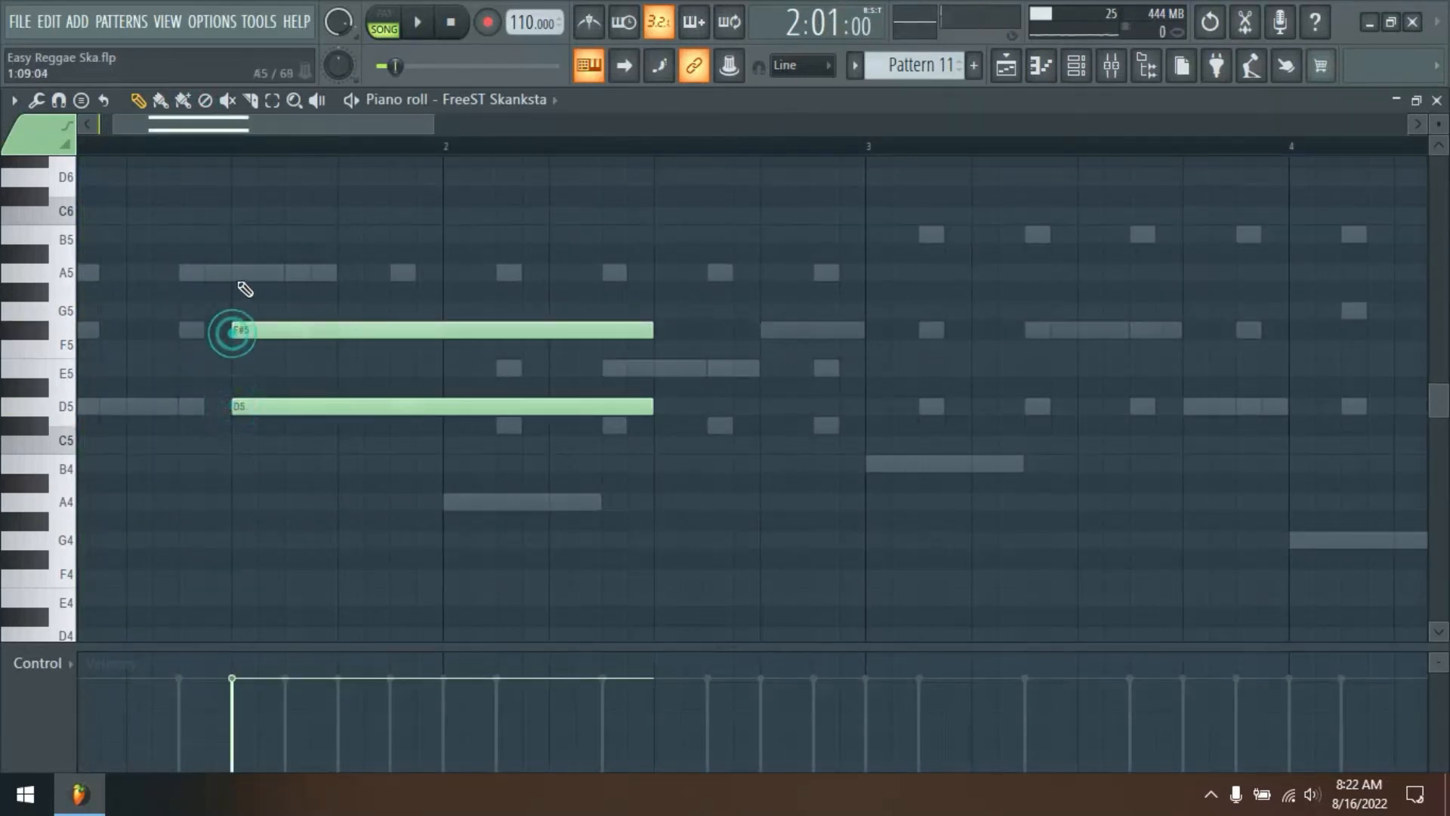
click(233, 272)
drag(534, 254, 324, 412)
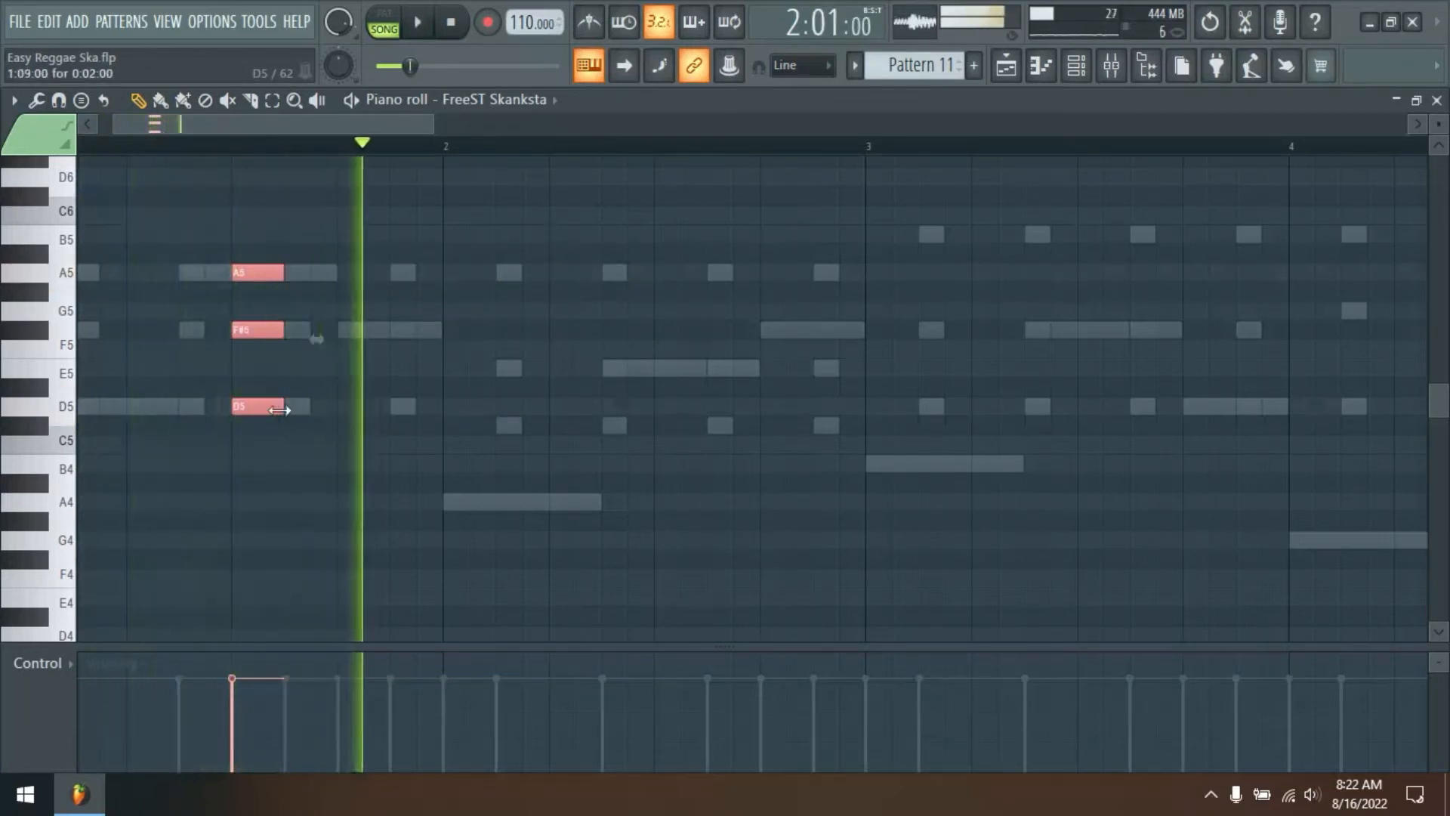
key(space)
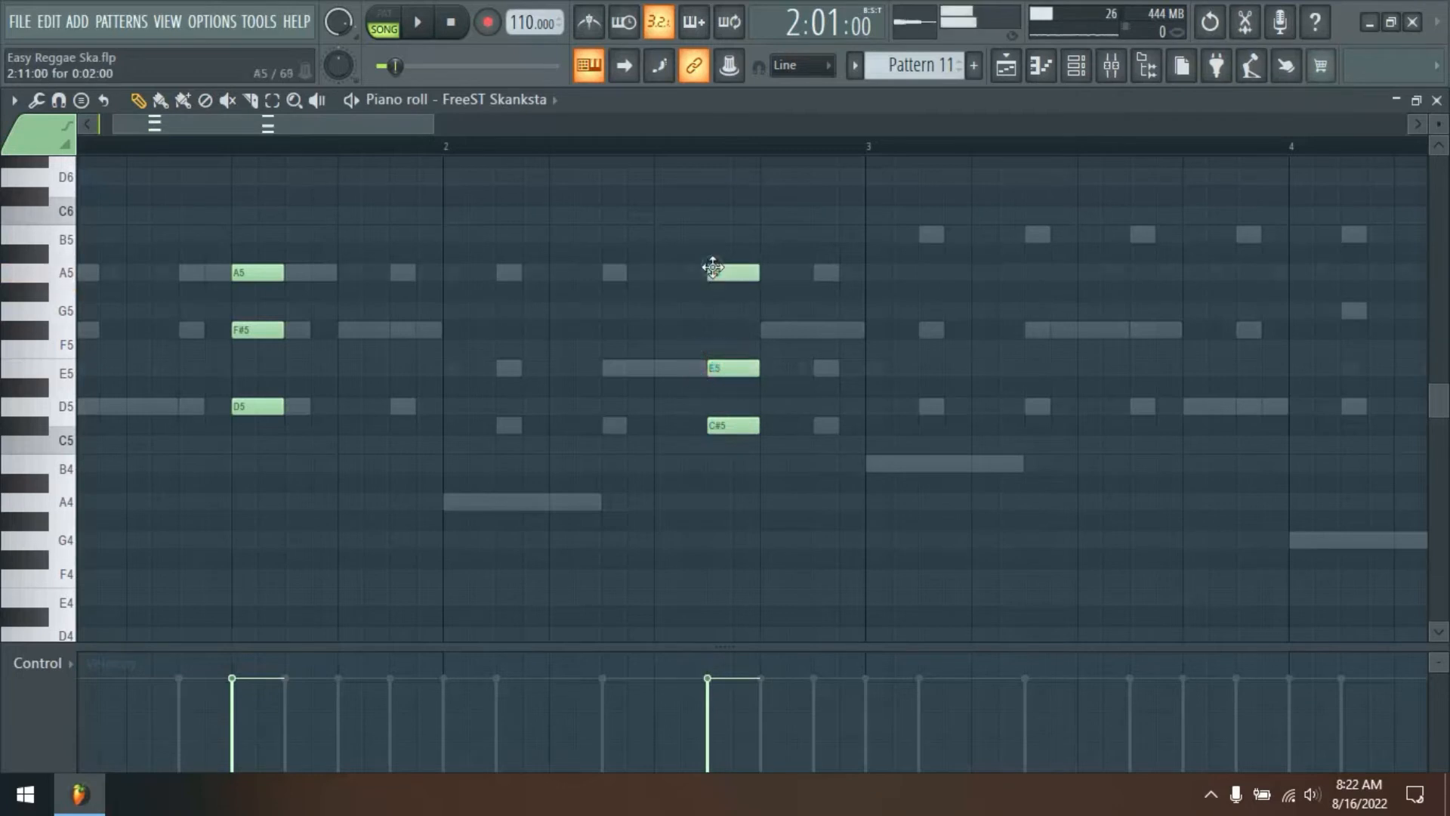
Place two consecutive two-step C#5, E5 and A5 chords in bar 2 starting at step 11, and play them back
key(space)
key(ctrl+d)
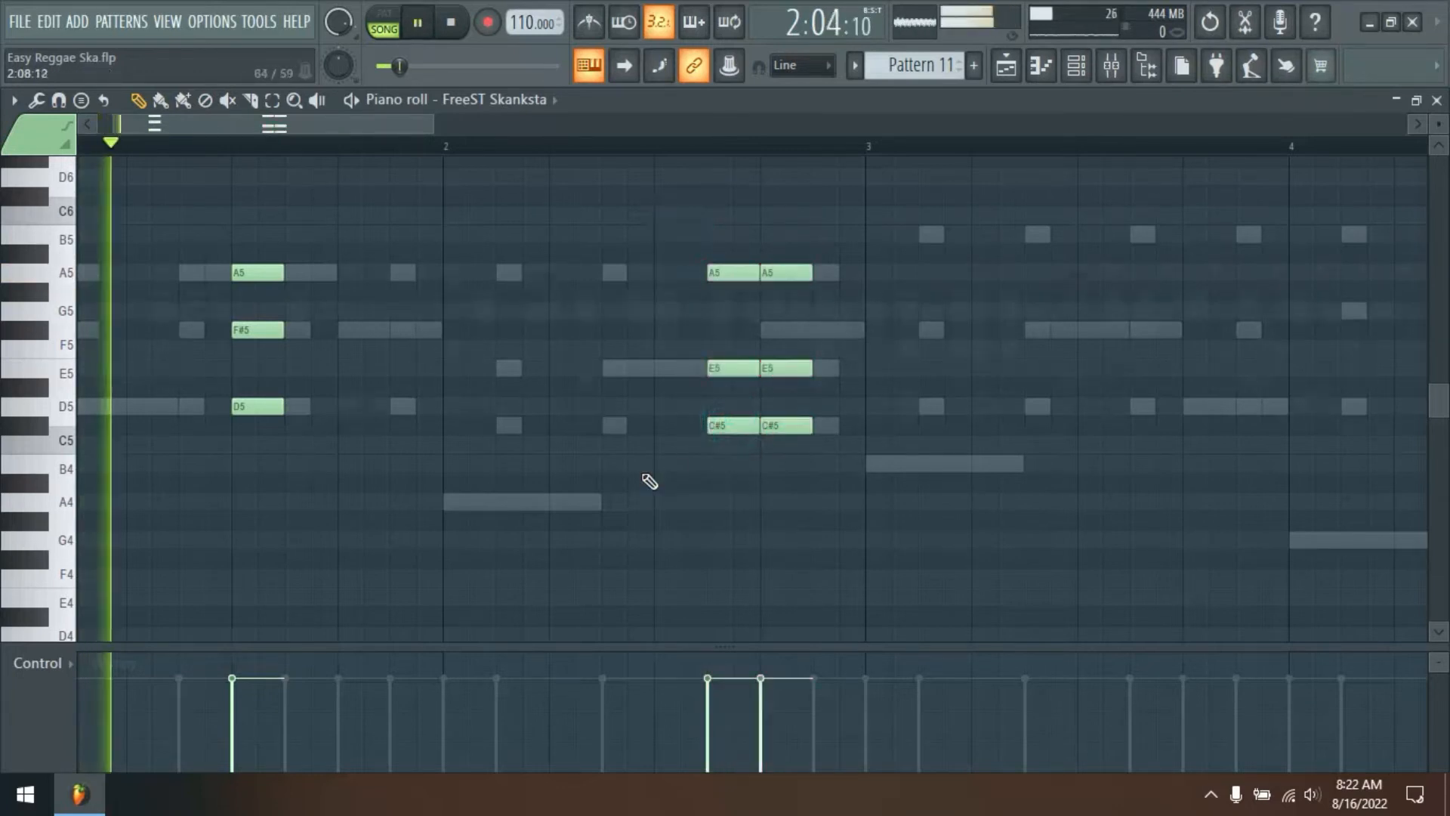
scroll(565, 151, down, 2)
scroll(564, 151, down, 1)
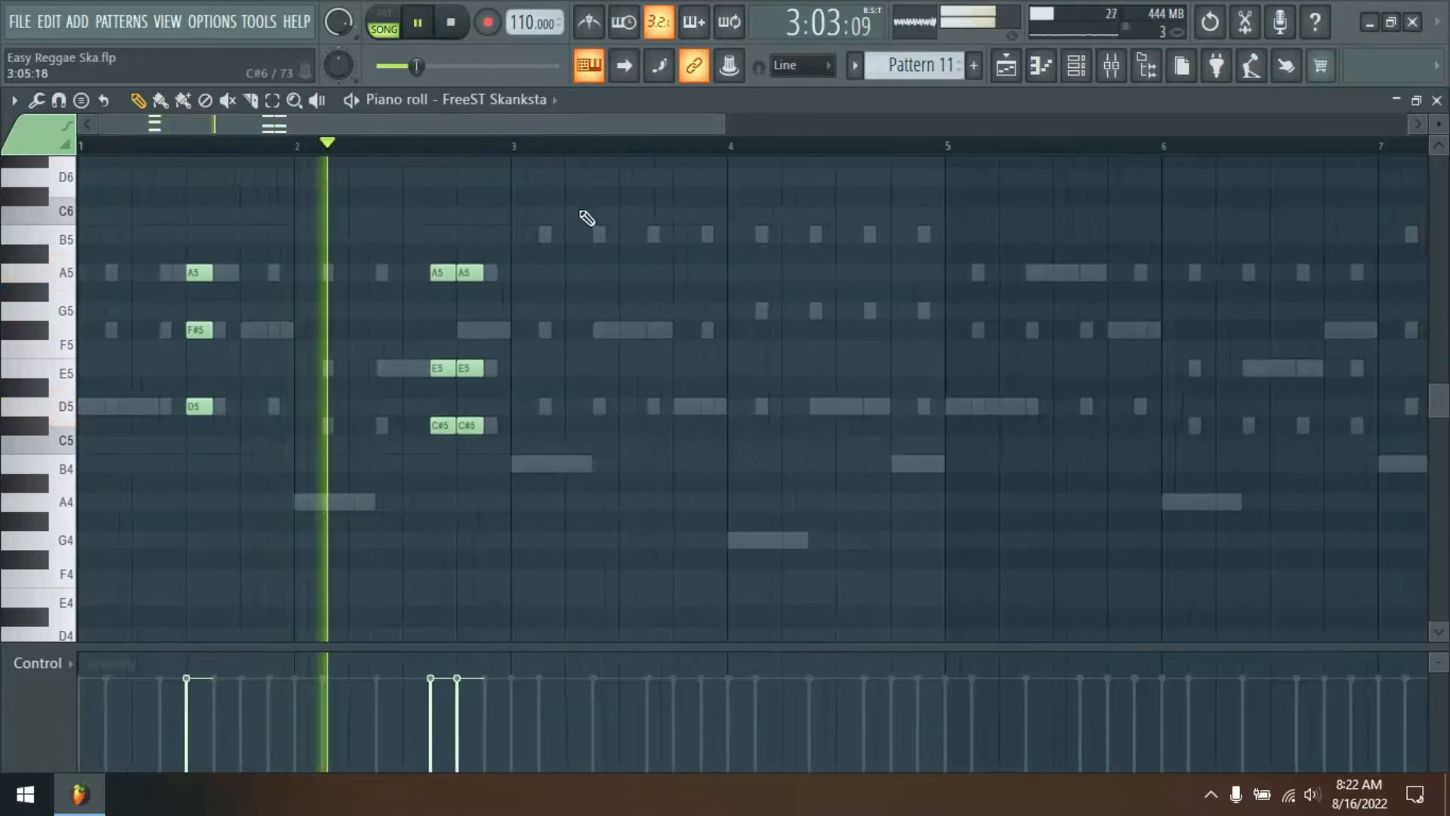
key(space)
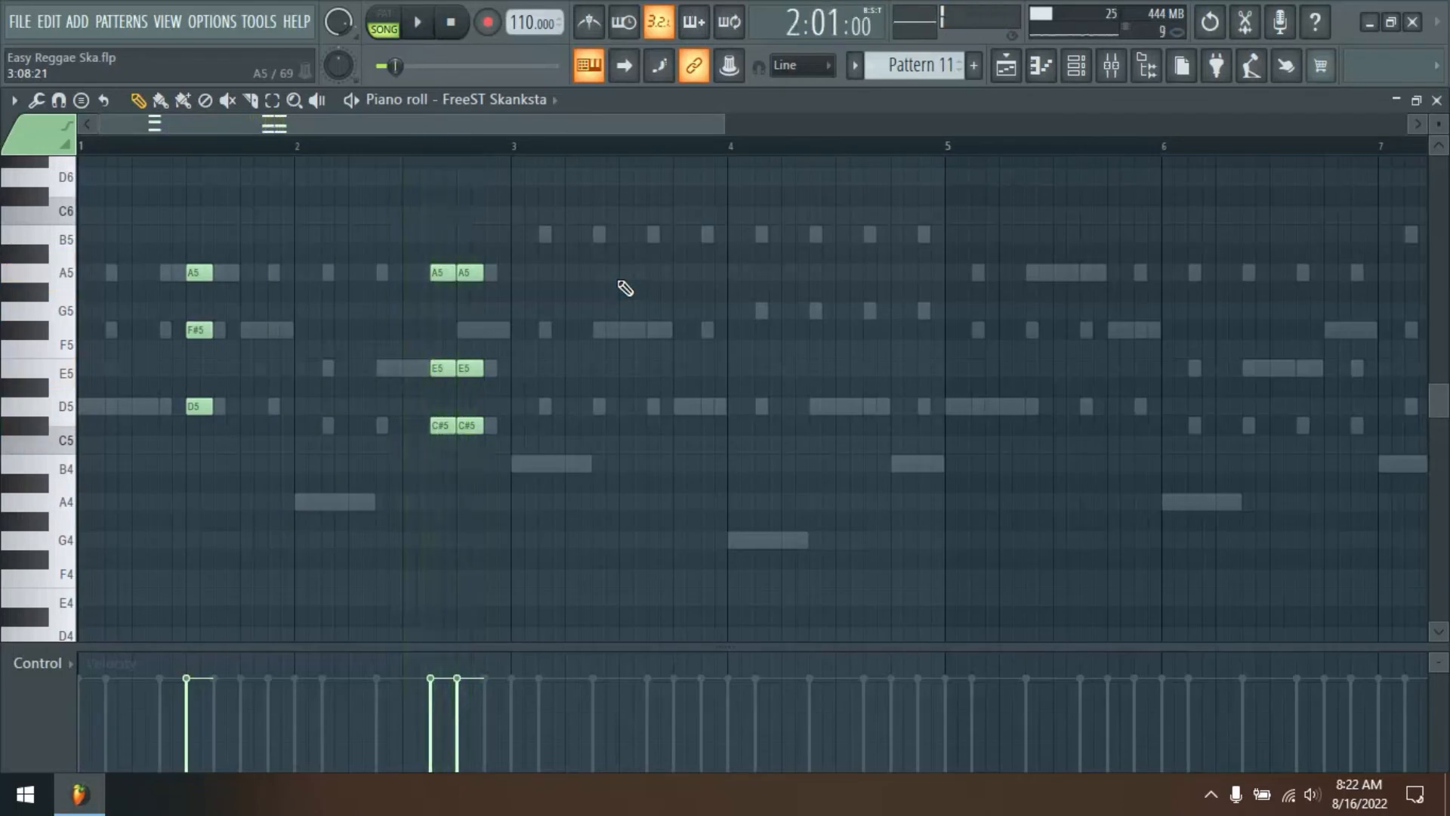
Reposition the two bar 2 organ chords to steps 9 and 13 and play them back
drag(465, 405, 456, 447)
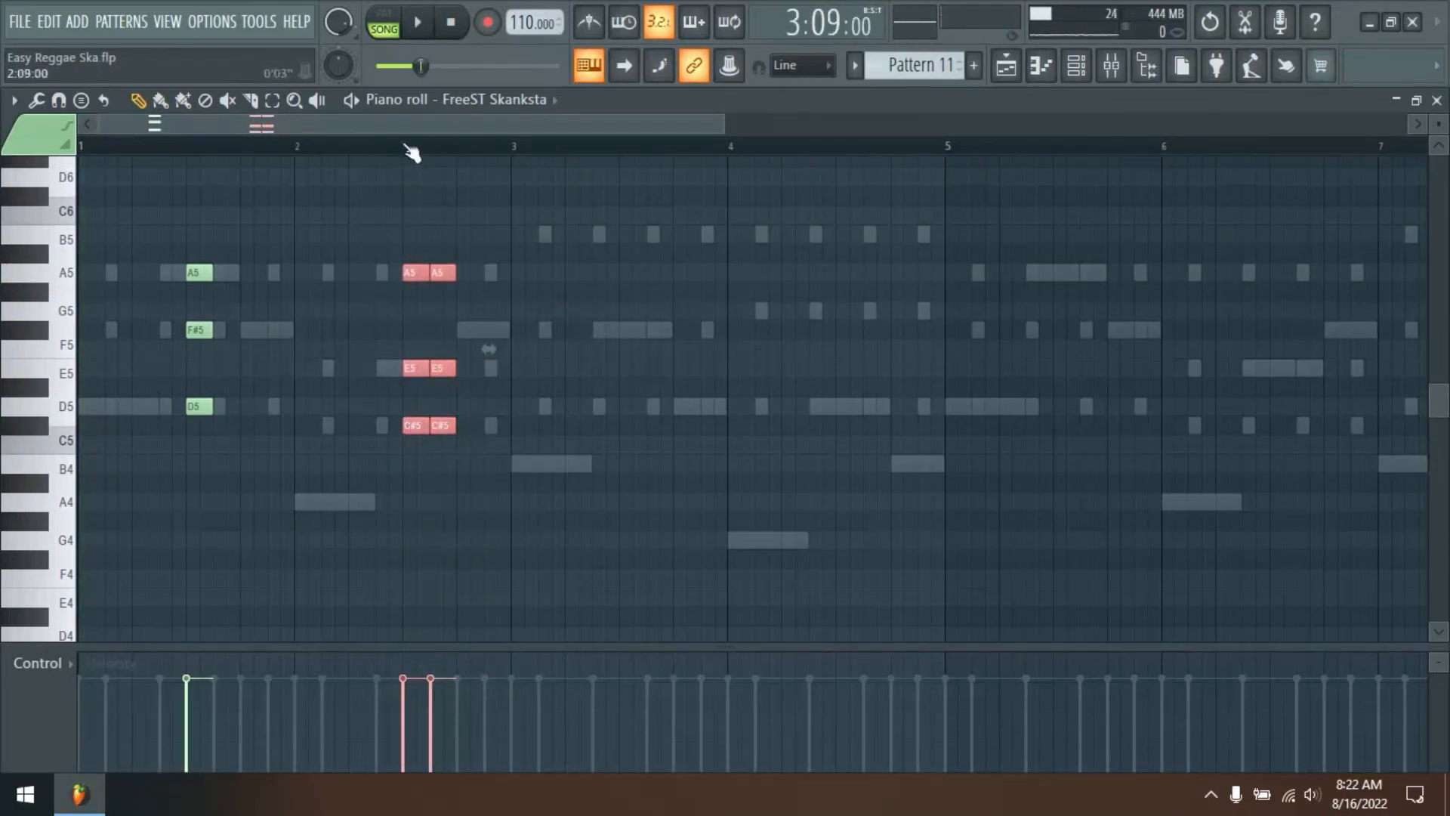
key(space)
key(space)
drag(508, 212, 445, 475)
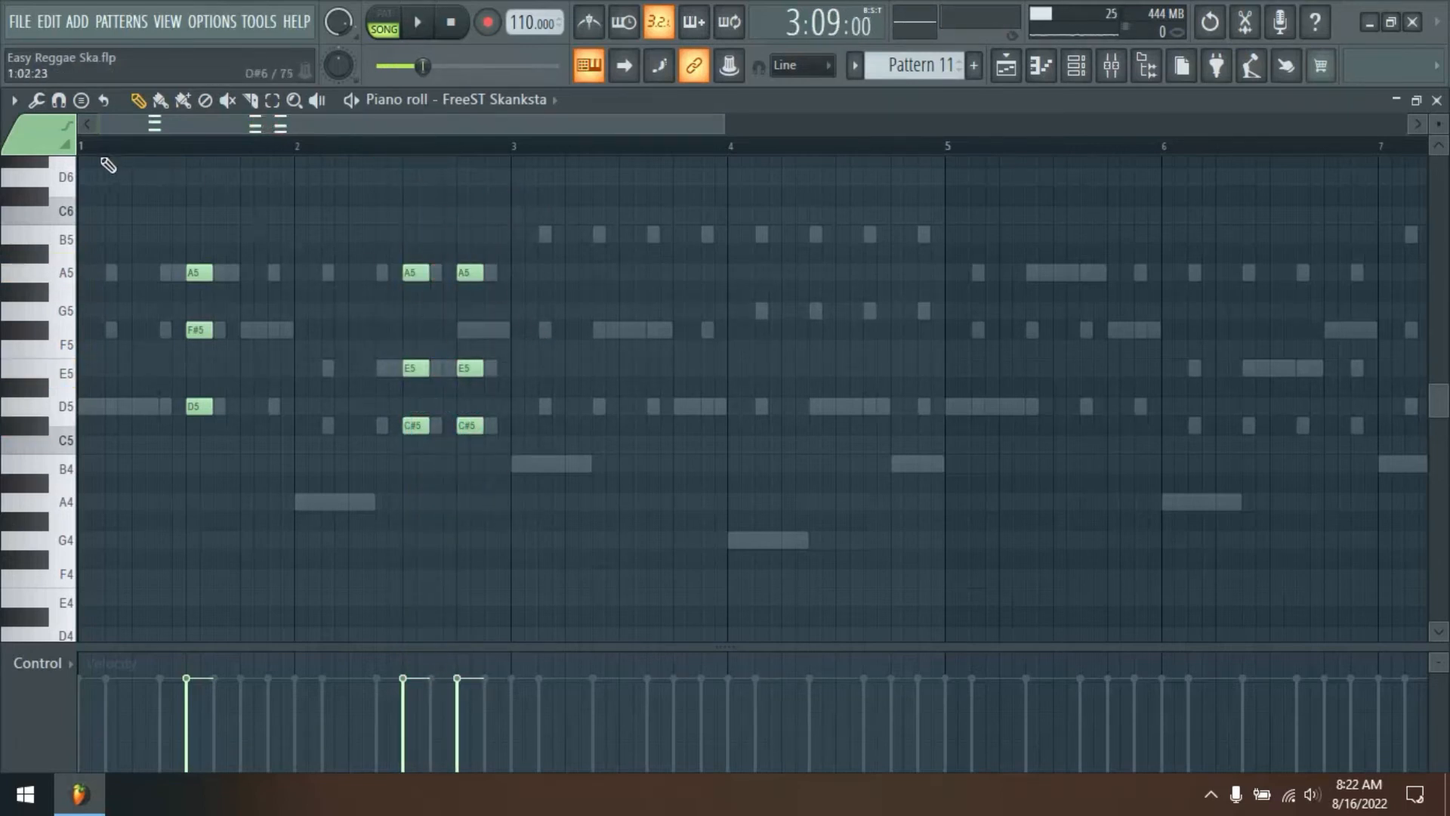
key(space)
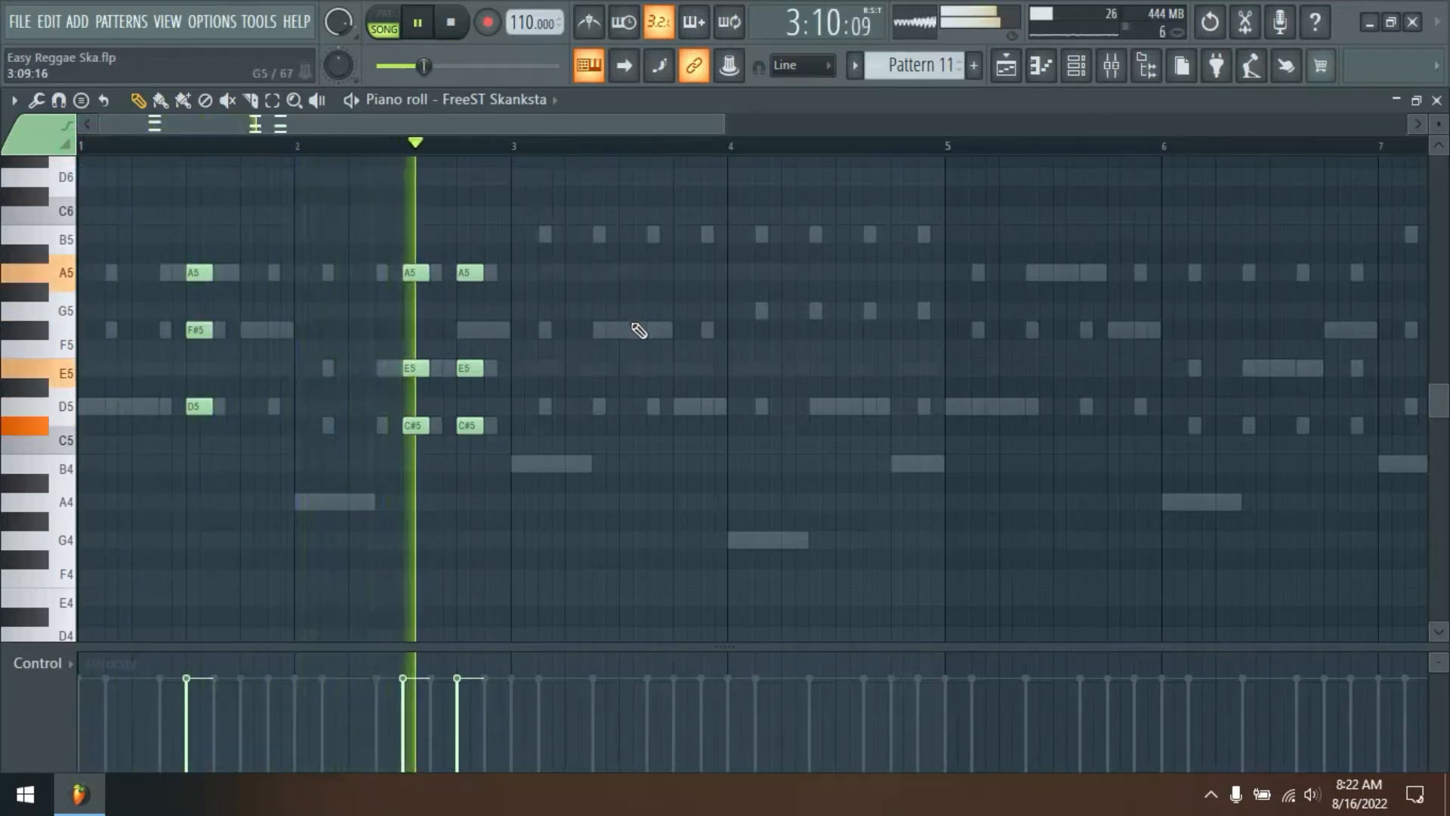
Add a D5, F#5 and B5 chord at step 9 of bar 3 and D5, G5 and B5 chords at steps 9 and 13 of bar 4
key(space)
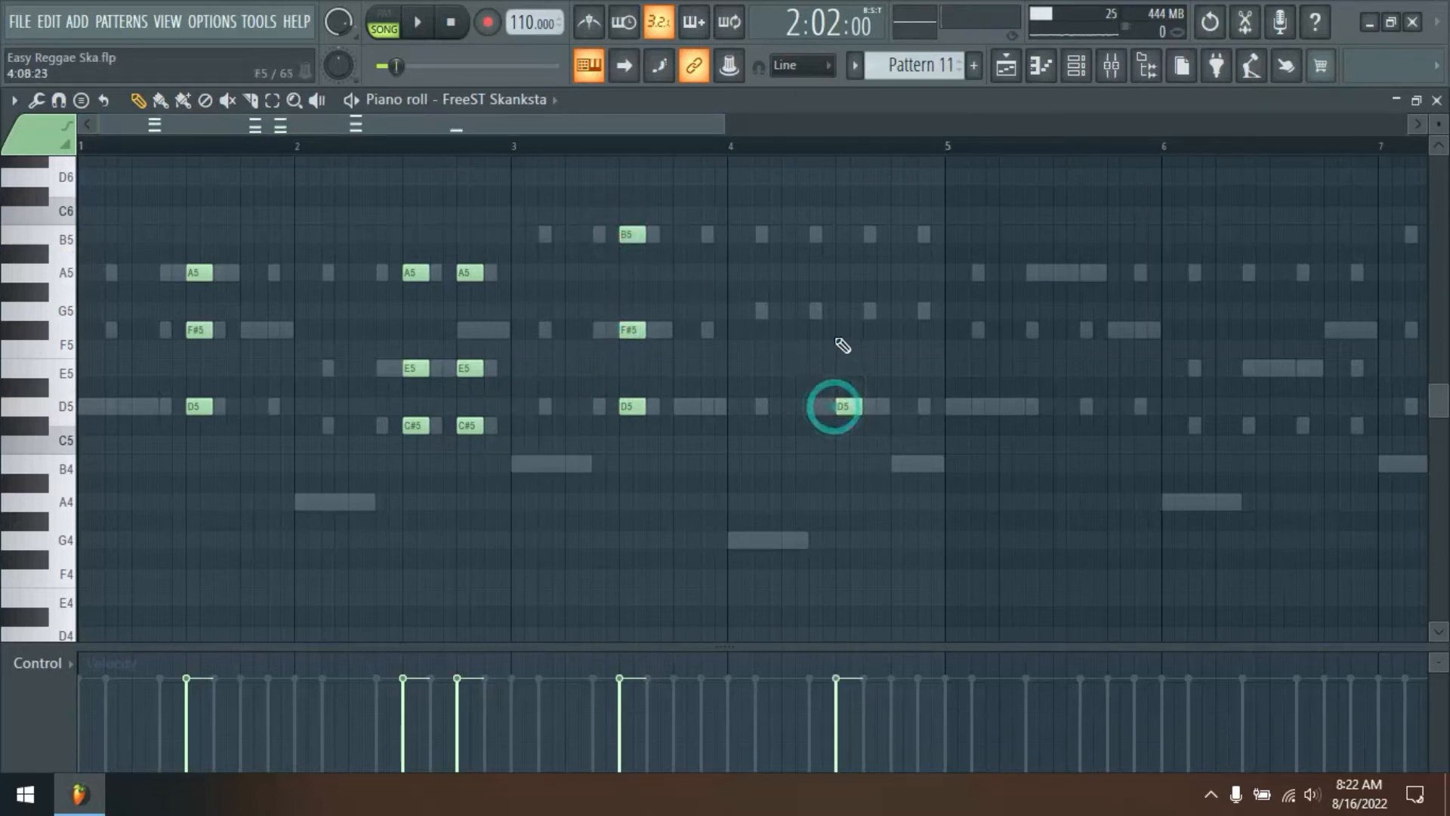
drag(817, 211, 853, 447)
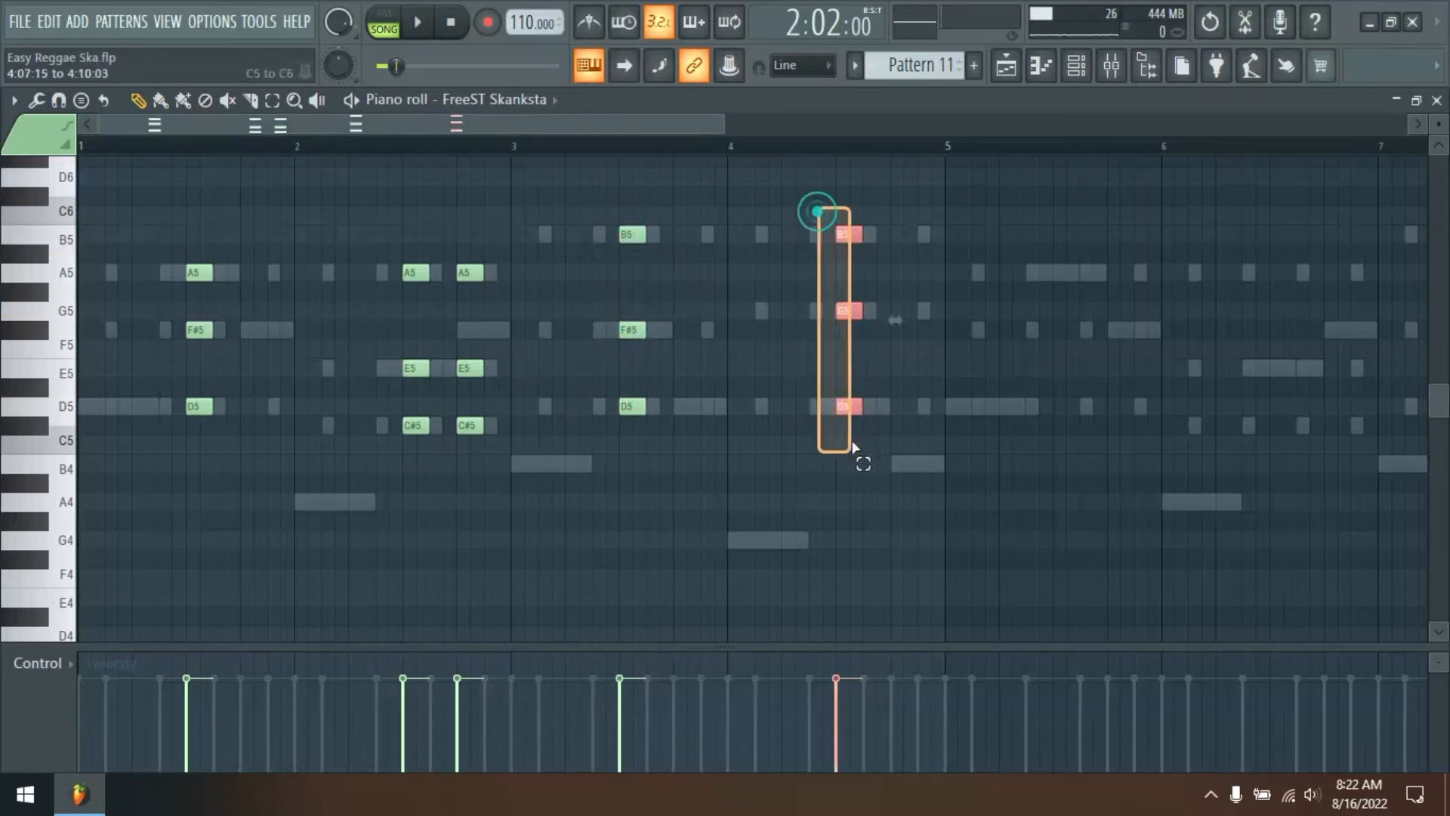
key(space)
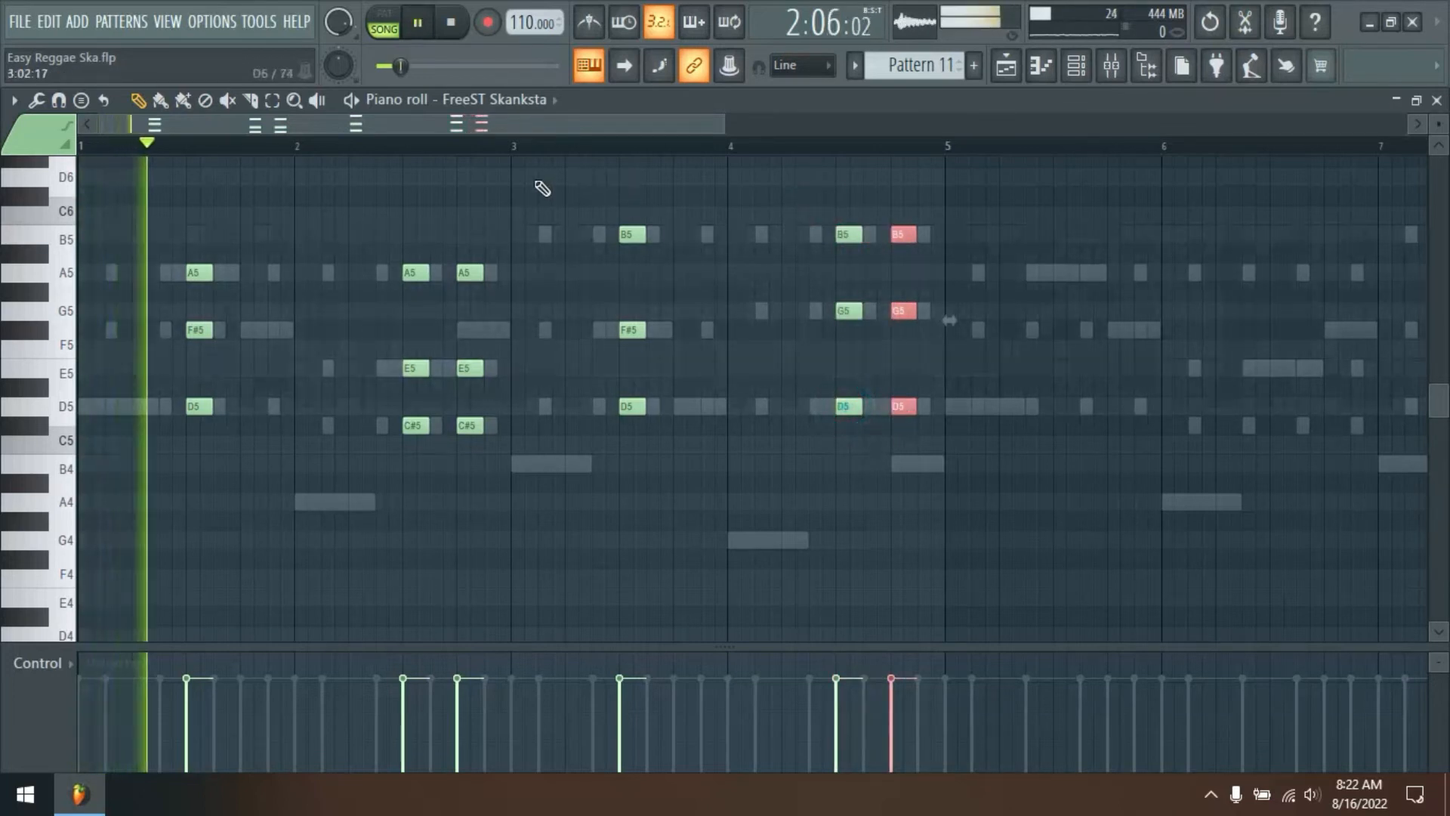
key(space)
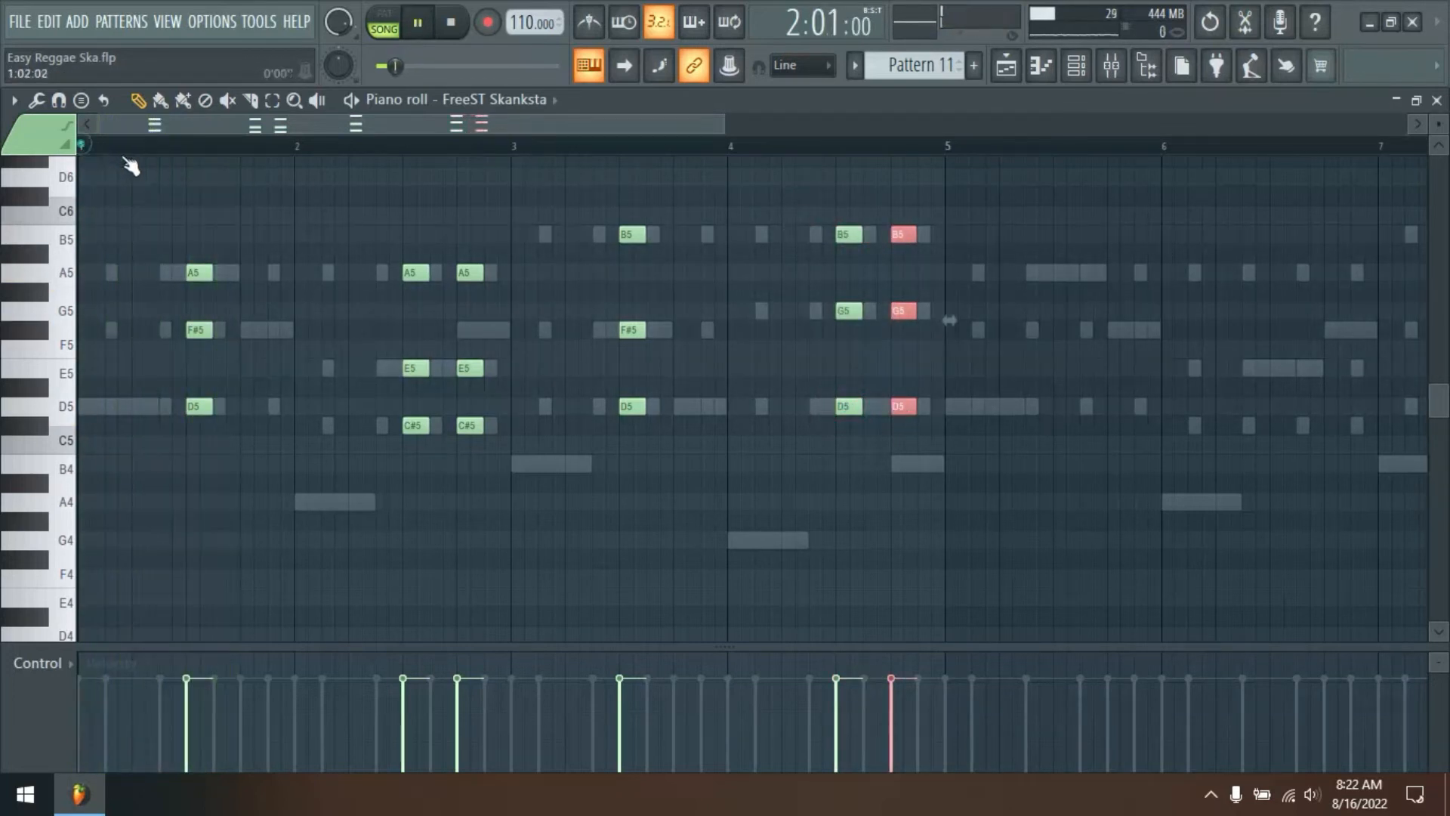
Transpose the top note of every FreeST Skanksta chord down one octave and listen to the result
drag(146, 211, 1045, 275)
key(ctrl+Down)
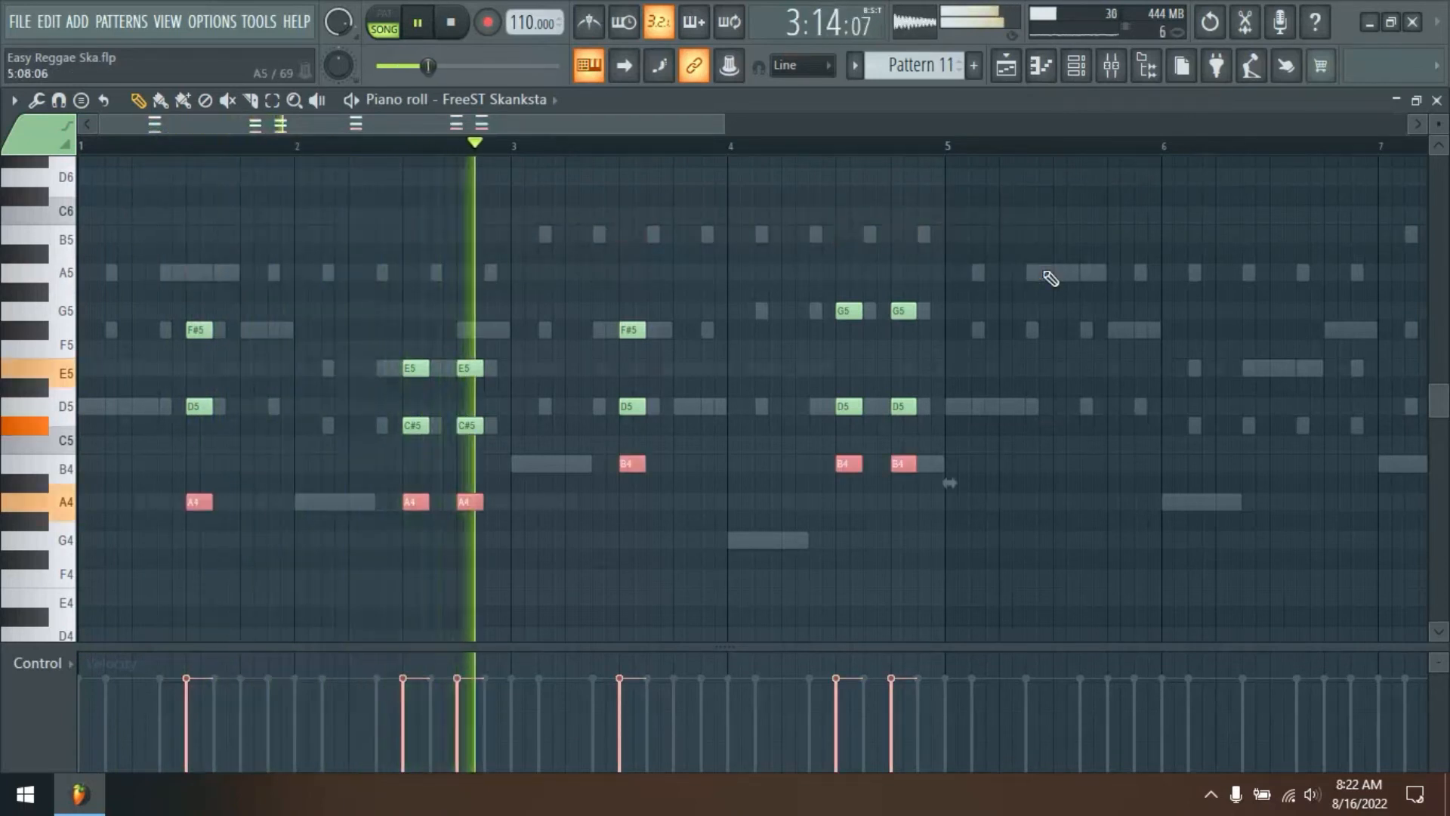
double_click(1086, 329)
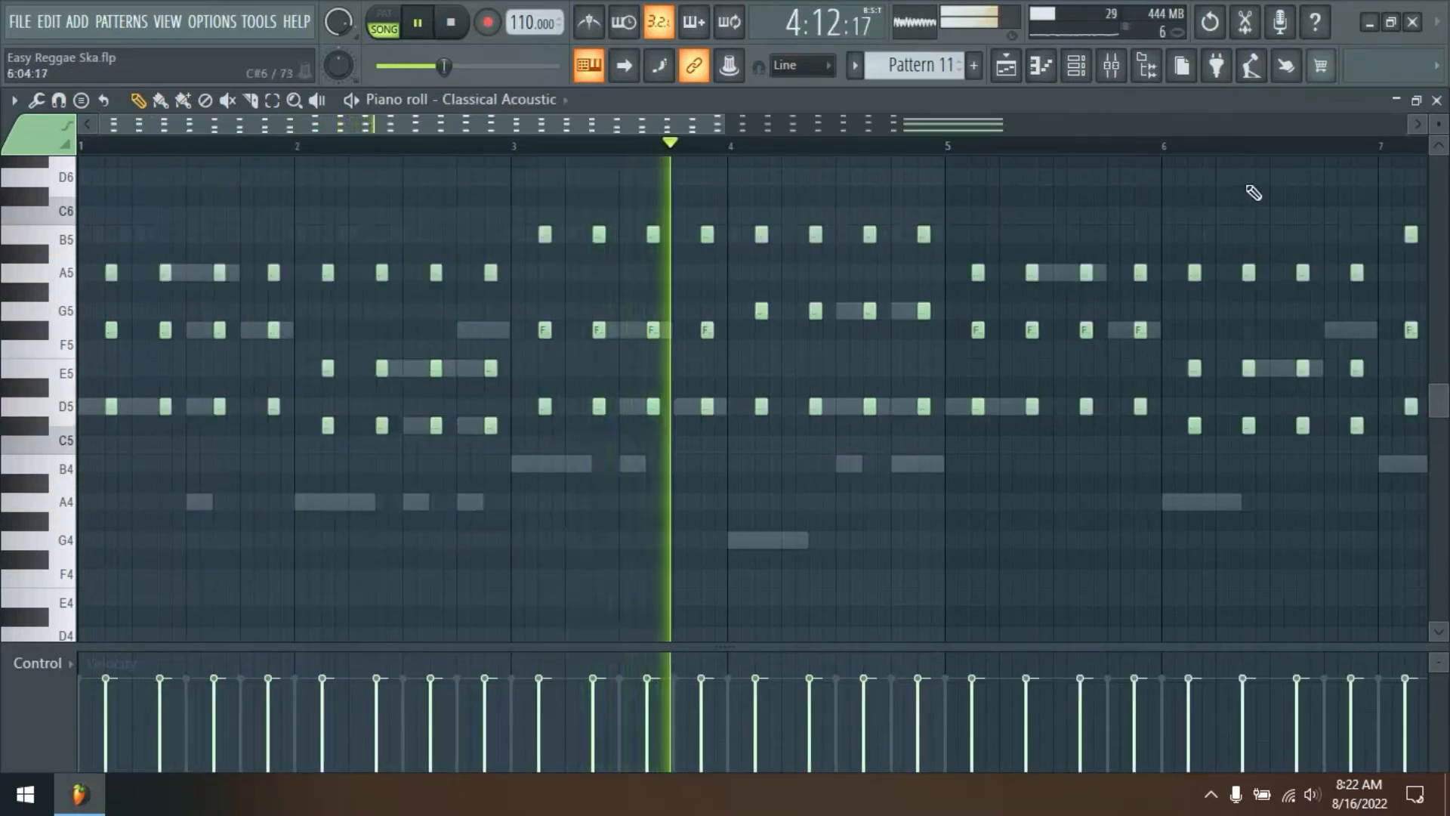
scroll(524, 102, down, 1)
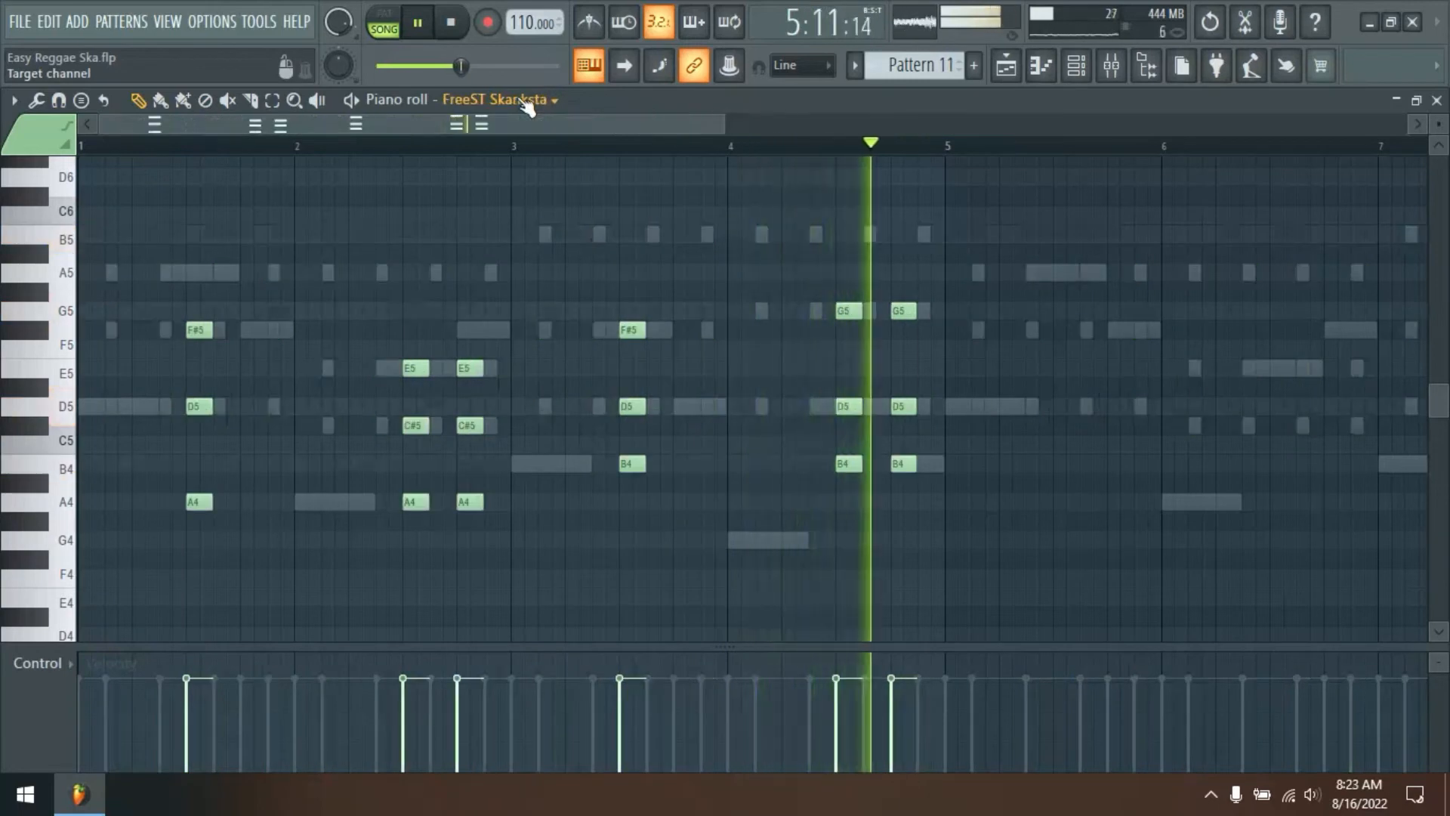
Transpose the F#5 and G5 organ notes in bars 1, 3 and 4 down one octave and play the chords back
scroll(553, 155, down, 2)
key(space)
drag(97, 281, 754, 340)
key(space)
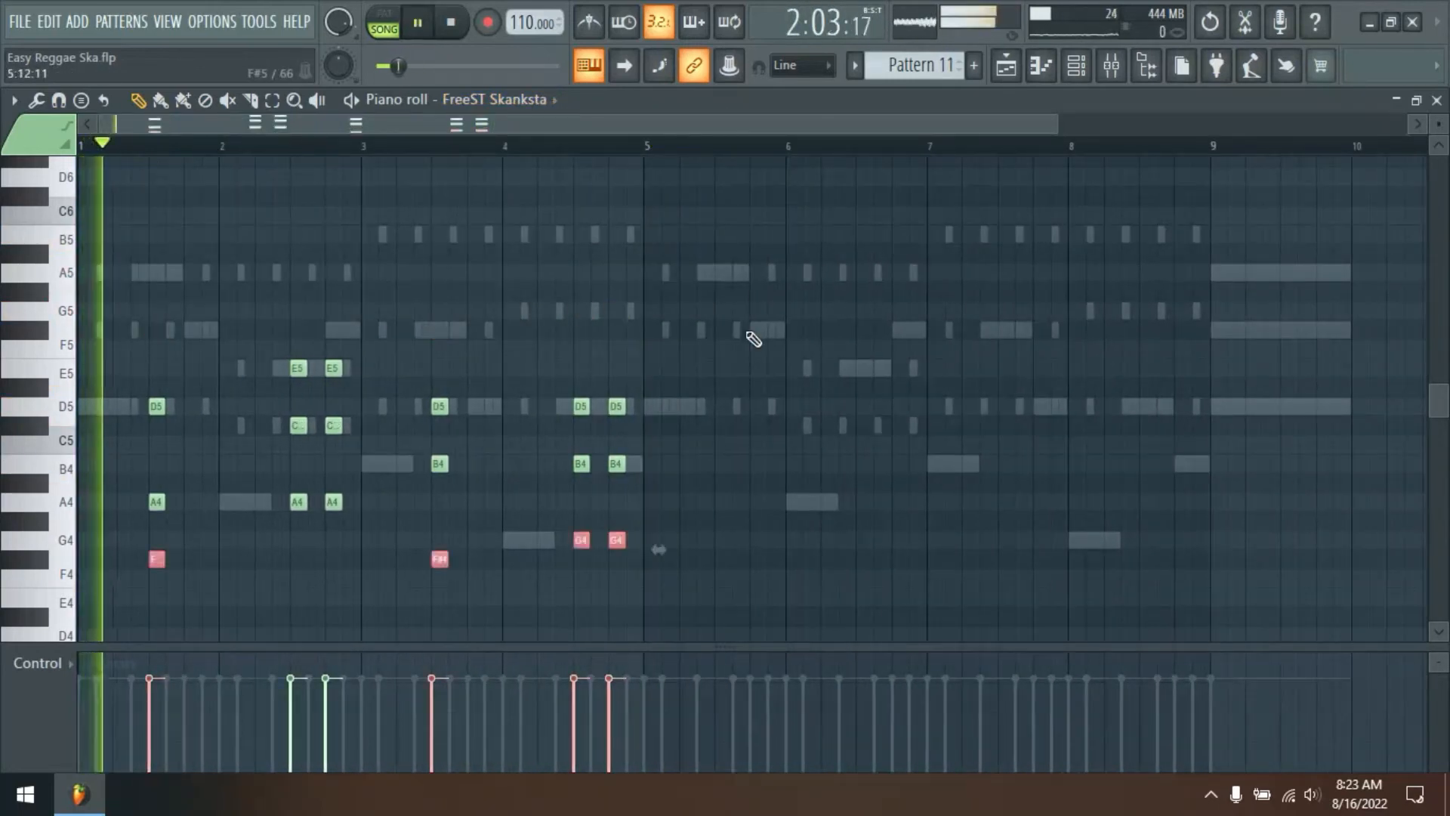
scroll(747, 313, down, 3)
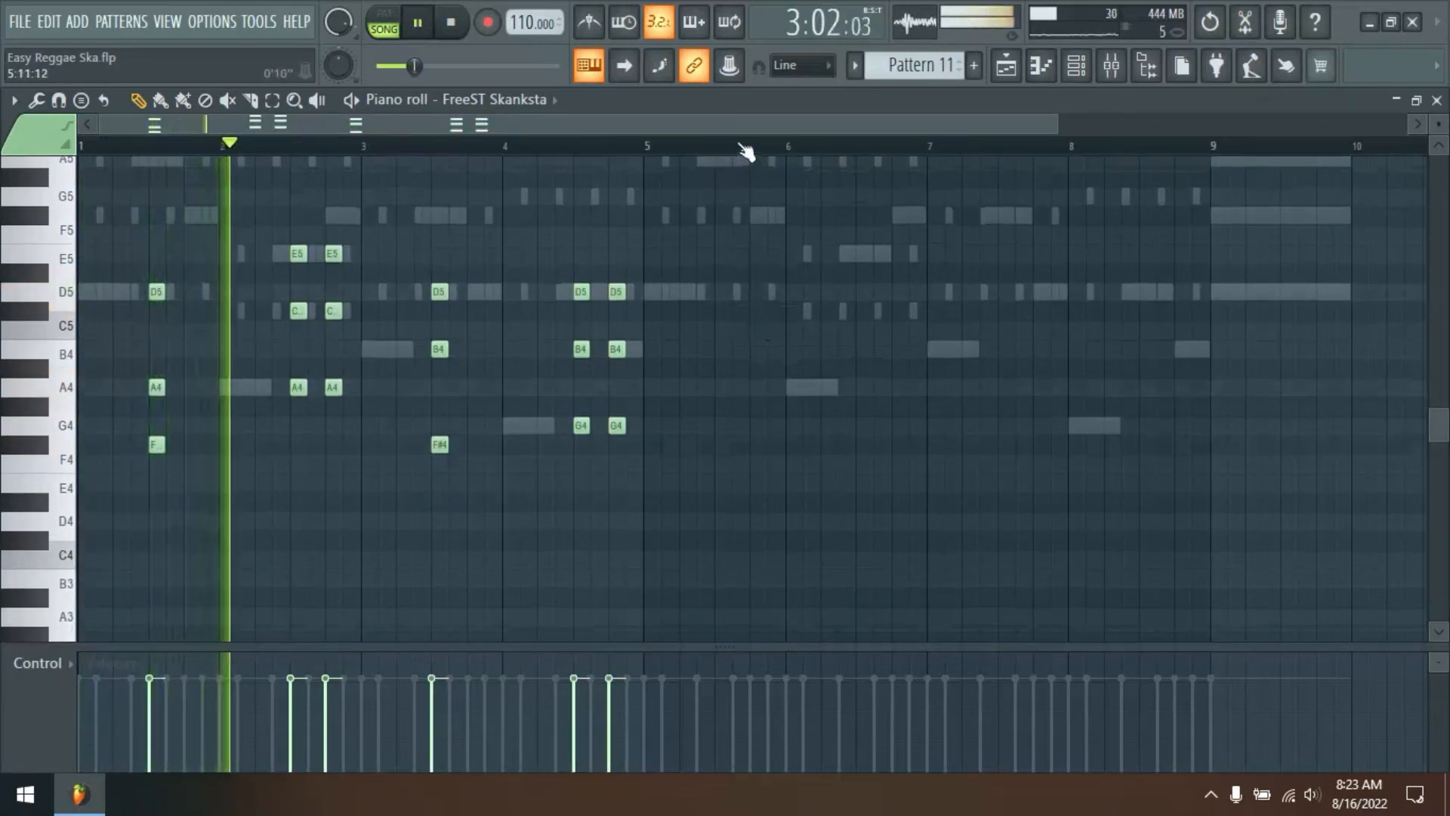
scroll(746, 148, up, 6)
scroll(745, 151, up, 1)
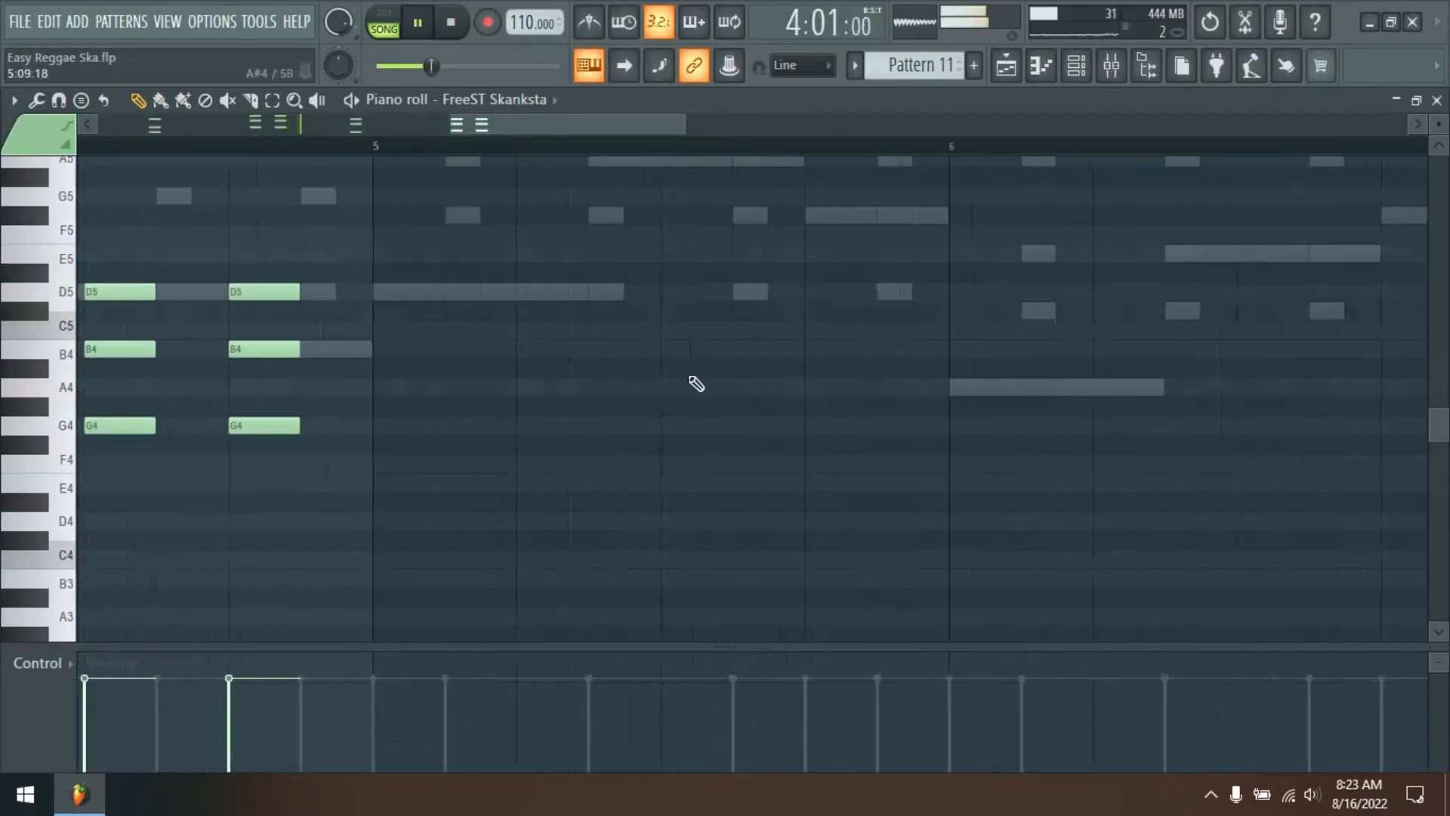
scroll(751, 152, down, 3)
scroll(649, 400, up, 3)
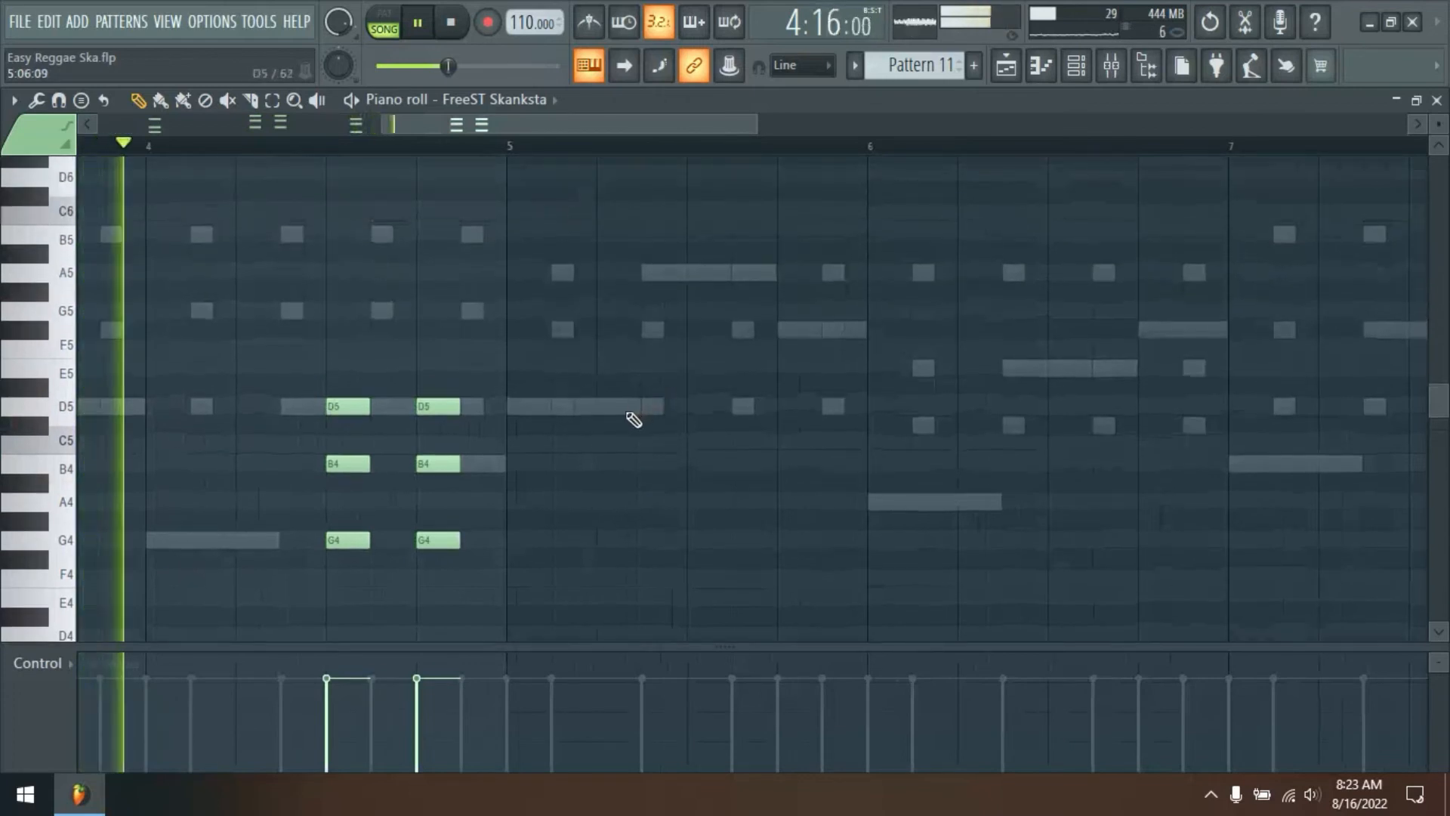
scroll(712, 152, down, 4)
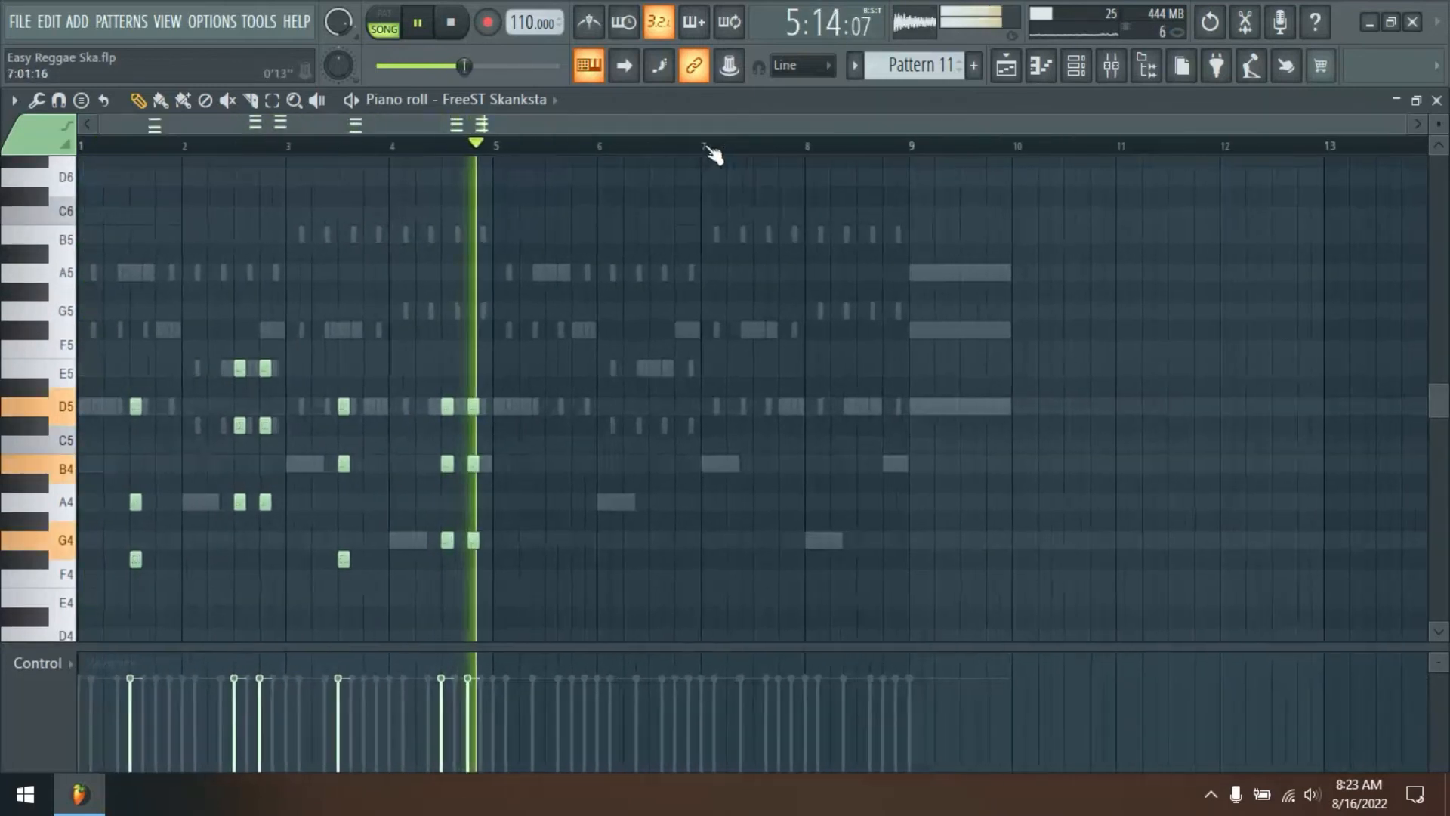
Duplicate all FreeST Skanksta chords of bars 1 to 4 into bars 5 to 8 and play them back
key(space)
scroll(695, 157, down, 2)
drag(648, 246, 143, 616)
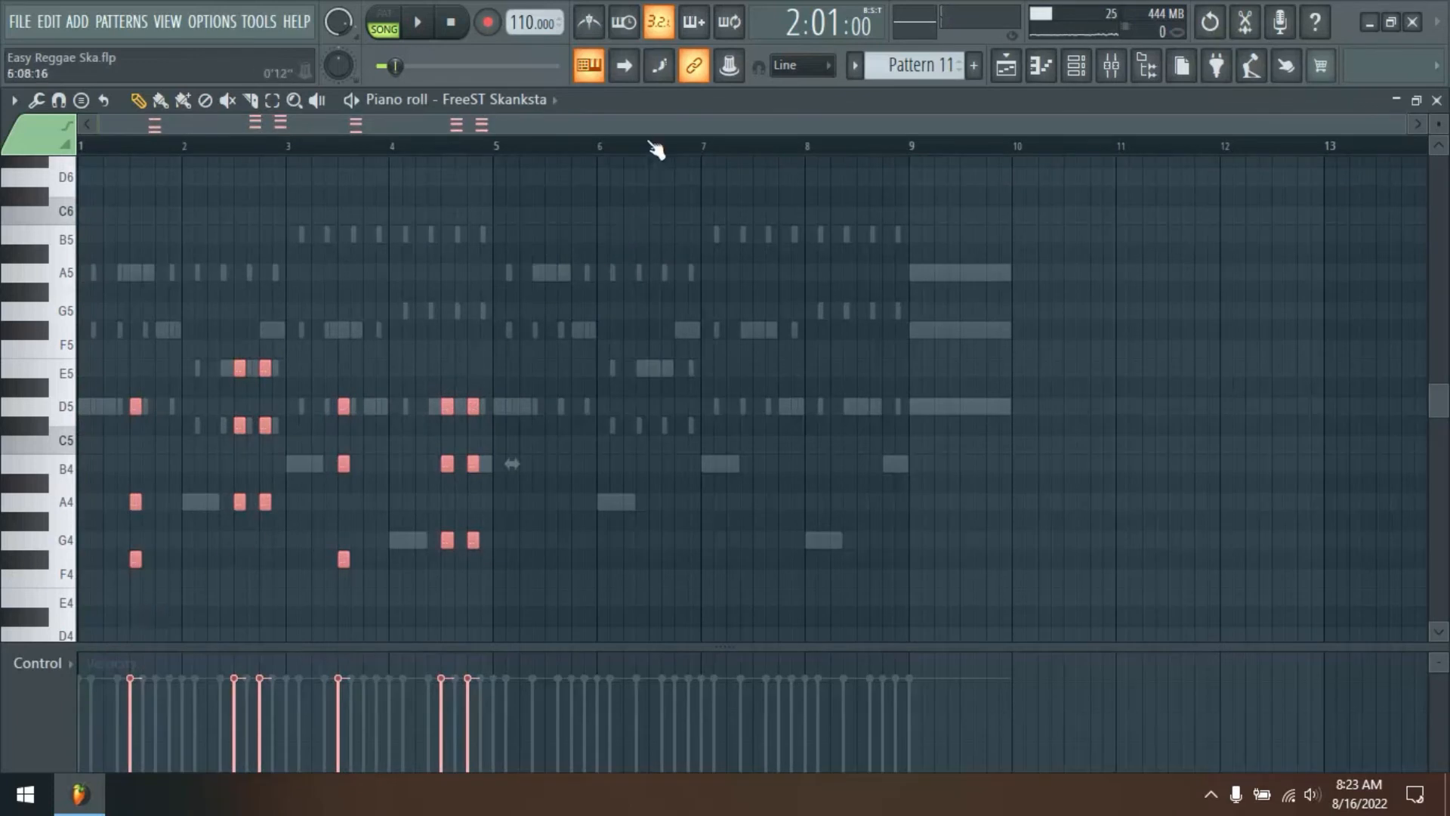
scroll(655, 150, up, 3)
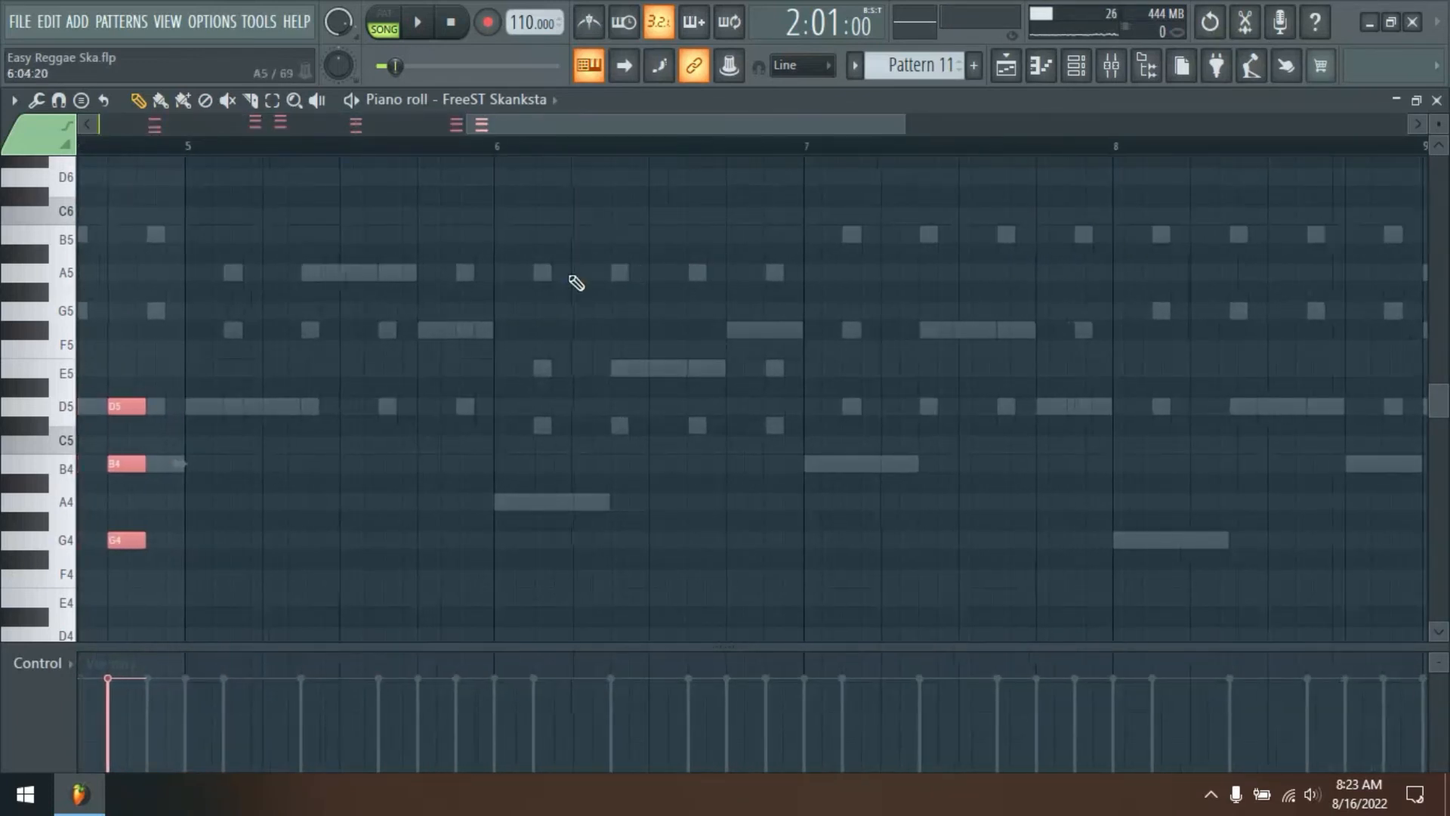
key(ctrl+b)
scroll(640, 153, down, 3)
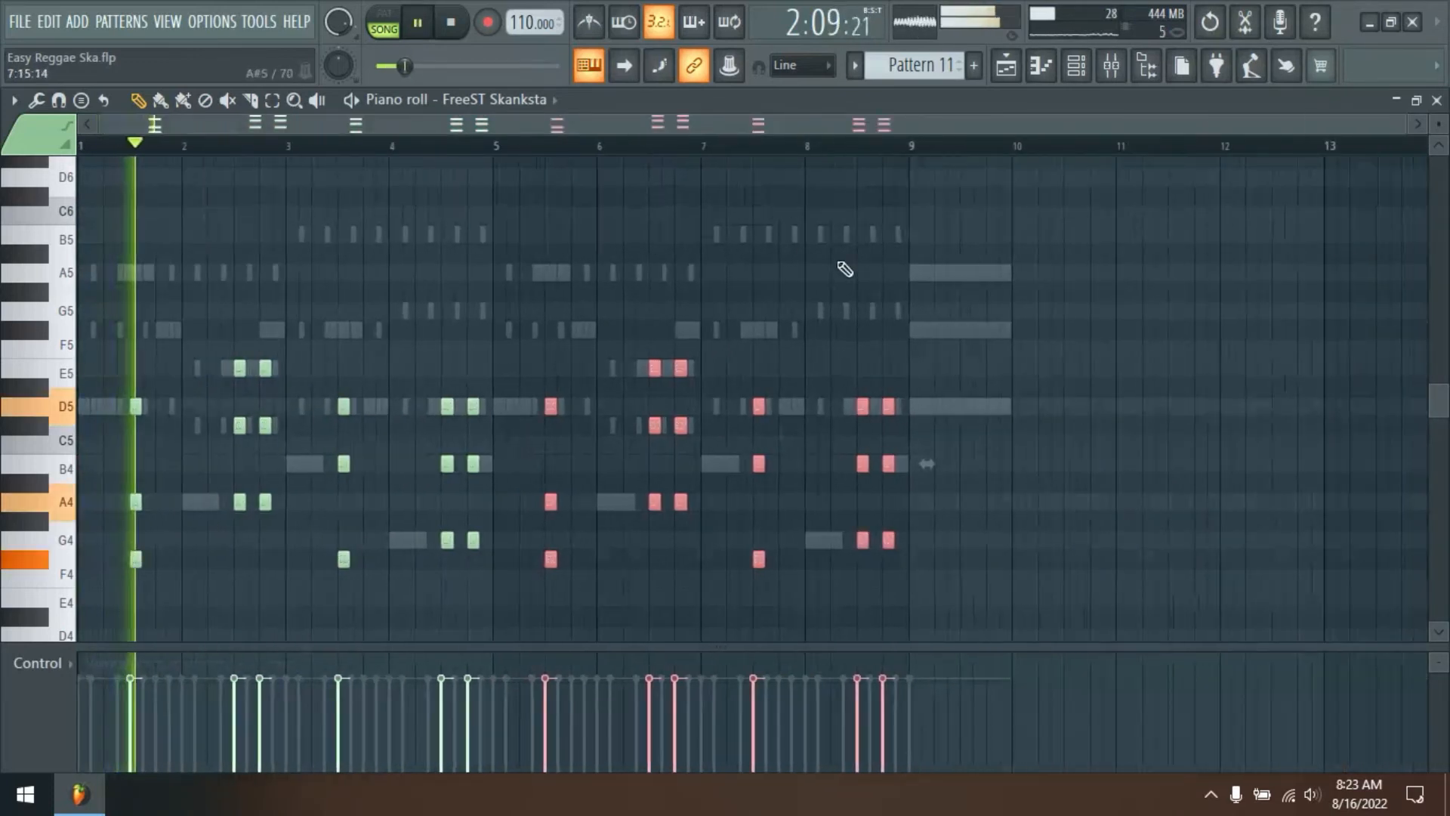
Try the F#4 organ notes in bars 1, 3, 5 and 7 one octave higher during playback
key(ctrl+d)
drag(113, 534, 689, 606)
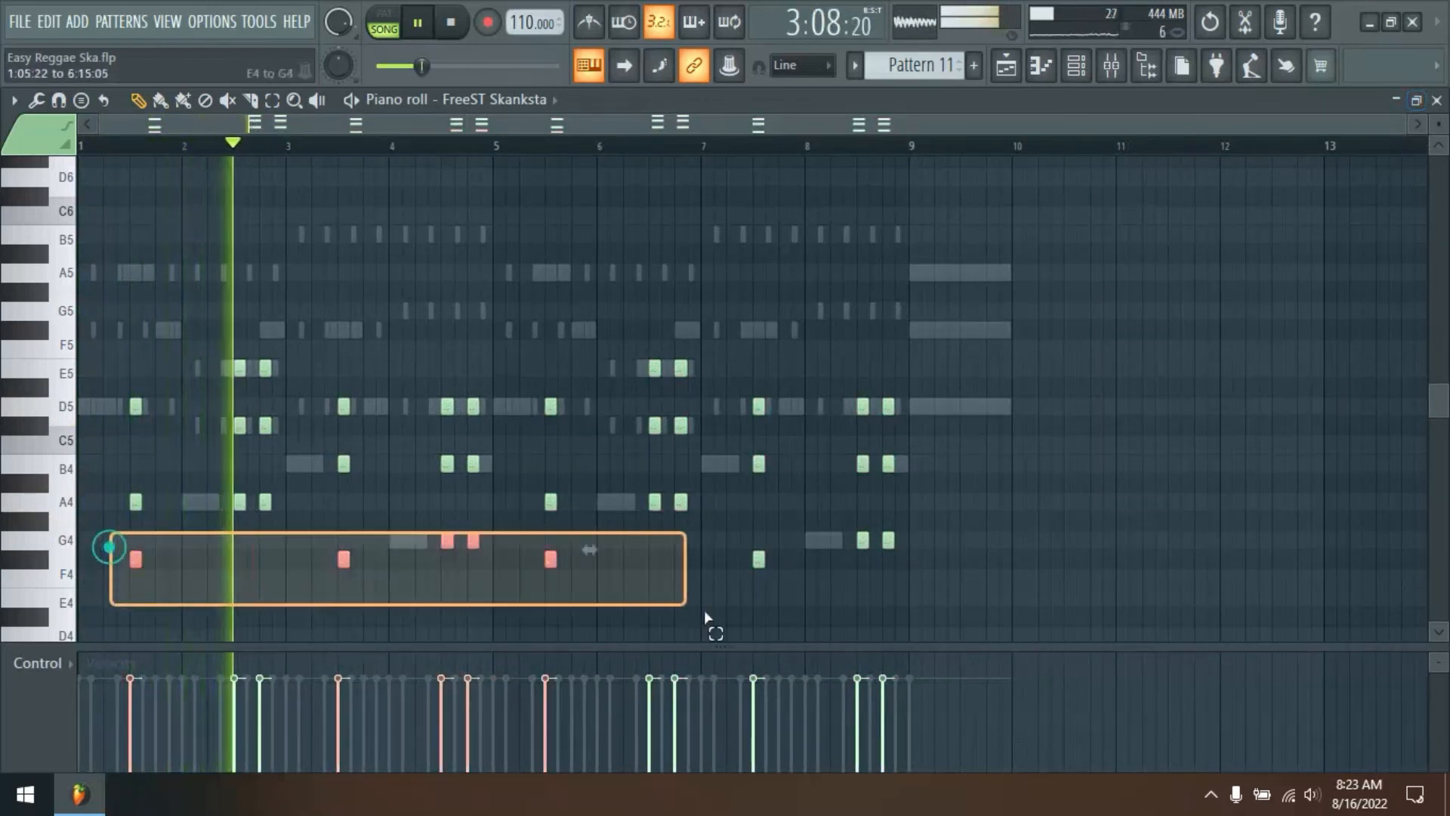
key(ctrl+d)
drag(778, 551, 95, 591)
key(ctrl+Up)
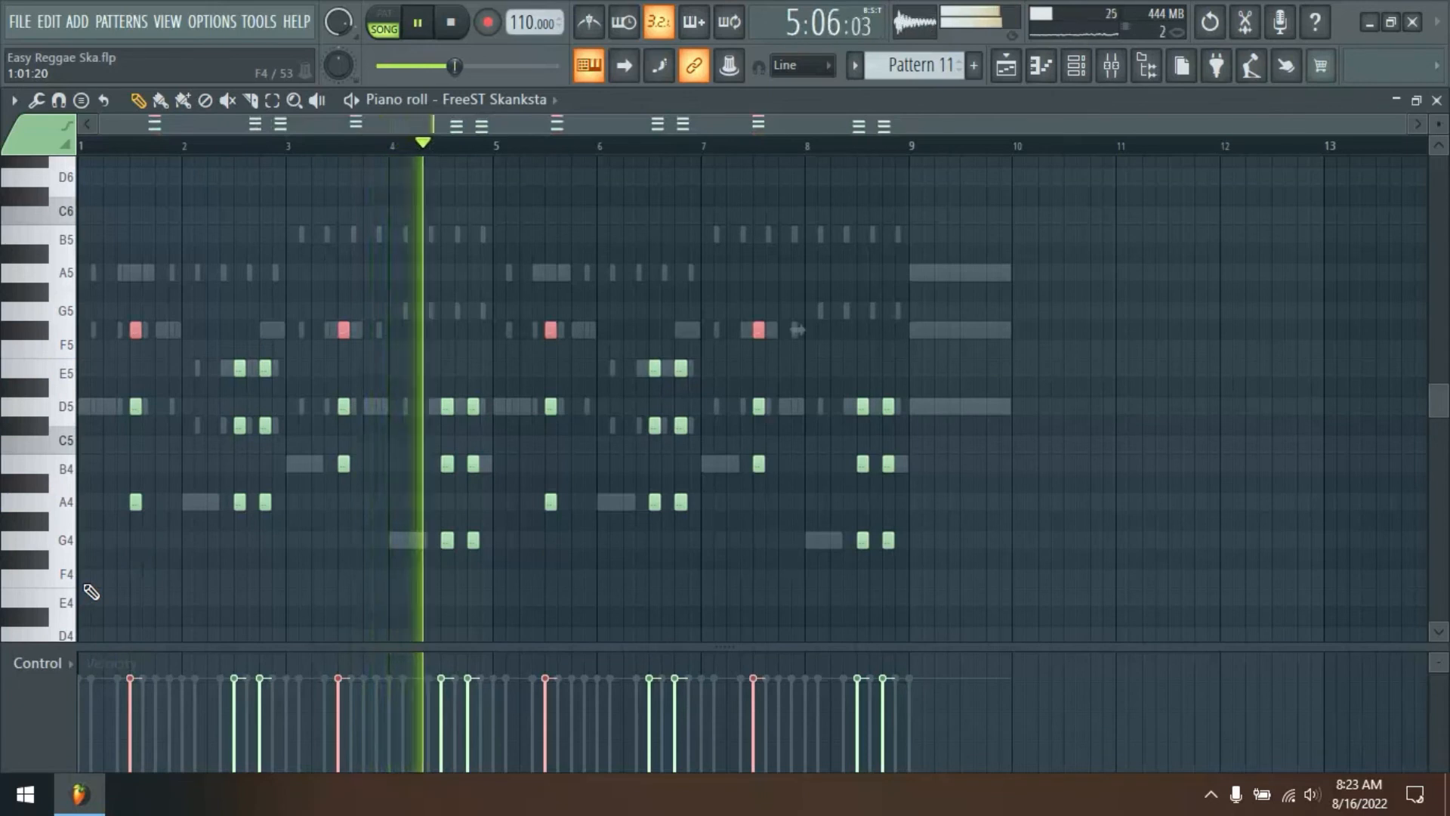
Move the raised F#5 organ notes in bars 1, 3, 5 and 7 back down one octave
key(ctrl+d)
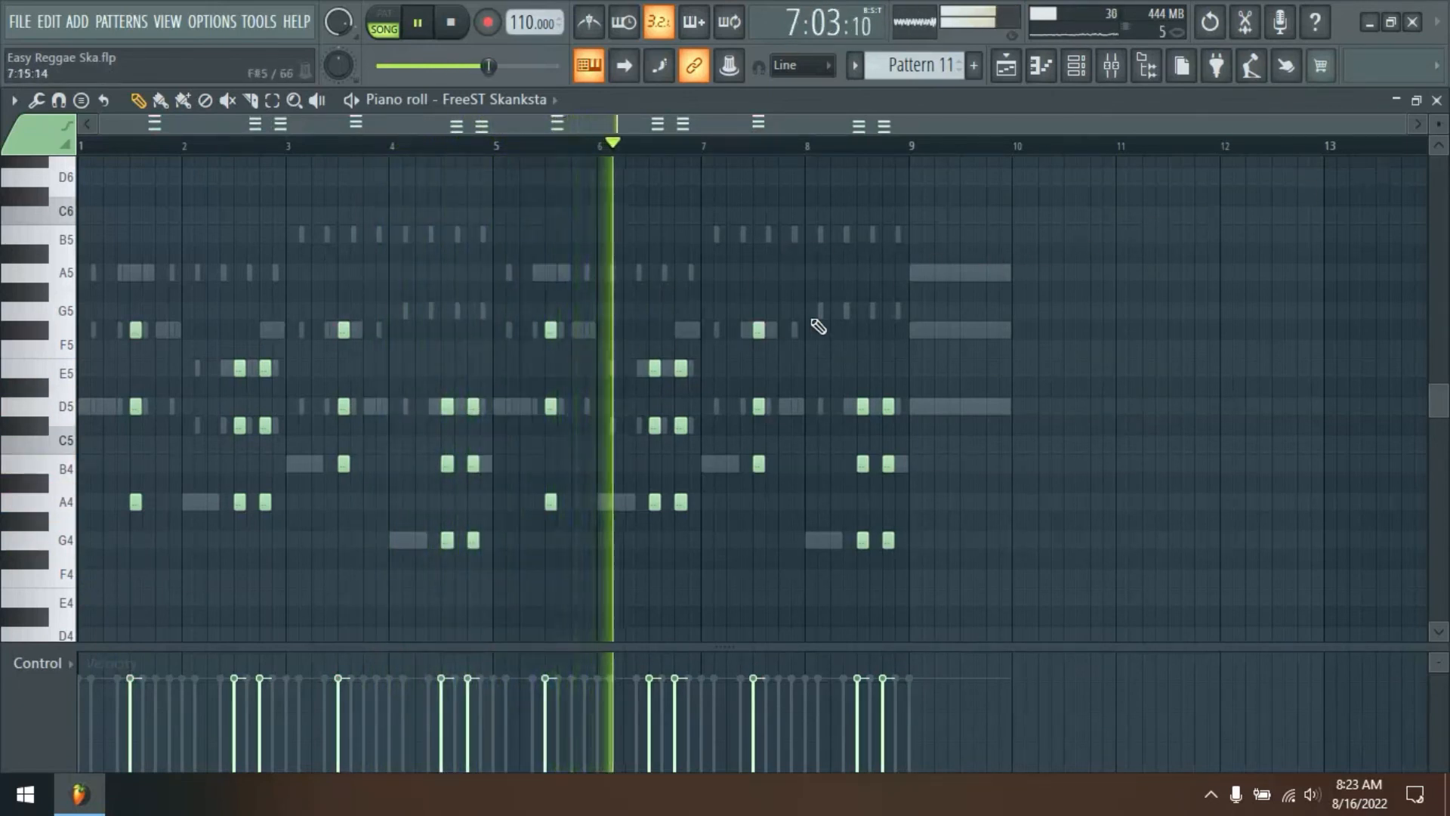
drag(821, 321, 83, 333)
key(ctrl+Down)
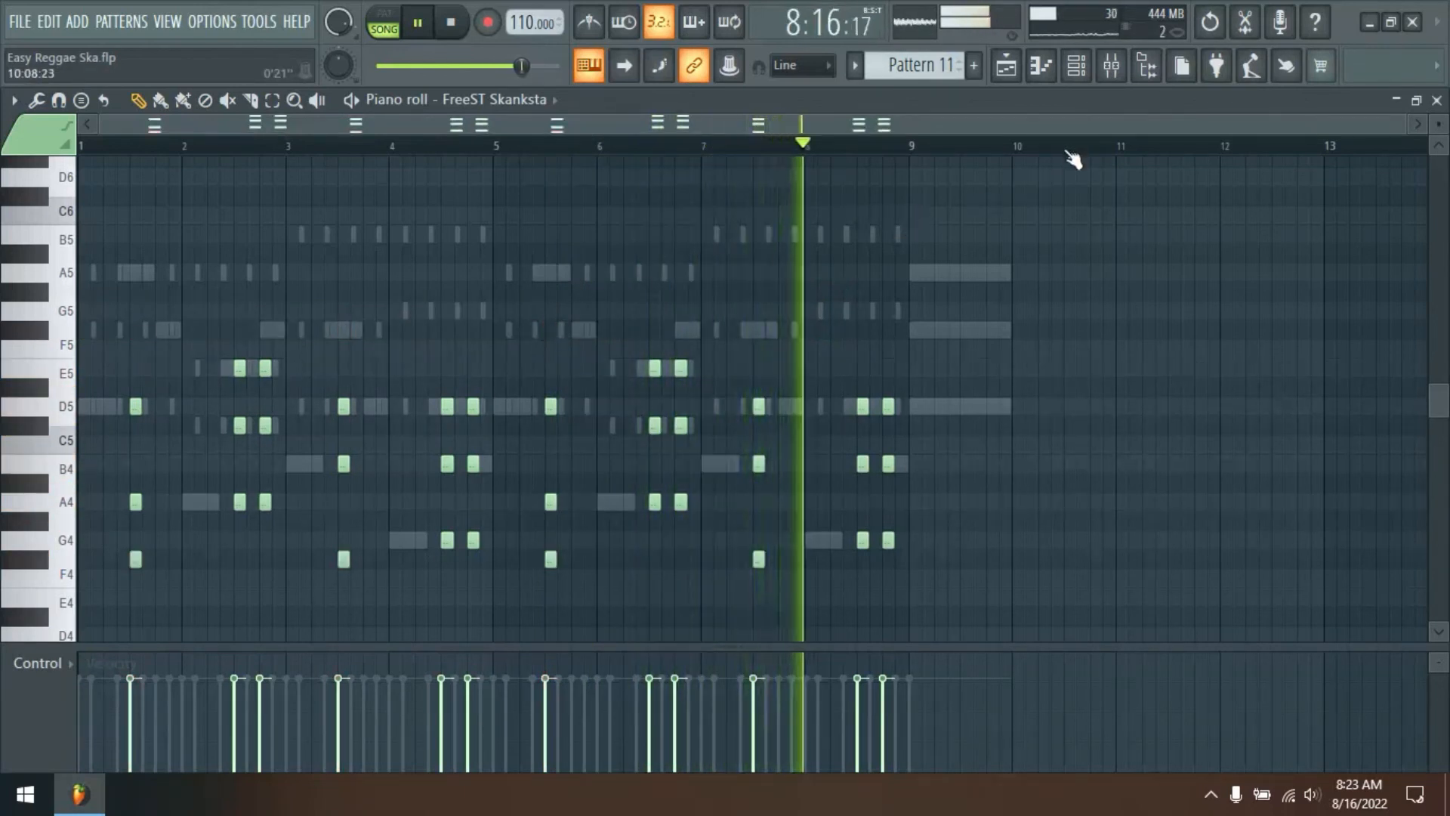
Add a one-bar D5, F#5 and A5 chord in bar 9, lower its A5 to A4, and play the pattern
scroll(1068, 154, up, 4)
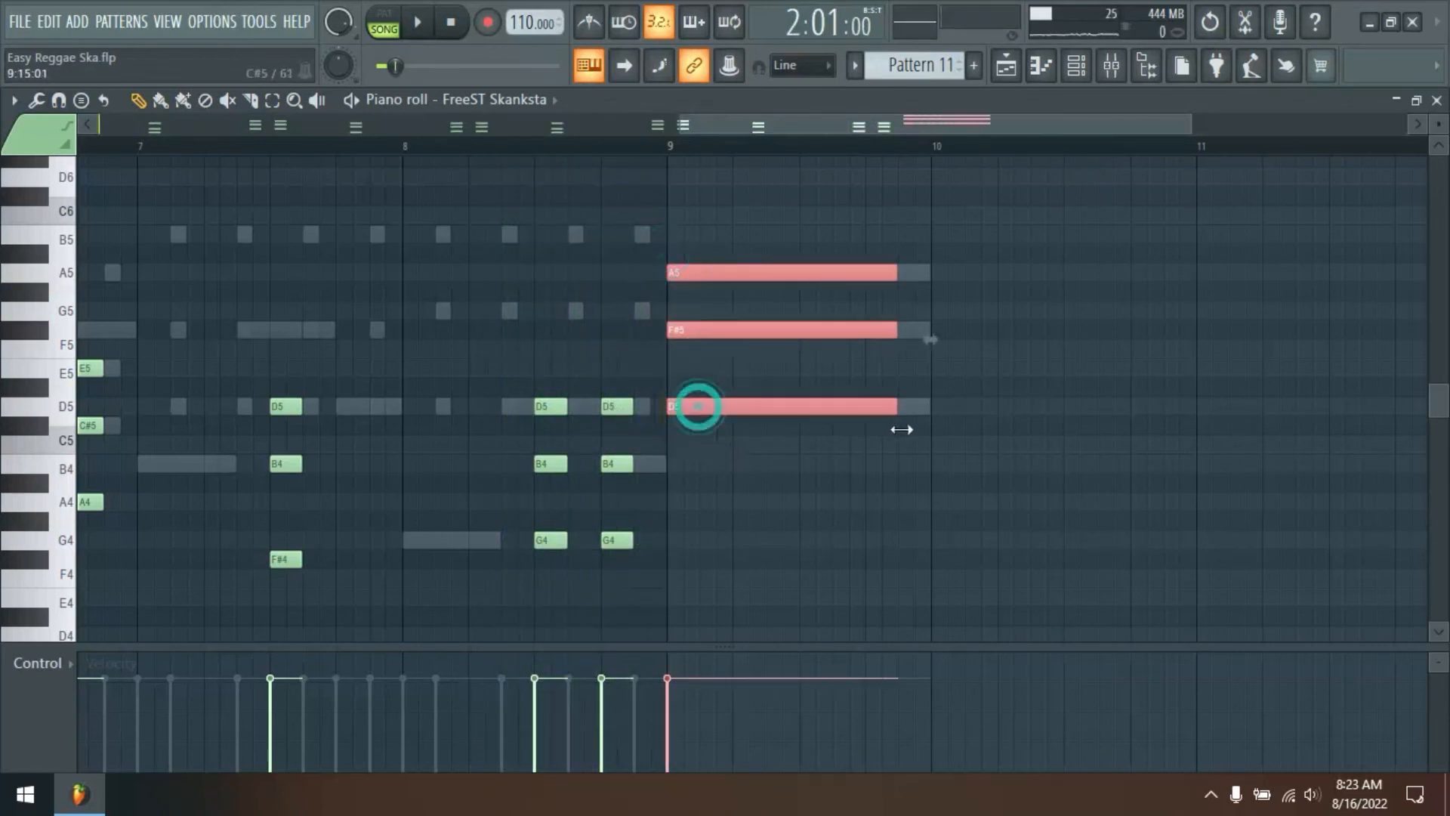
click(924, 495)
drag(649, 251, 880, 300)
key(ctrl+Down)
key(space)
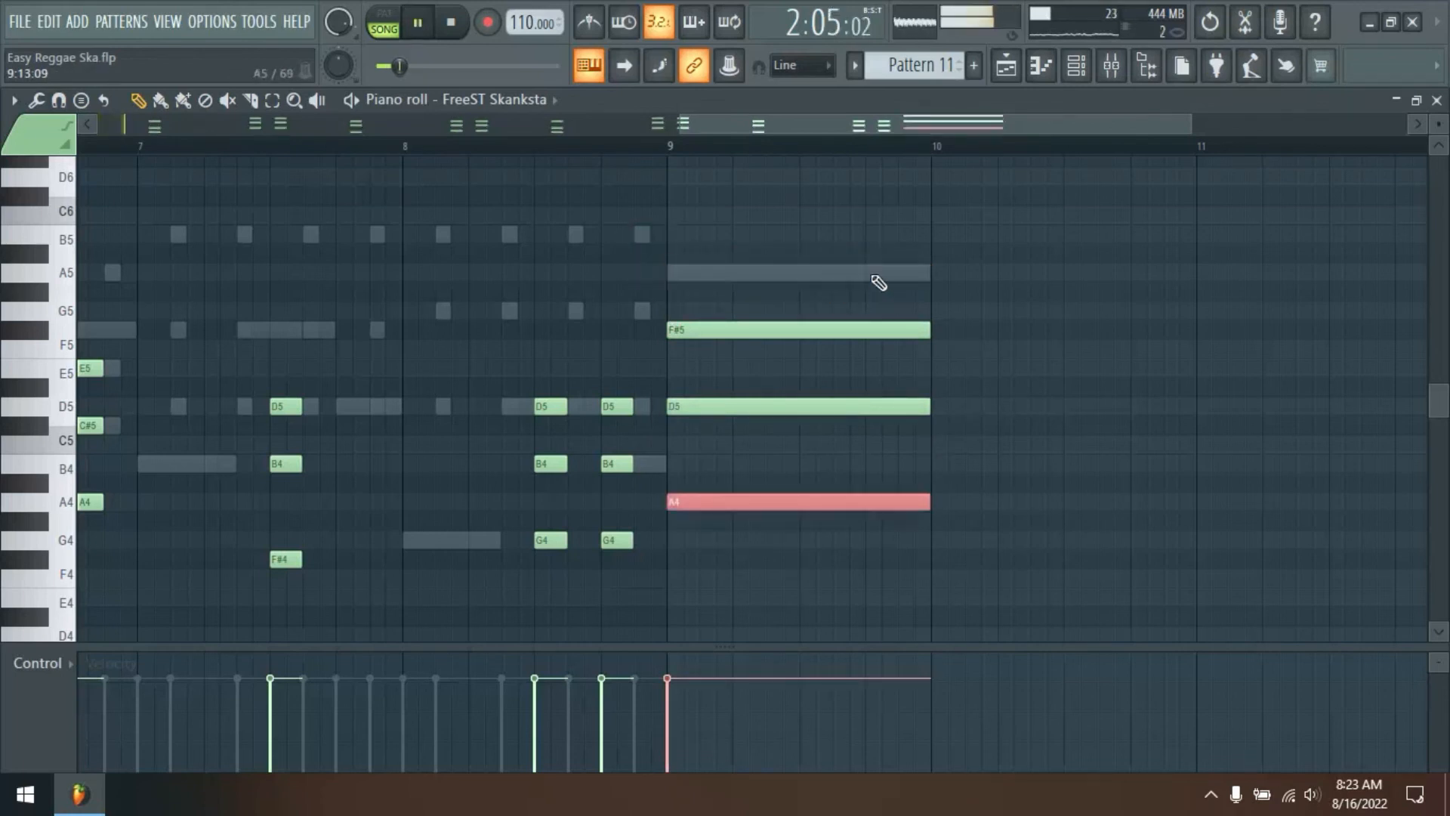
scroll(981, 167, down, 4)
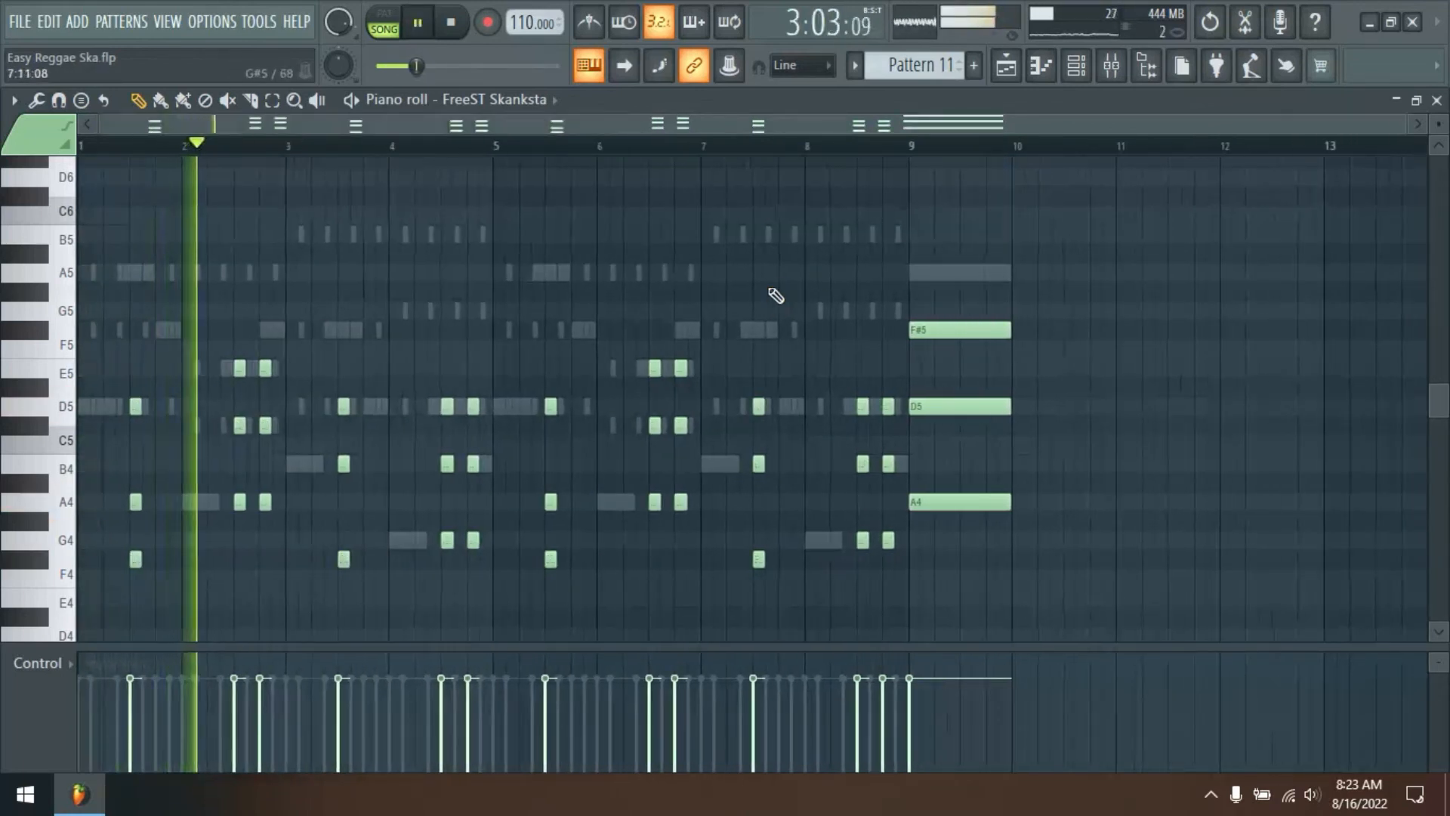
Close the piano roll and listen to the whole arrangement from the start in the playlist
click(1436, 100)
click(513, 104)
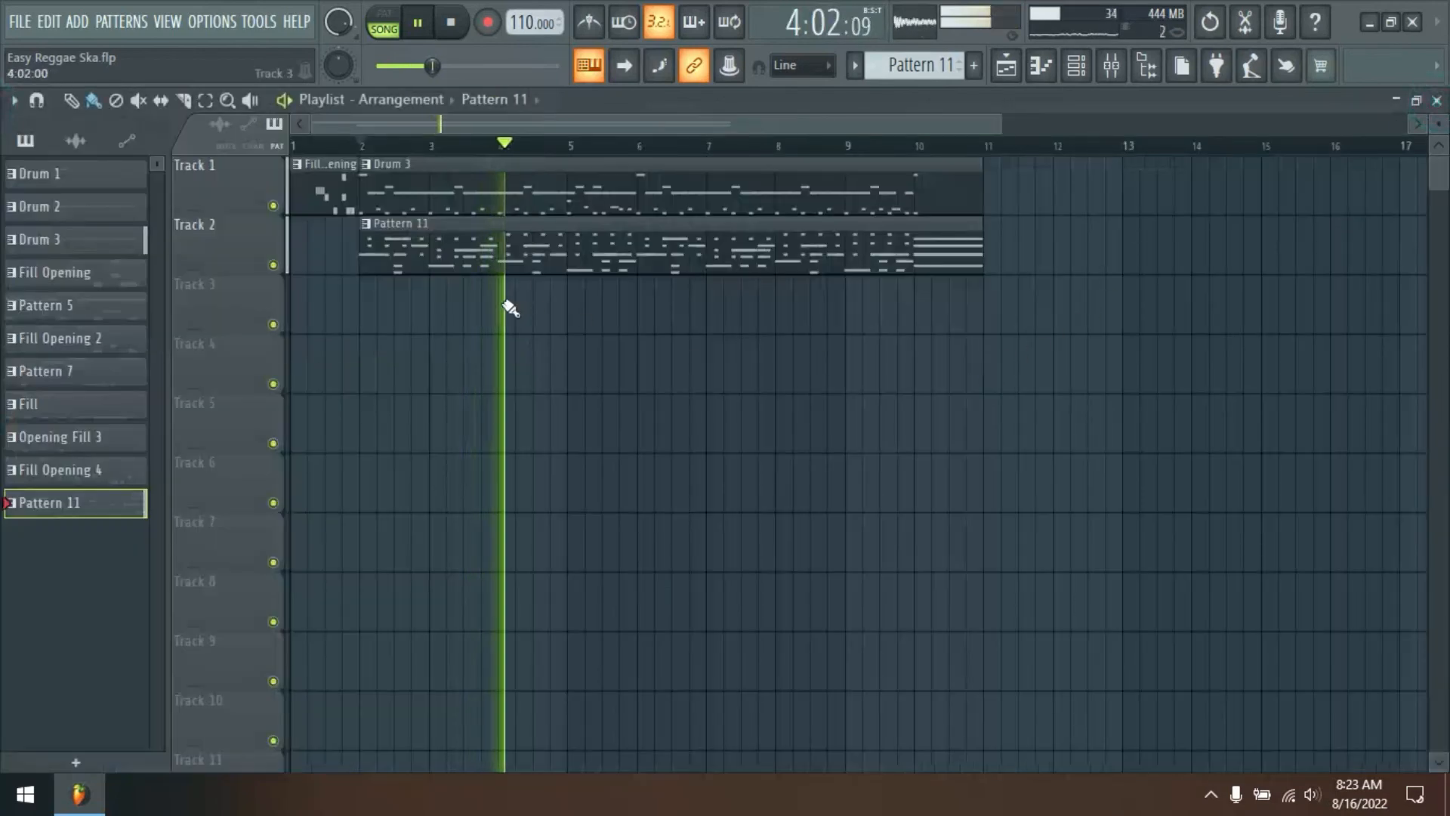
right_click(869, 381)
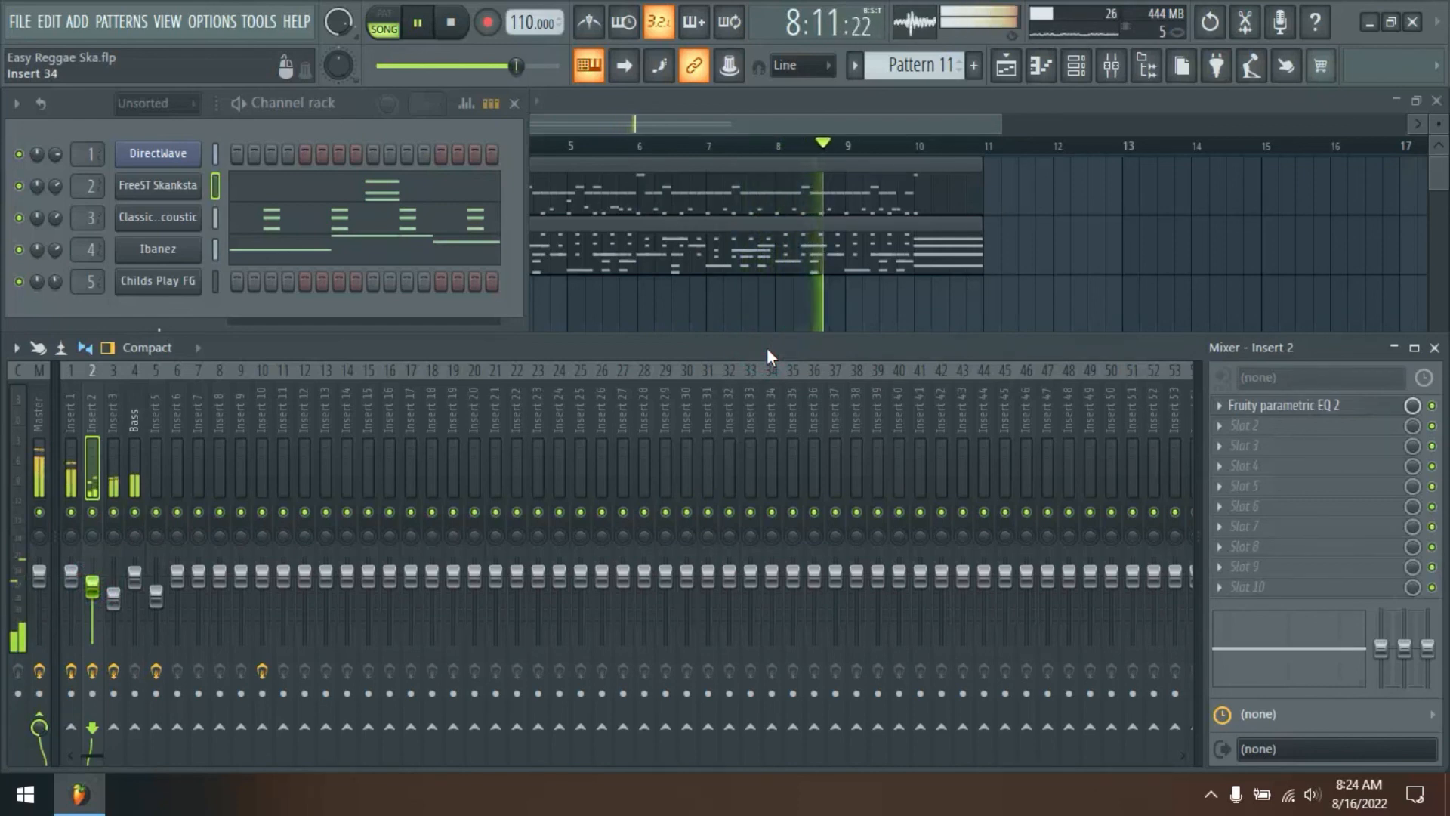
click(997, 312)
scroll(968, 146, up, 4)
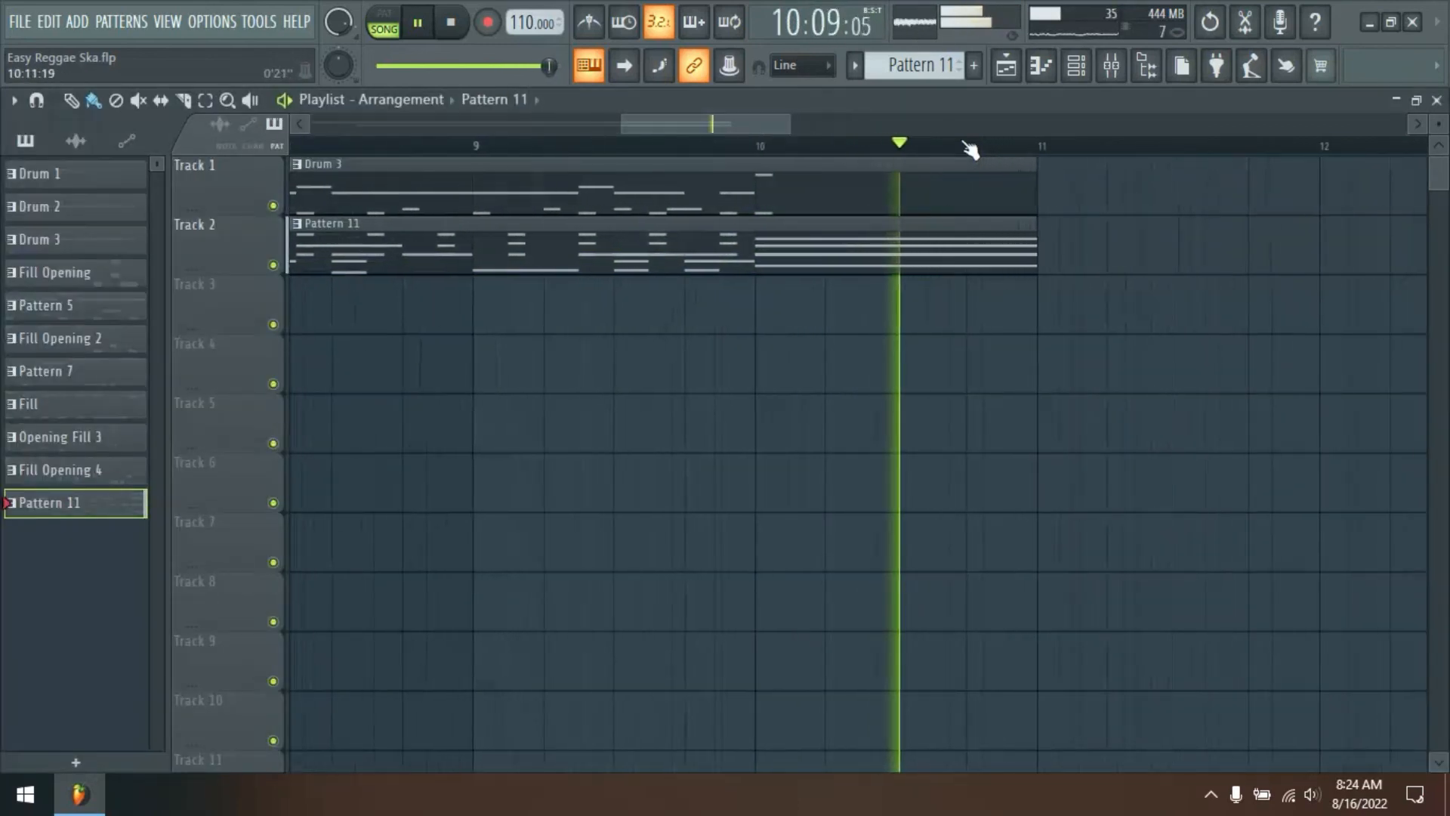
scroll(970, 149, down, 5)
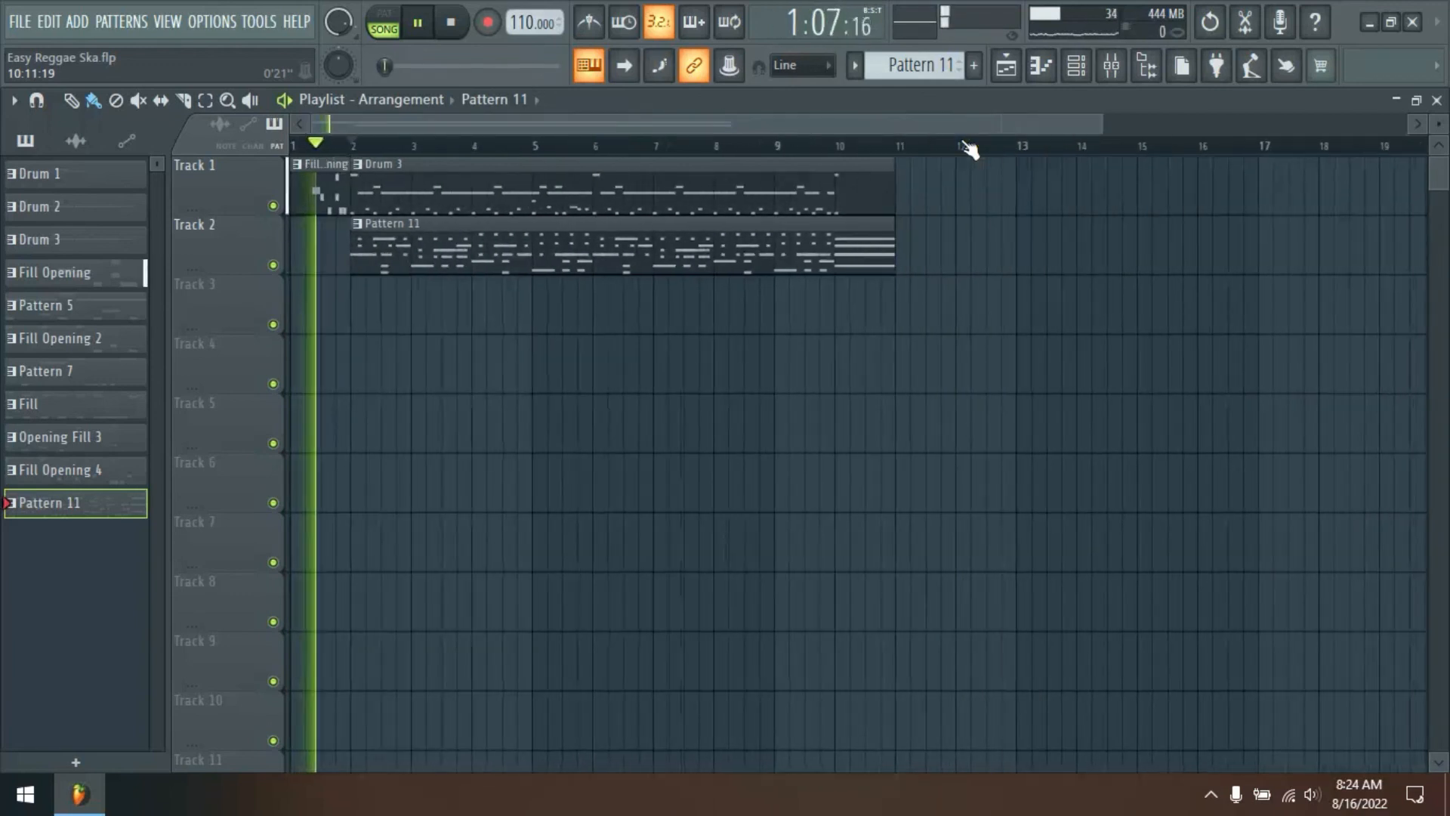
key(space)
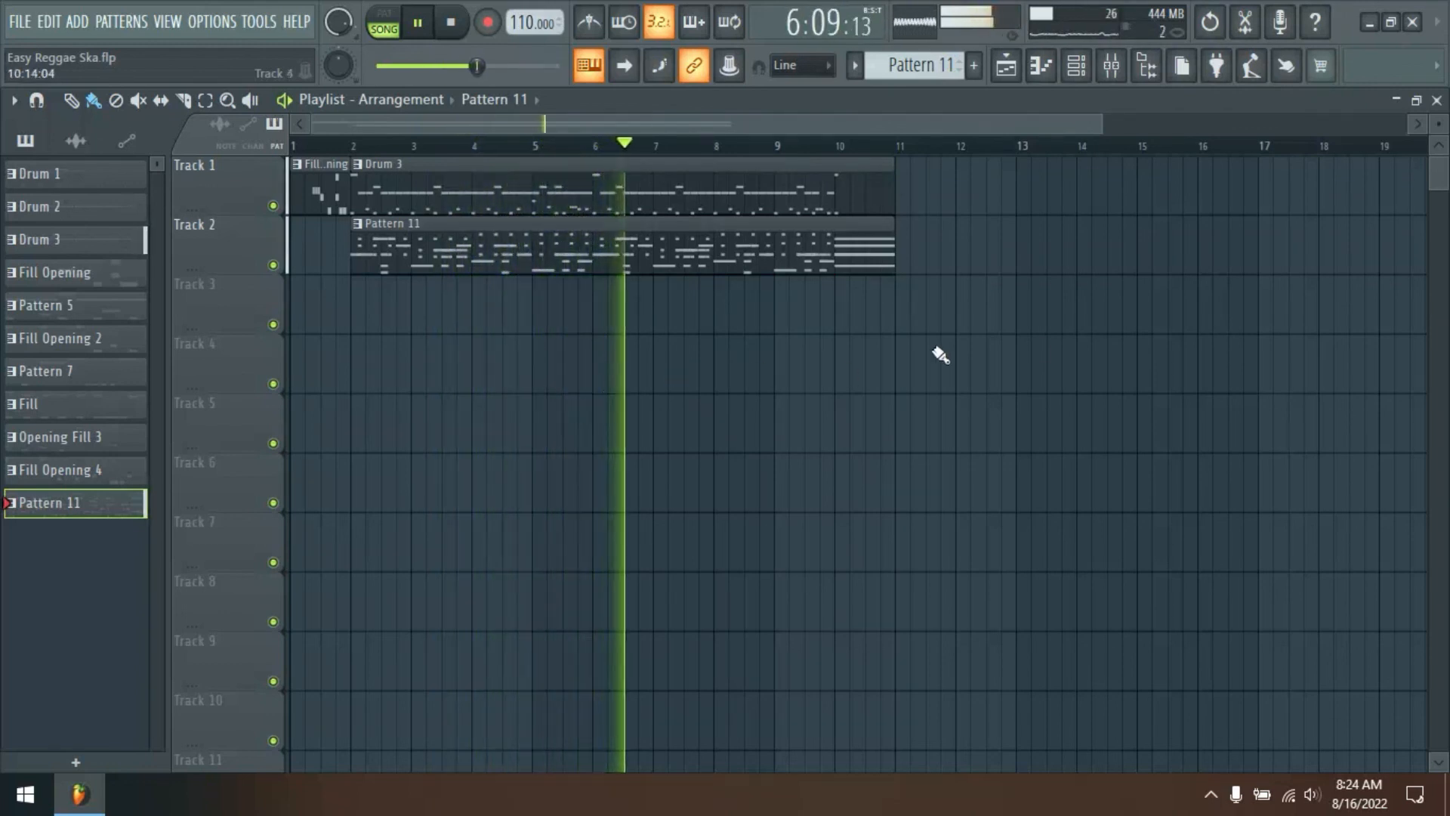
Pan mixer track Insert 2 to 30% left while the song plays
click(1111, 65)
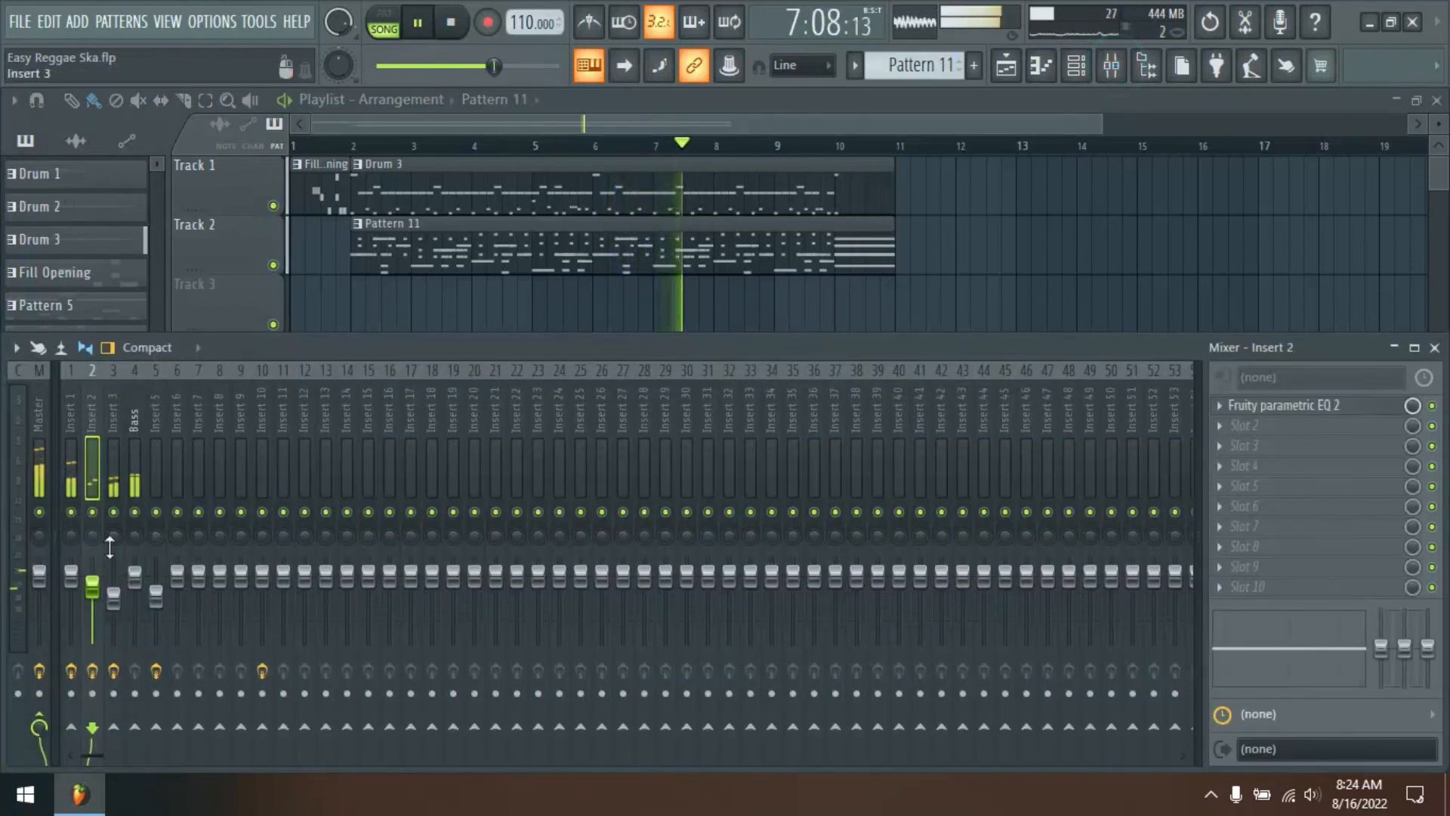
drag(91, 536, 91, 560)
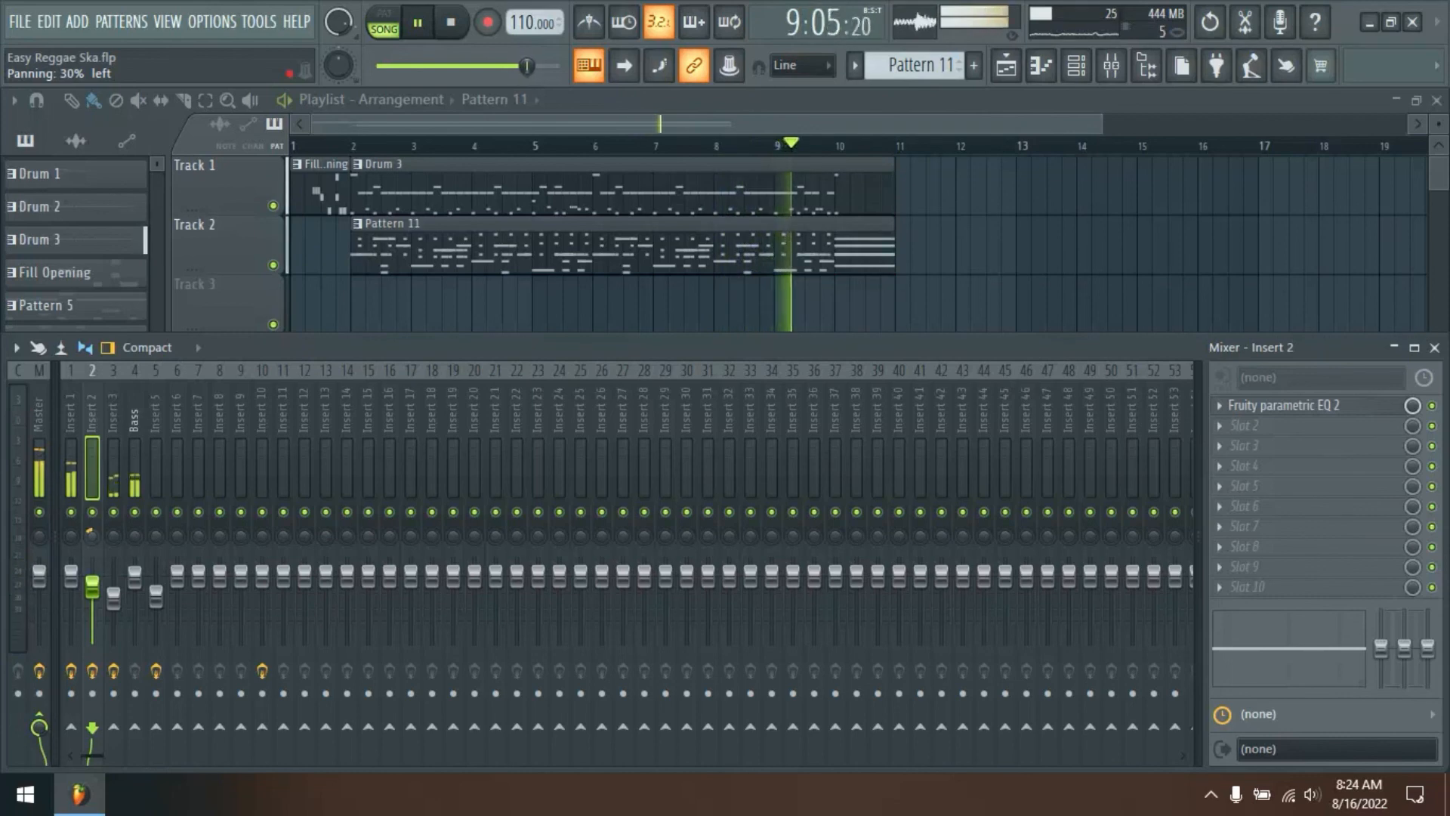